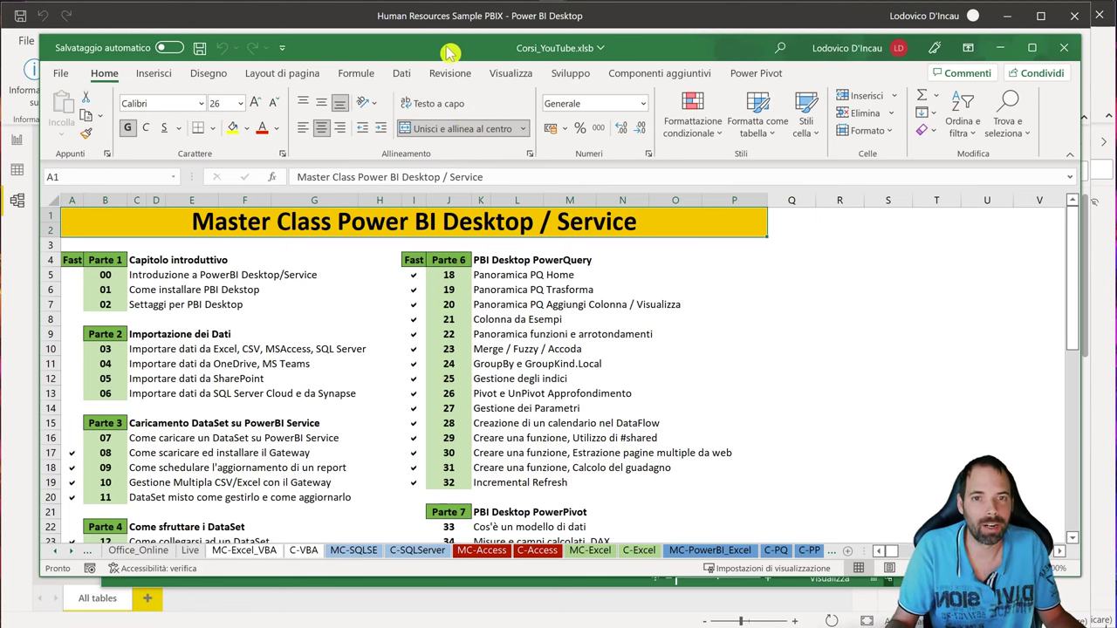
Step: Minimize the Excel course workbook and bring Power BI's Human Resources model diagram to the front
{"action": "left_click", "coordinate": [1000, 47]}
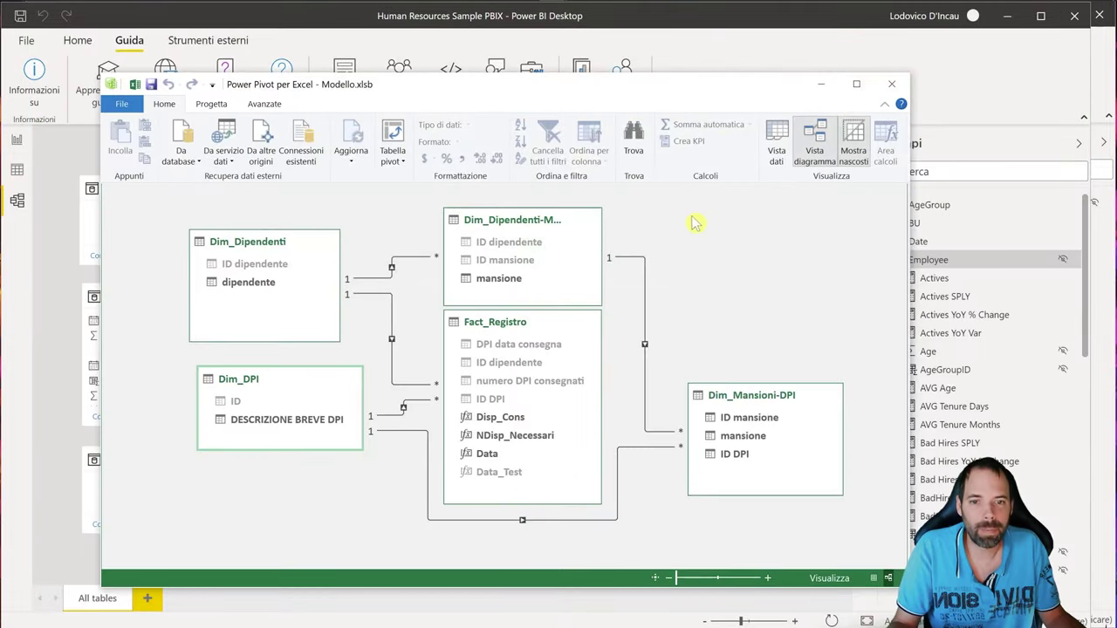
{"action": "left_click", "coordinate": [53, 309]}
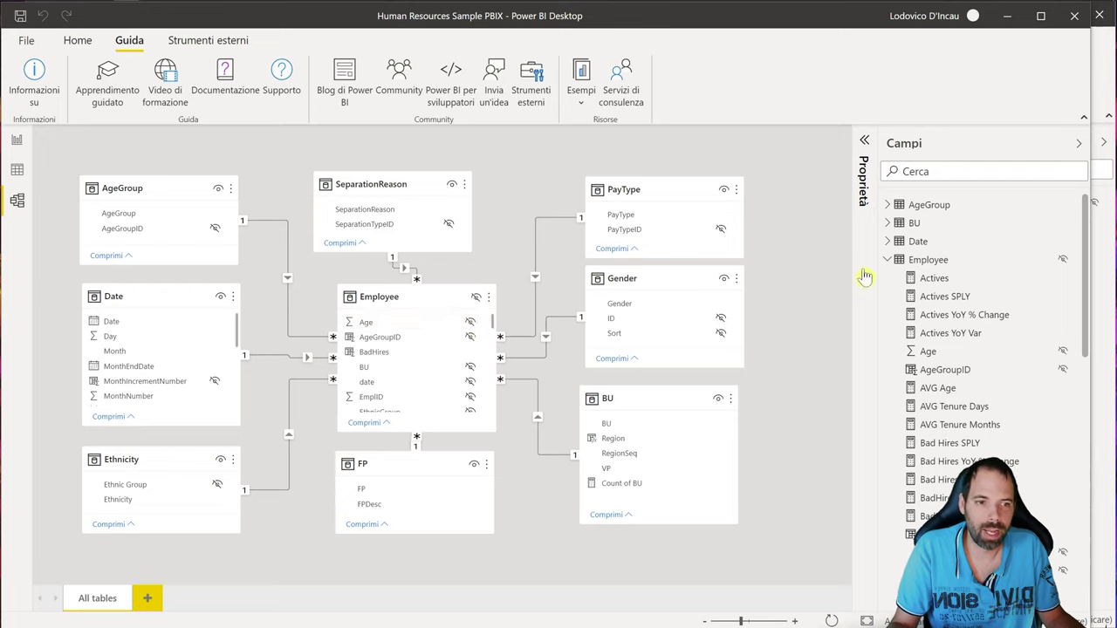
Step: Collapse the Employee, Gender and PayType tables in the field list
{"action": "left_click", "coordinate": [887, 259]}
{"action": "left_click", "coordinate": [887, 314]}
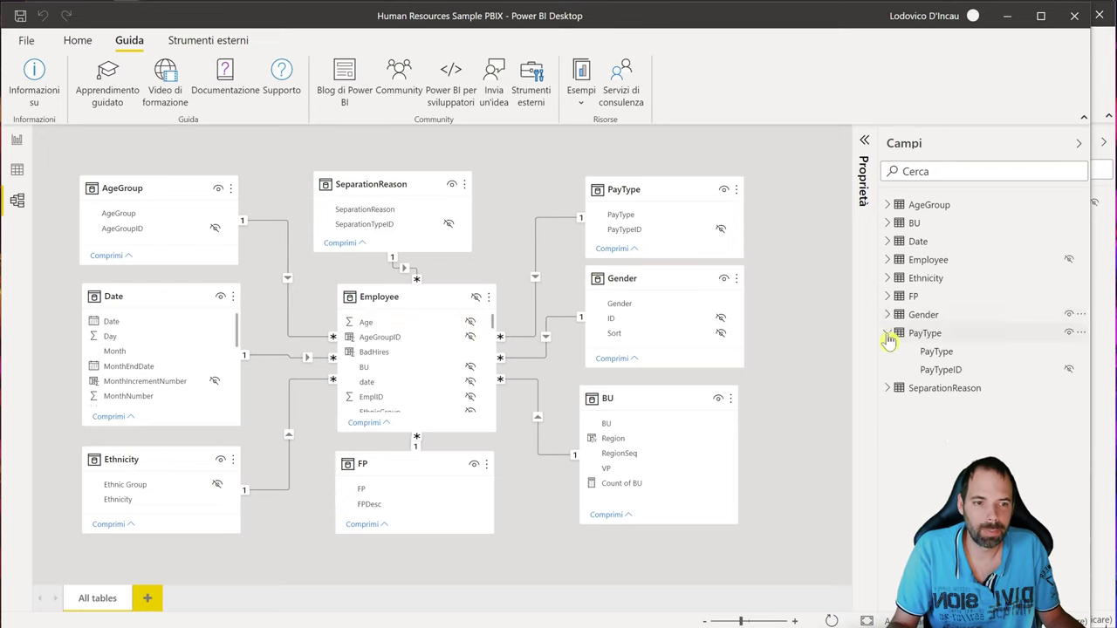
{"action": "left_click", "coordinate": [887, 334]}
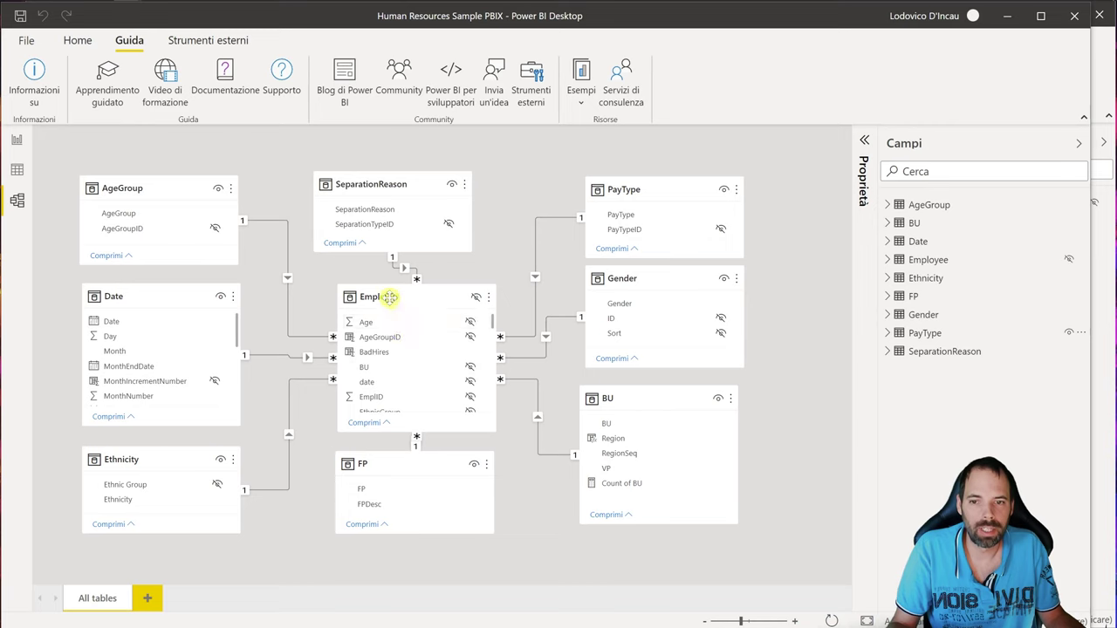
Step: Nudge the Employee table slightly up-left, then show the New Hires report page
{"action": "left_click_drag", "start_coordinate": [390, 296], "coordinate": [377, 294]}
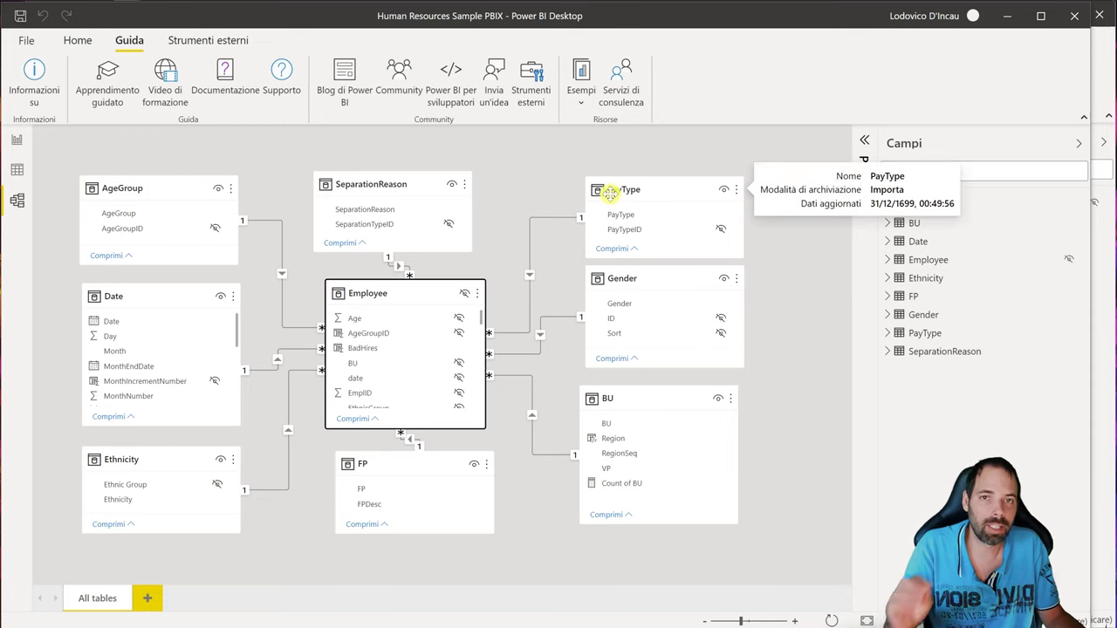
{"action": "left_click", "coordinate": [547, 192]}
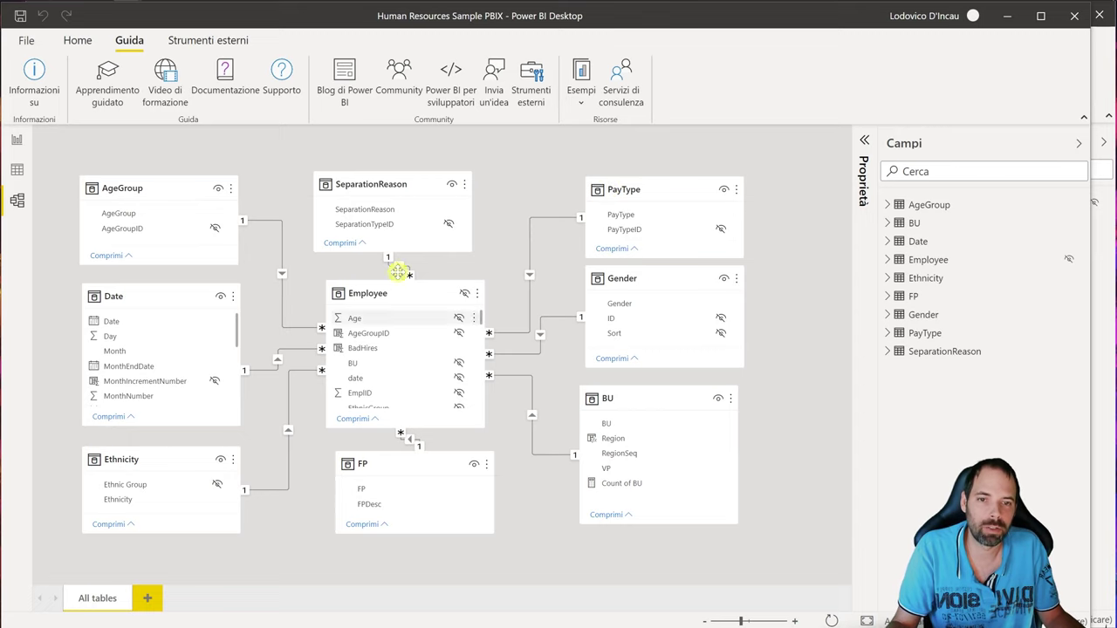
{"action": "mouse_move", "coordinate": [610, 190]}
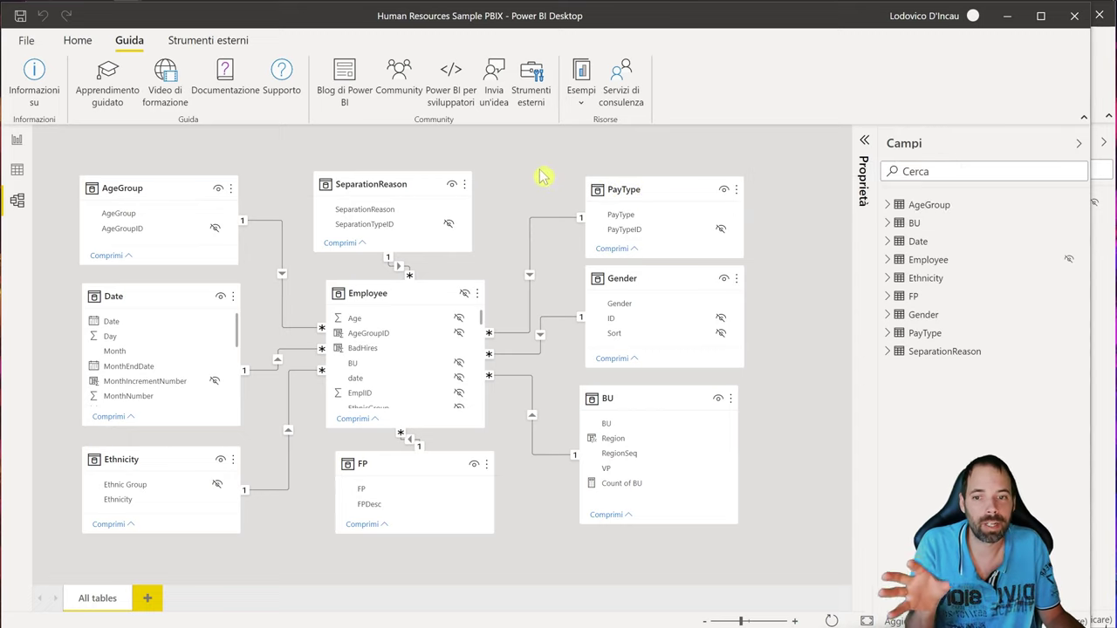
{"action": "left_click_drag", "start_coordinate": [392, 292], "coordinate": [392, 295]}
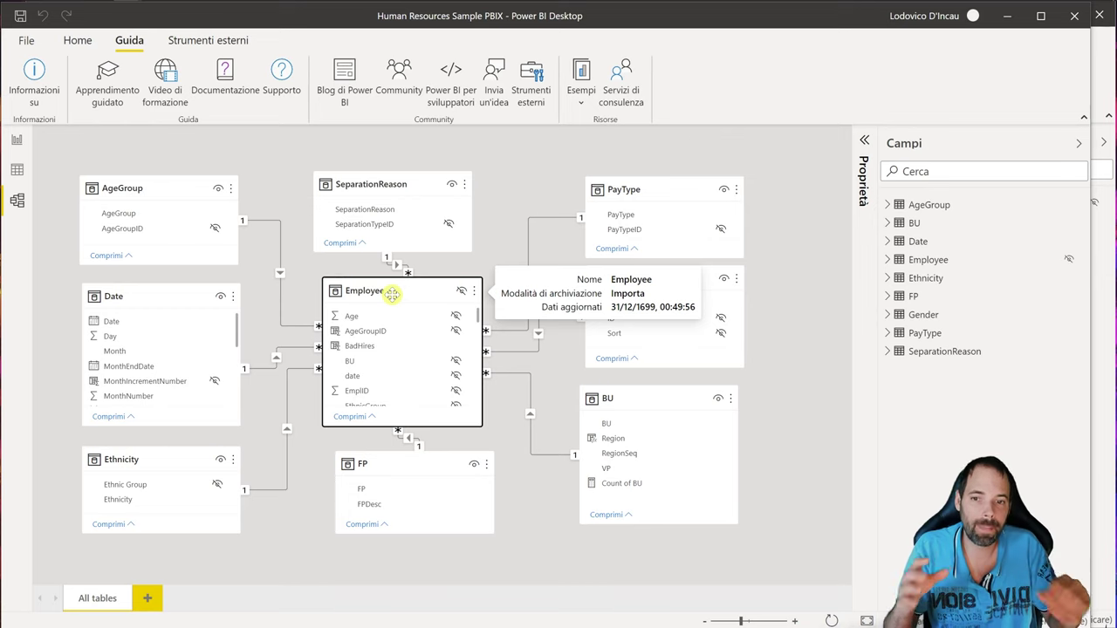
{"action": "left_click", "coordinate": [391, 294]}
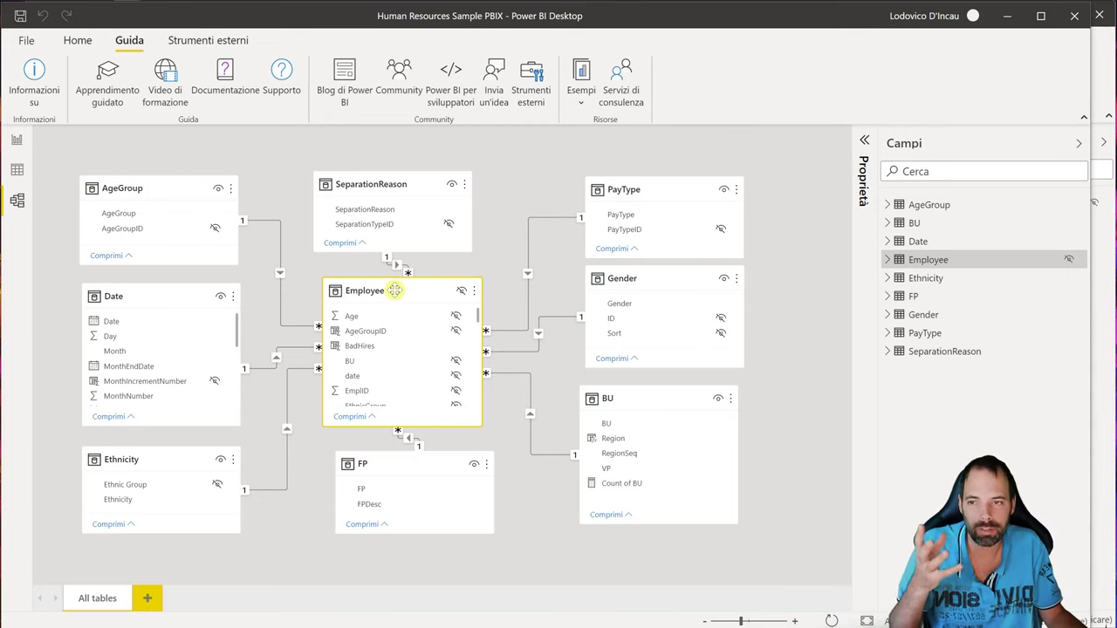
{"action": "left_click", "coordinate": [16, 140]}
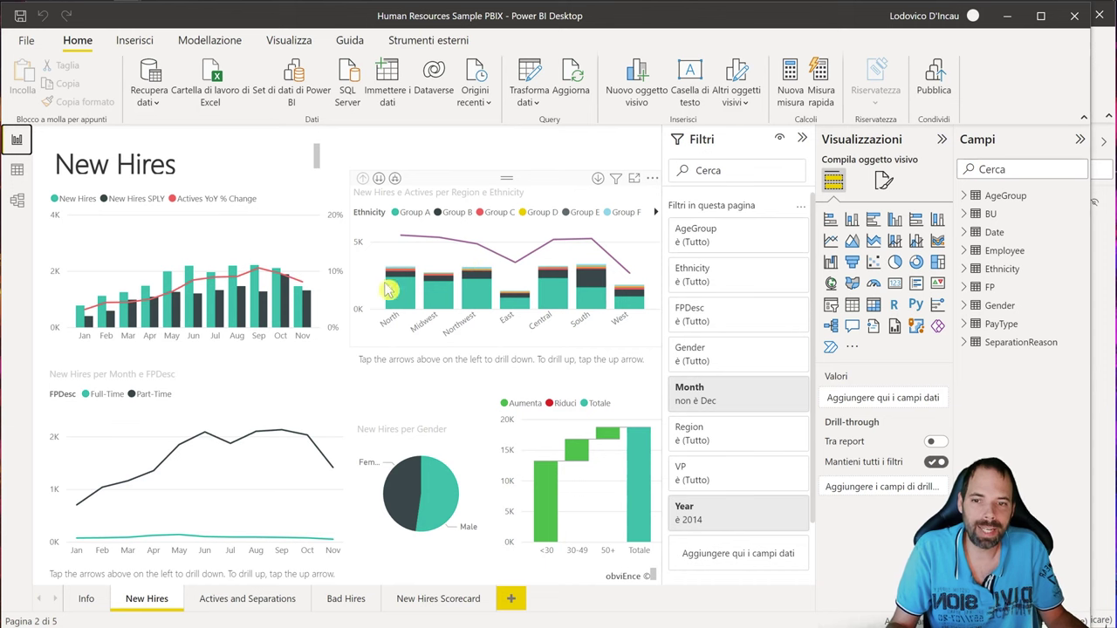
Step: Glance at the model diagram, then cross-filter New Hires visuals by Northwest region and gender
{"action": "left_click", "coordinate": [15, 200]}
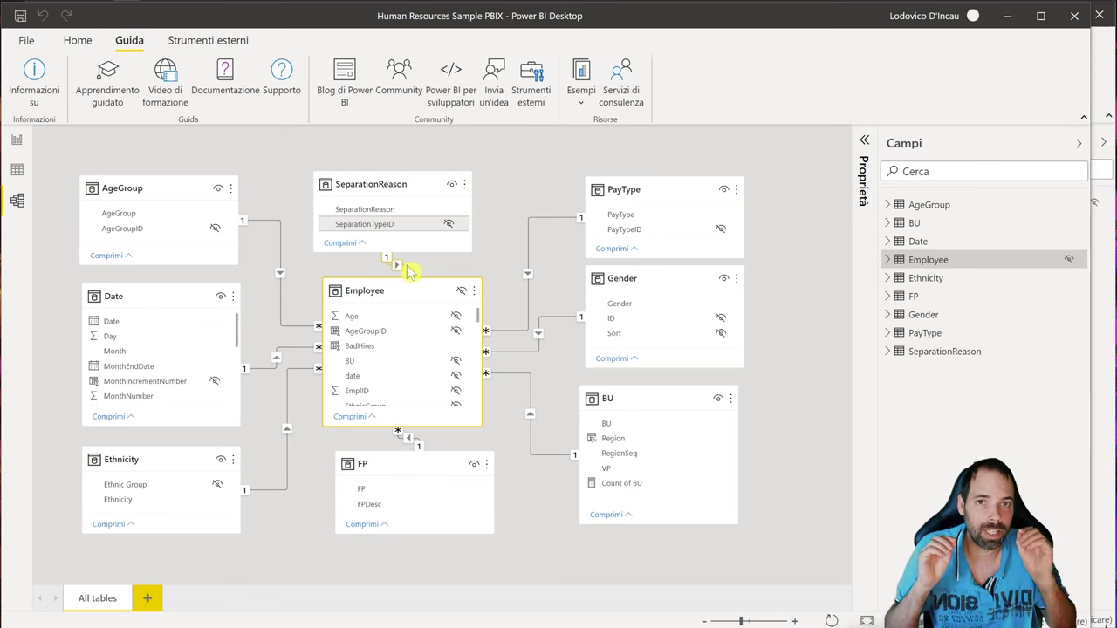
{"action": "left_click", "coordinate": [18, 141]}
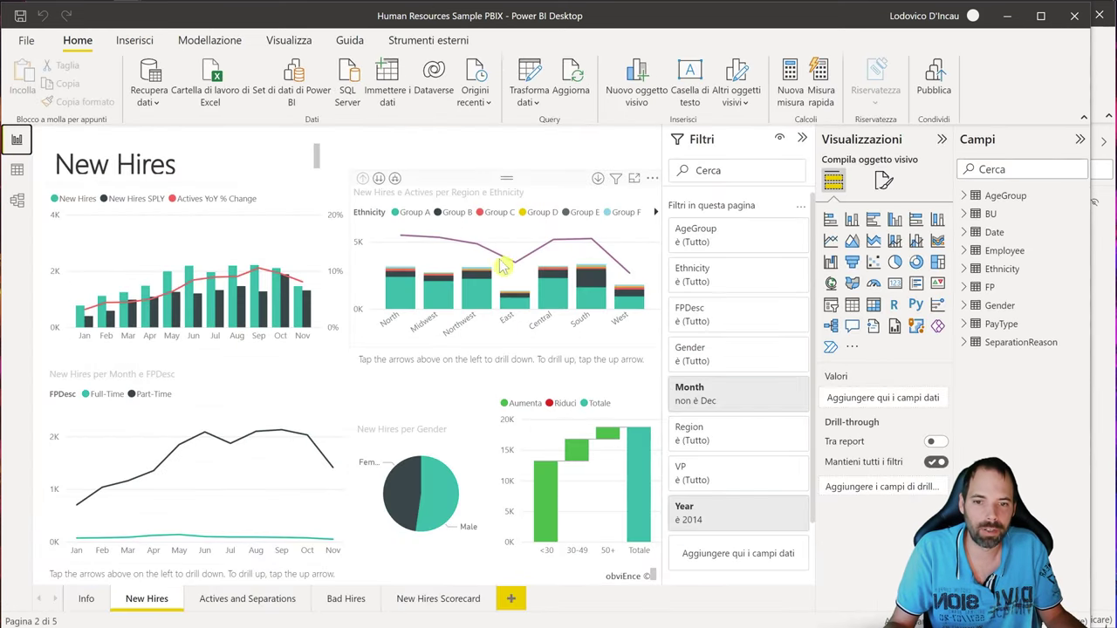
{"action": "left_click", "coordinate": [478, 291]}
{"action": "left_click", "coordinate": [453, 486]}
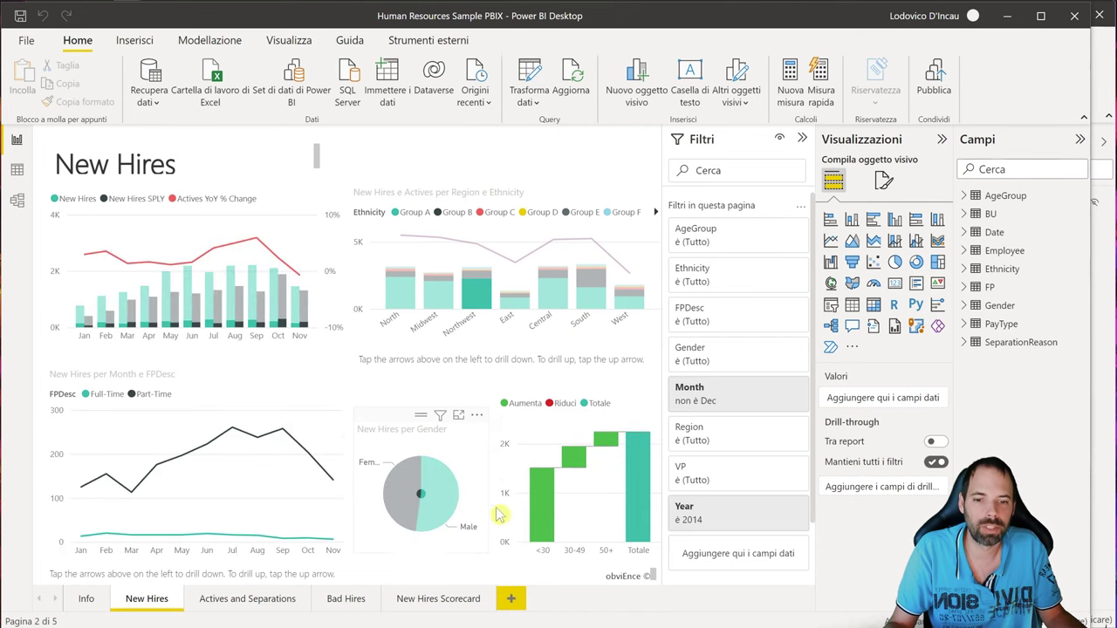
Step: Select the <30 waterfall bar, clear the cross-filter, and return to the model diagram
{"action": "left_click", "coordinate": [534, 501]}
{"action": "left_click", "coordinate": [505, 577]}
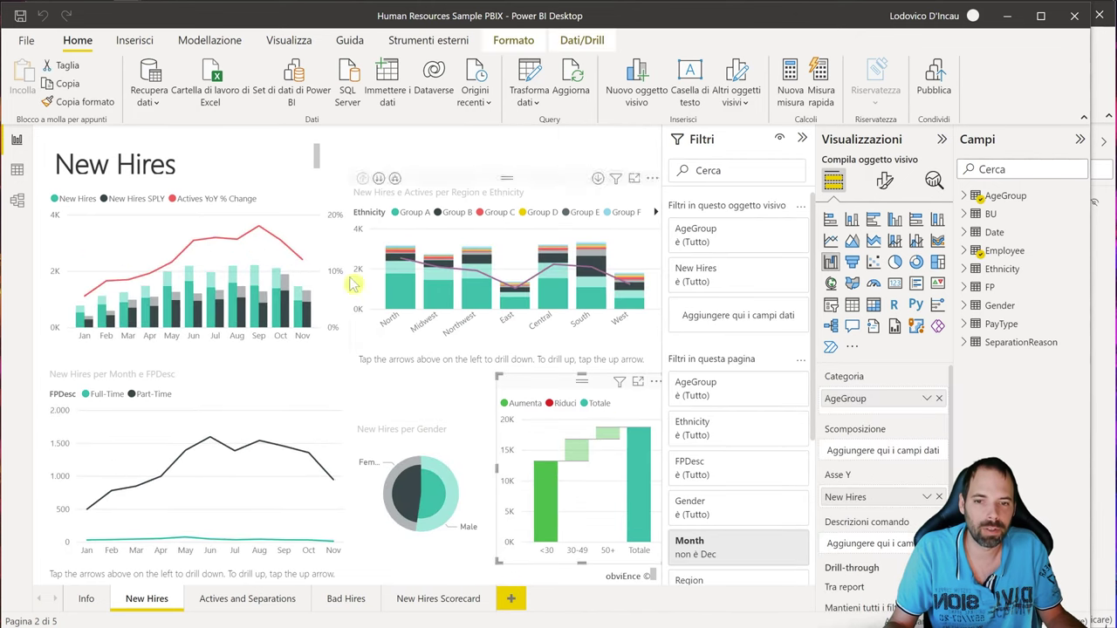
{"action": "left_click", "coordinate": [16, 199]}
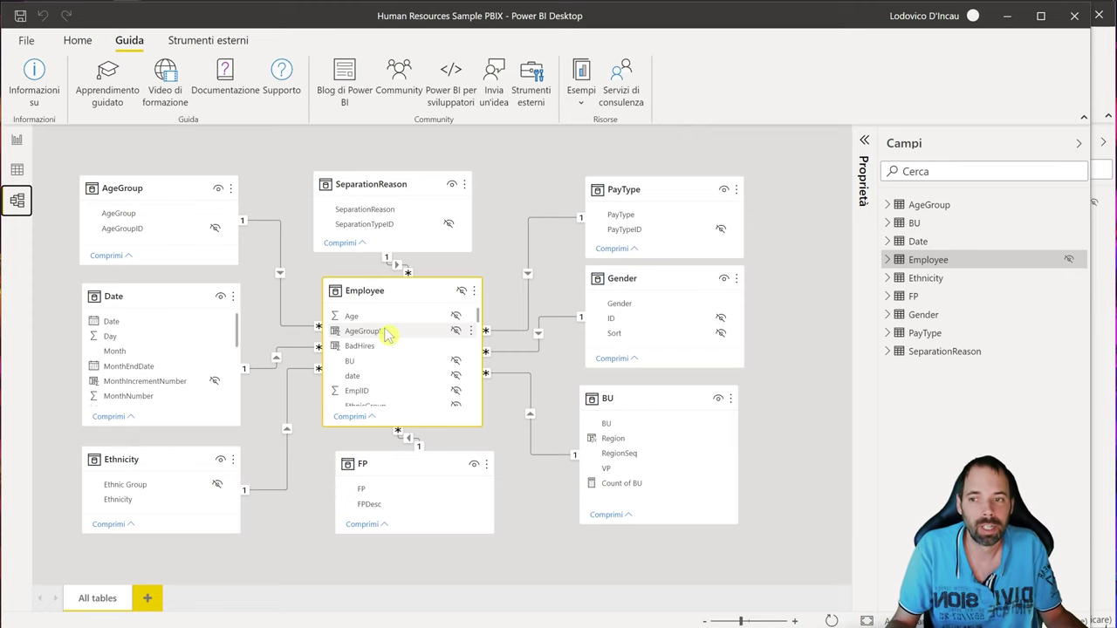
{"action": "left_click", "coordinate": [17, 139]}
{"action": "left_click", "coordinate": [475, 299]}
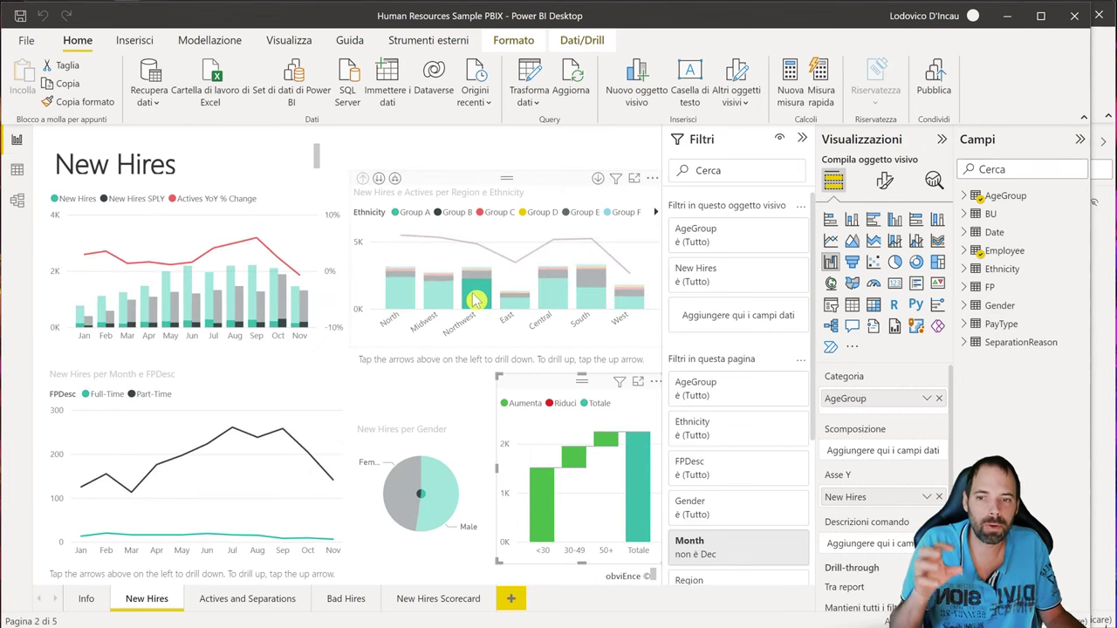
{"action": "mouse_move", "coordinate": [475, 301]}
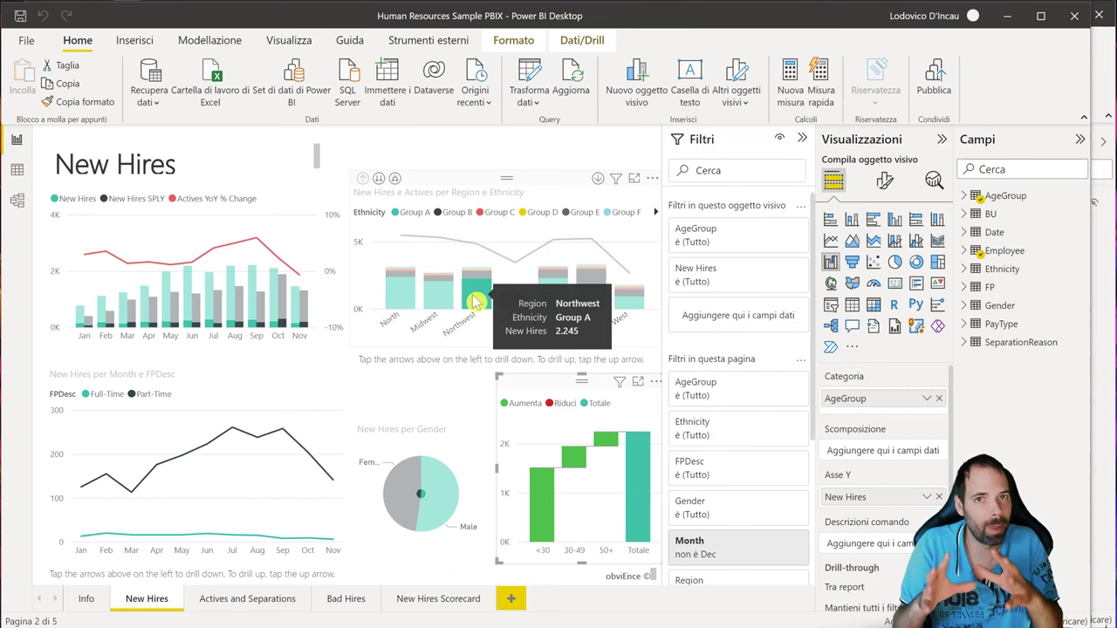
{"action": "left_click", "coordinate": [476, 301]}
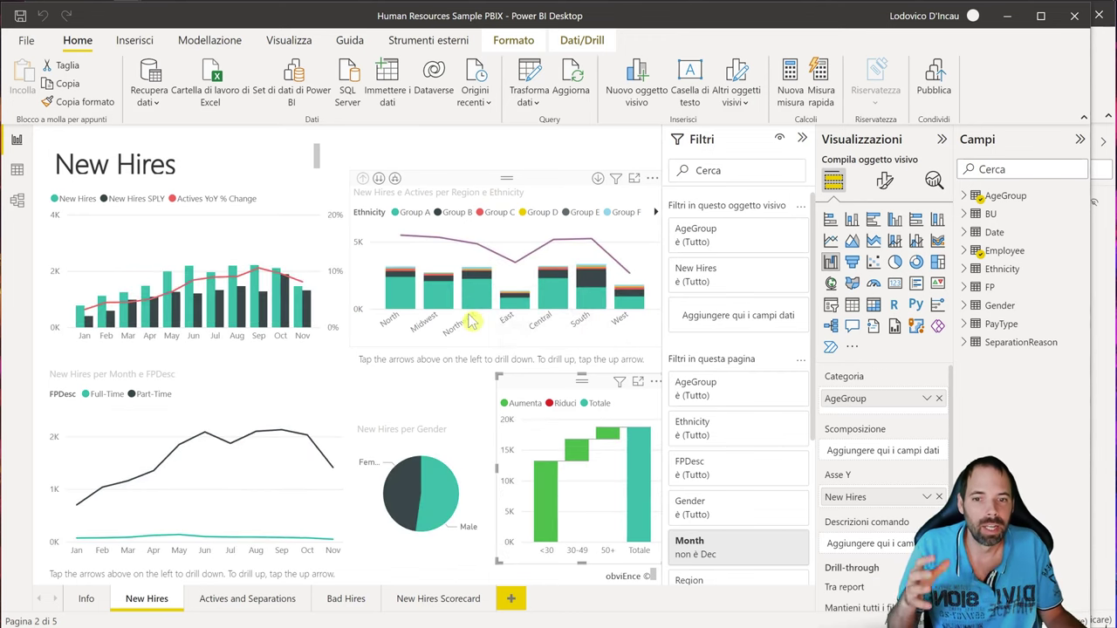
{"action": "mouse_move", "coordinate": [476, 310]}
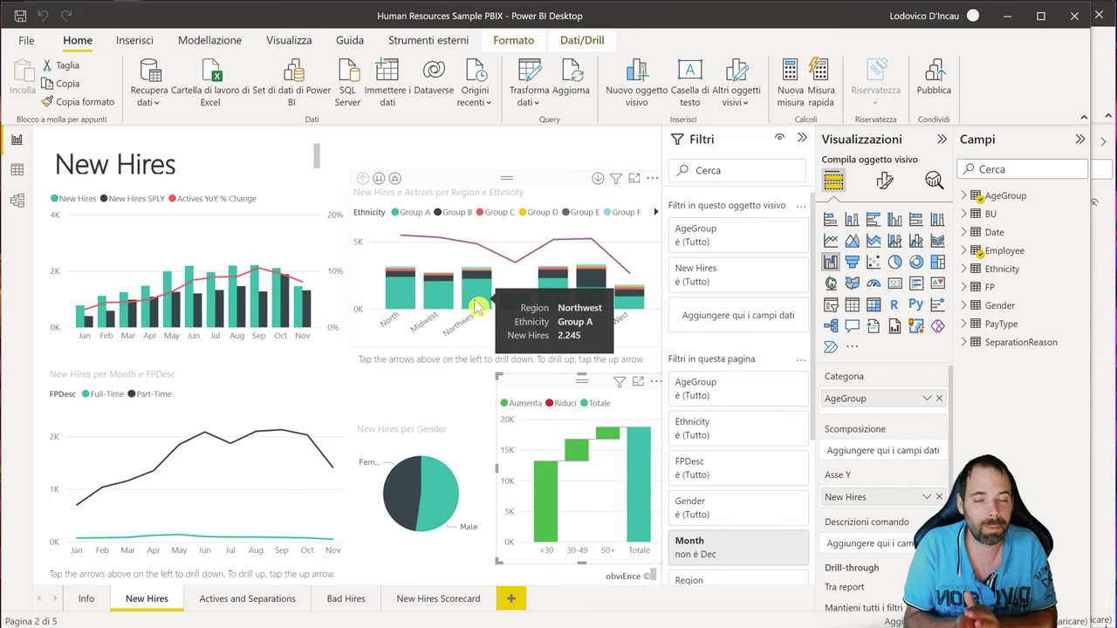
{"action": "left_click", "coordinate": [477, 305]}
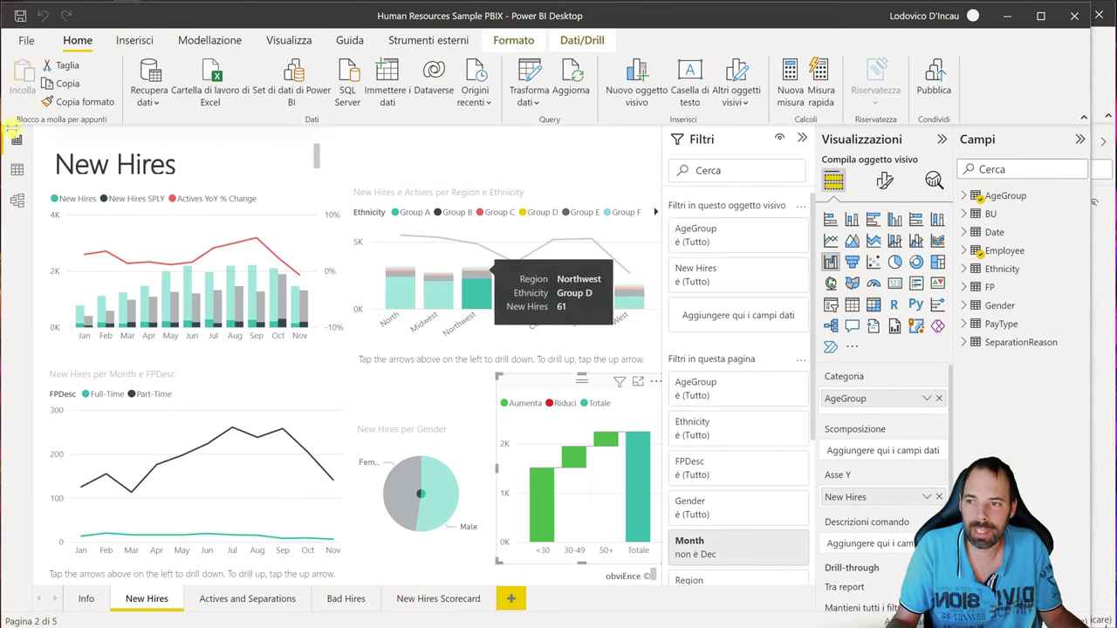
{"action": "left_click", "coordinate": [16, 202]}
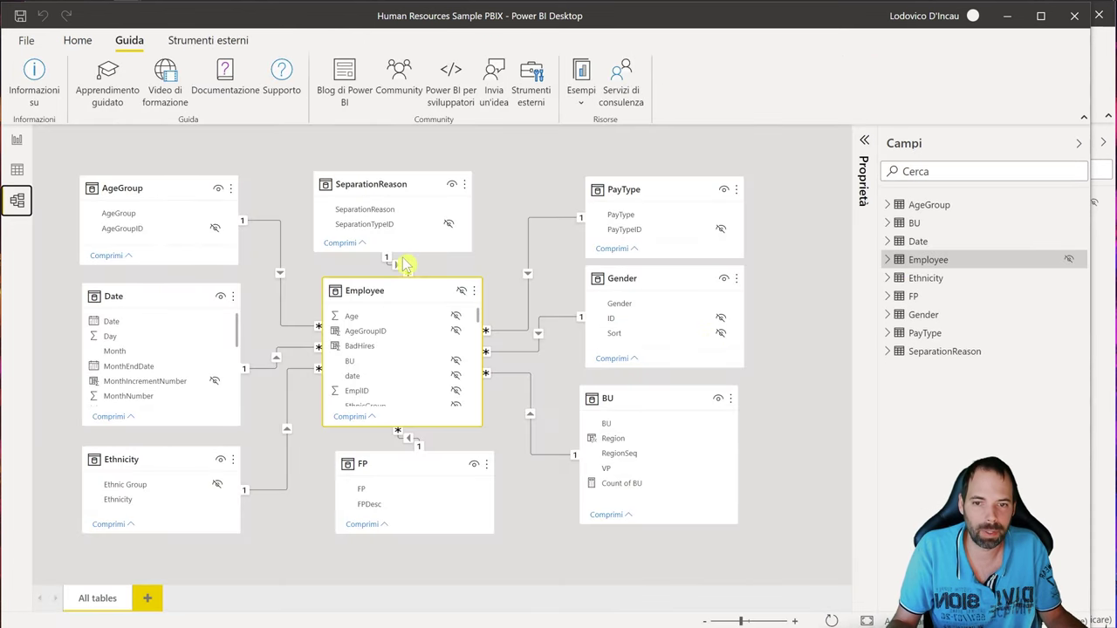
Step: Nudge Employee upward and shift PayType, Gender and BU slightly right, then show New Hires
{"action": "left_click", "coordinate": [489, 235]}
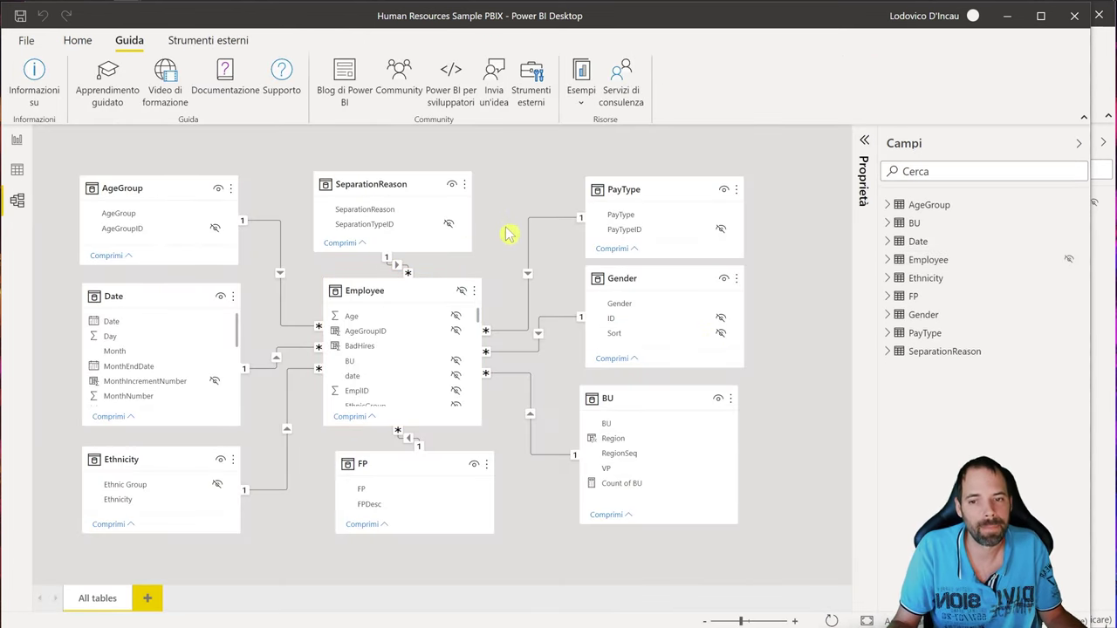
{"action": "mouse_move", "coordinate": [387, 282]}
{"action": "left_mouse_down"}
{"action": "mouse_move", "coordinate": [374, 285]}
{"action": "mouse_move", "coordinate": [382, 287]}
{"action": "left_mouse_up"}
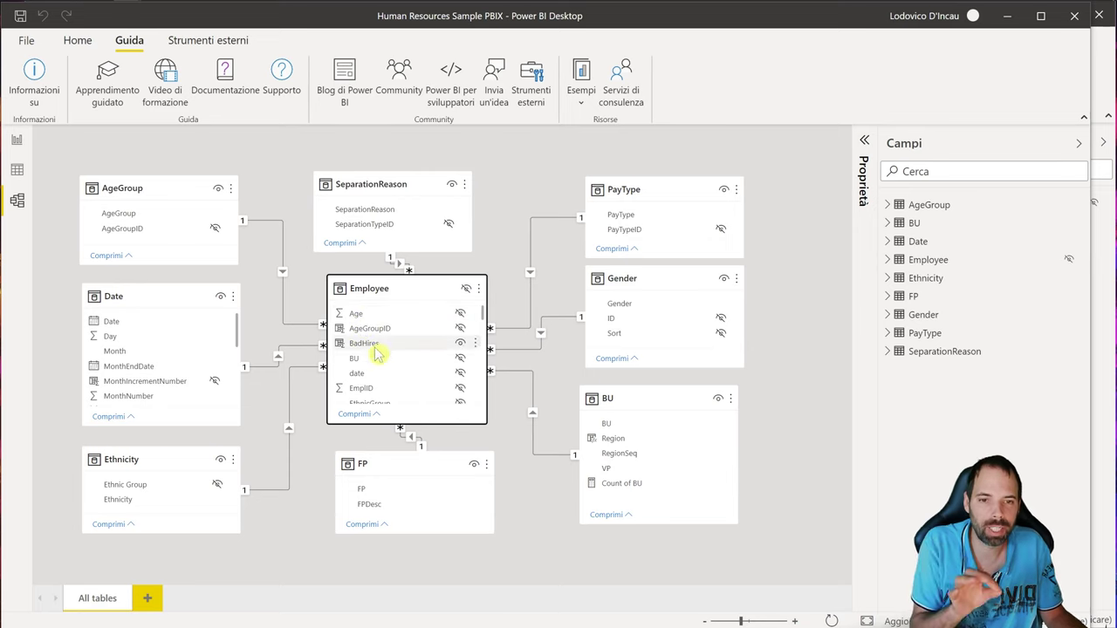
{"action": "left_click_drag", "start_coordinate": [643, 182], "coordinate": [650, 179]}
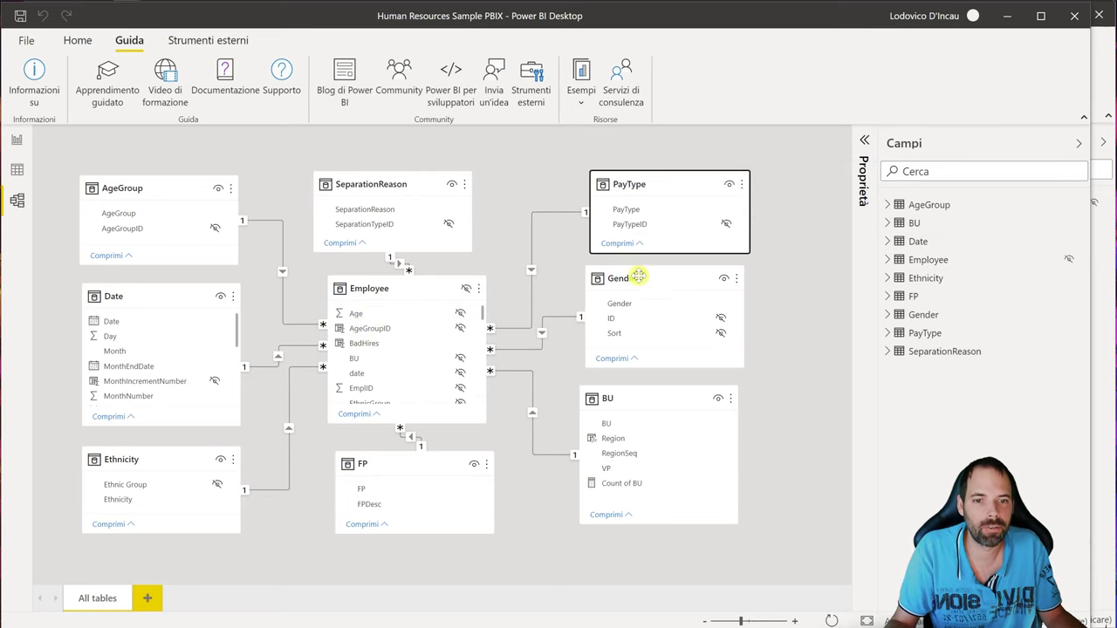
{"action": "left_click_drag", "start_coordinate": [638, 279], "coordinate": [646, 279]}
{"action": "left_click_drag", "start_coordinate": [625, 390], "coordinate": [637, 390]}
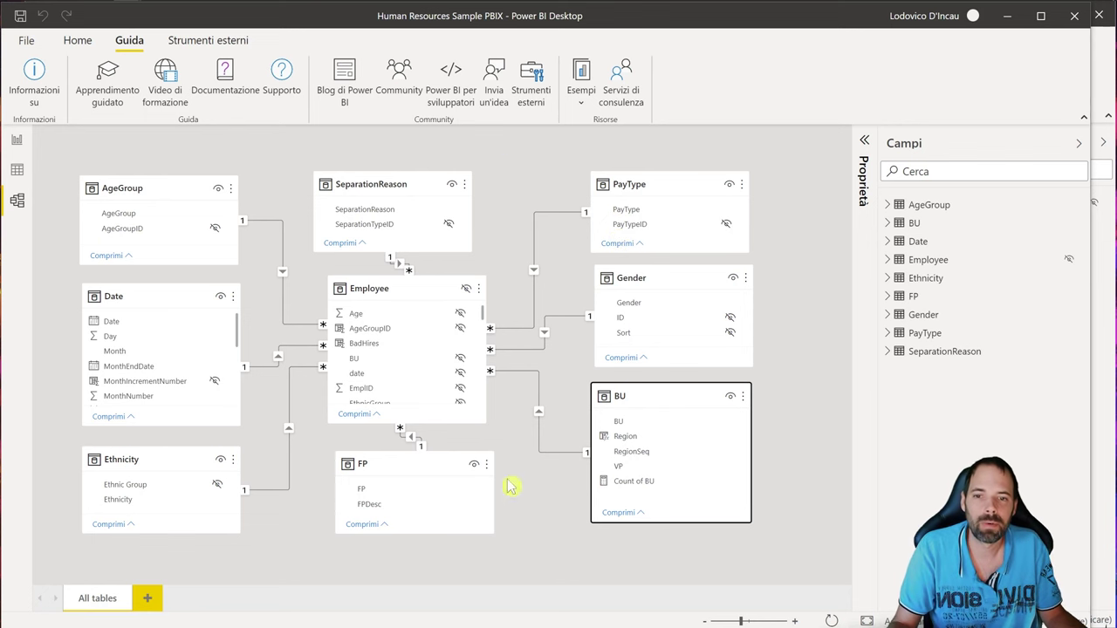
{"action": "left_click", "coordinate": [17, 138]}
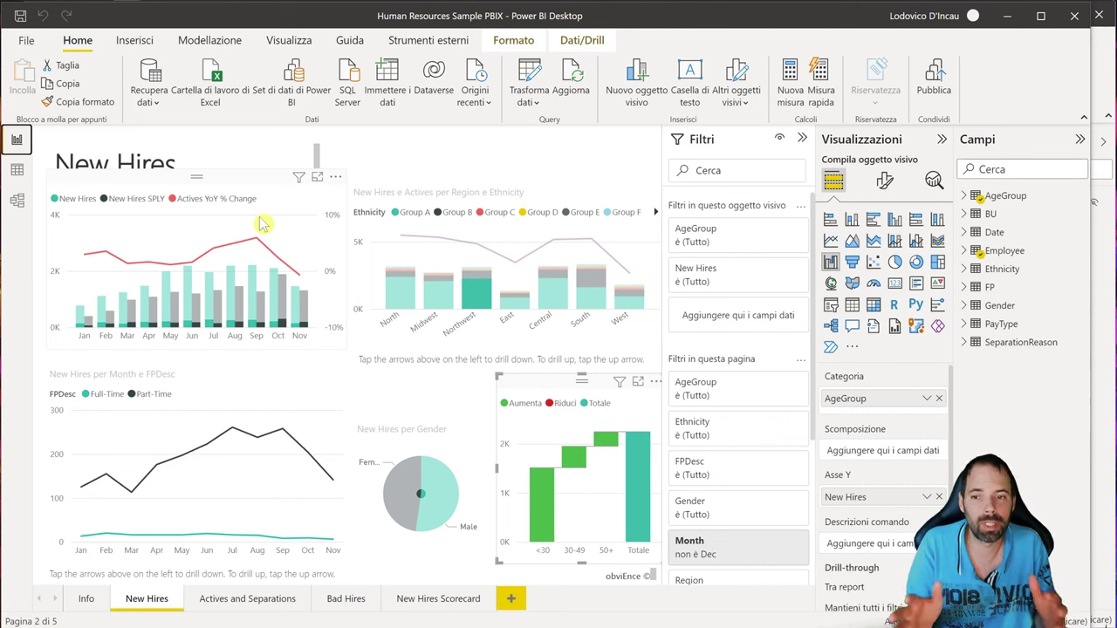
Step: Nudge SeparationReason left and move the Date table card right and down, then open Data view
{"action": "left_click", "coordinate": [16, 200]}
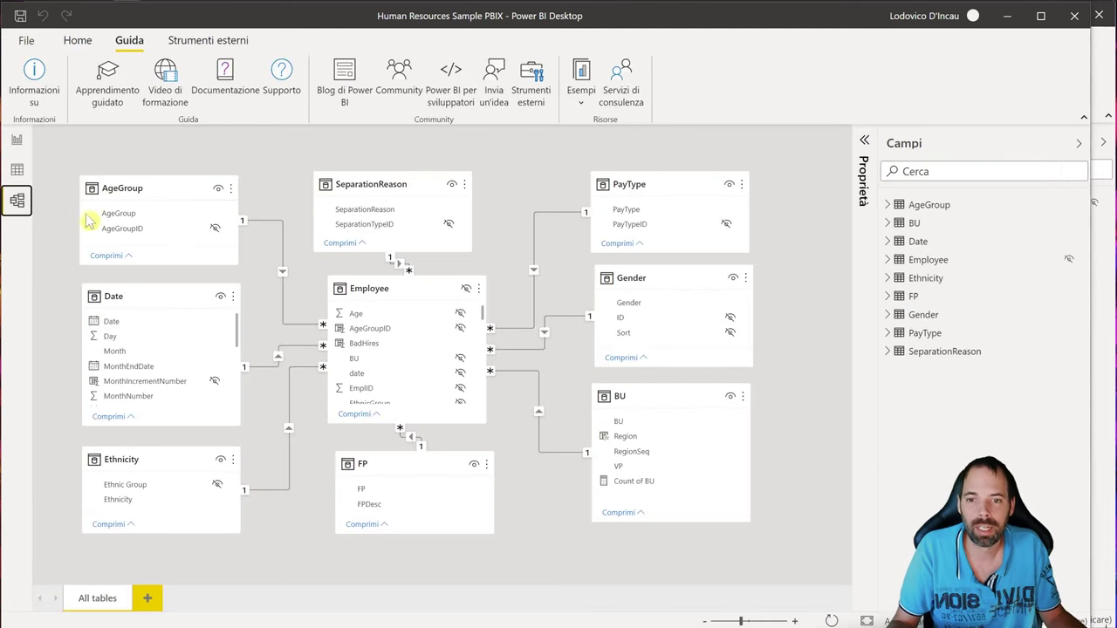
{"action": "left_click_drag", "start_coordinate": [406, 182], "coordinate": [398, 180]}
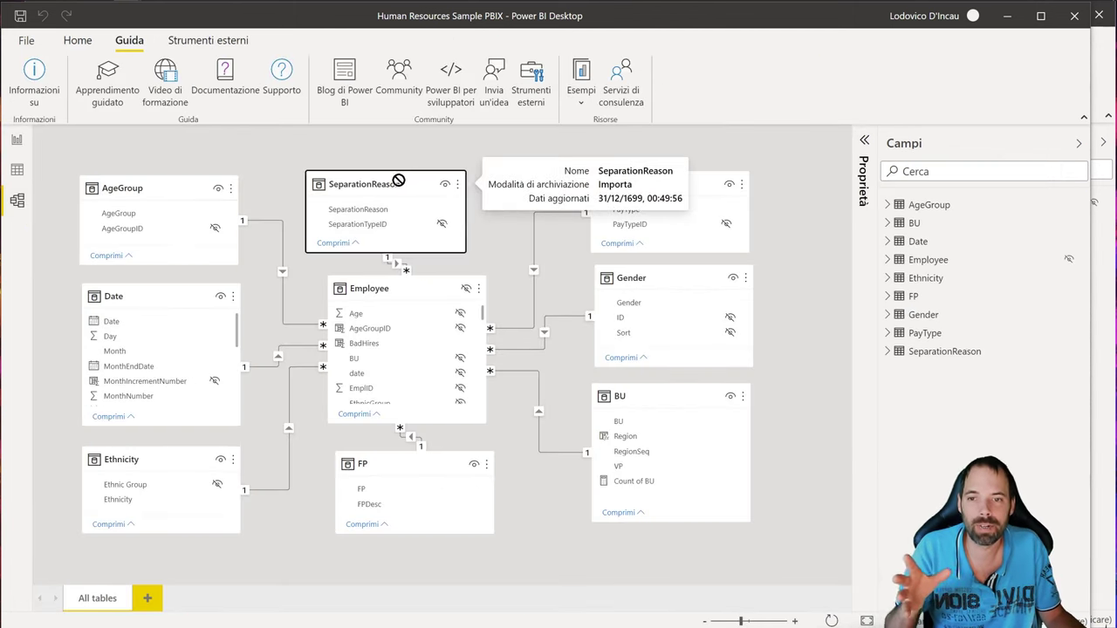
{"action": "left_click", "coordinate": [804, 179]}
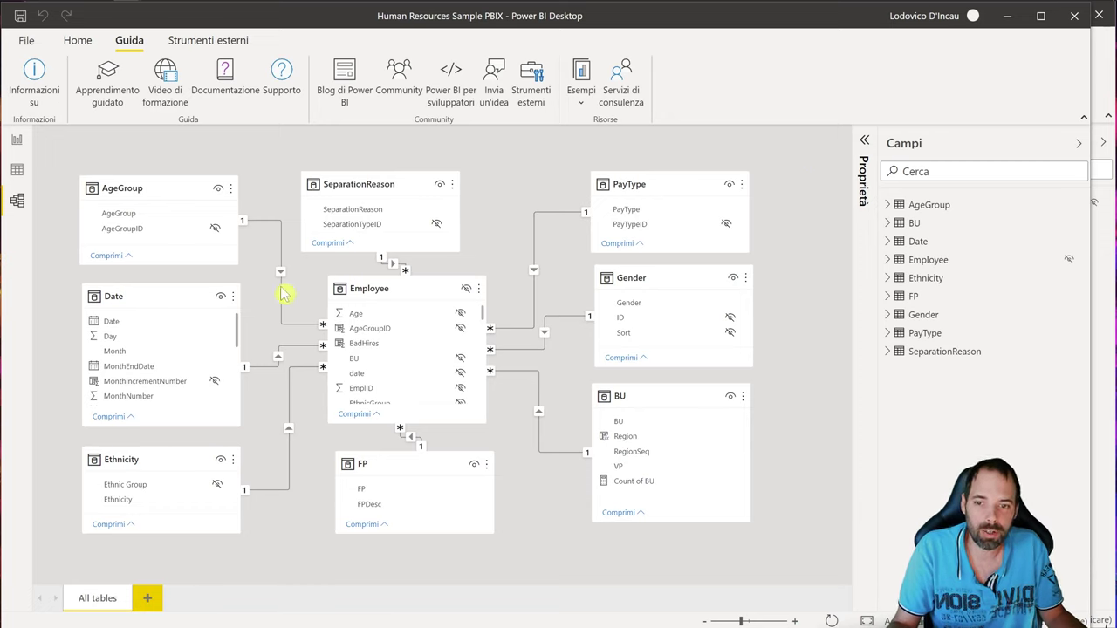
{"action": "left_click", "coordinate": [389, 290]}
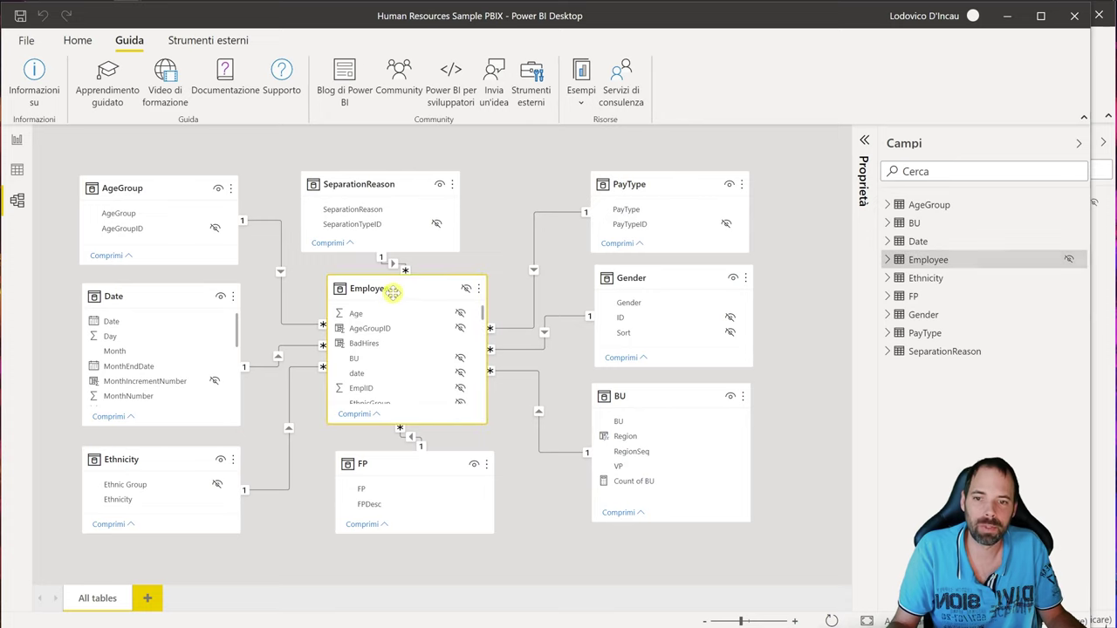
{"action": "left_click_drag", "start_coordinate": [113, 297], "coordinate": [136, 298]}
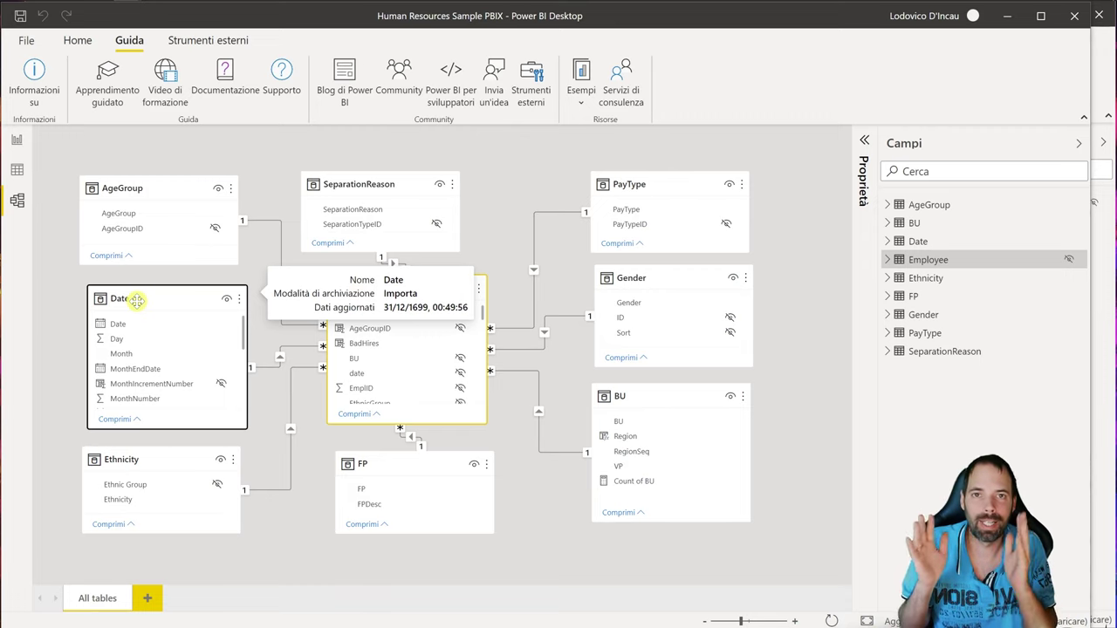
{"action": "left_click_drag", "start_coordinate": [137, 300], "coordinate": [141, 299]}
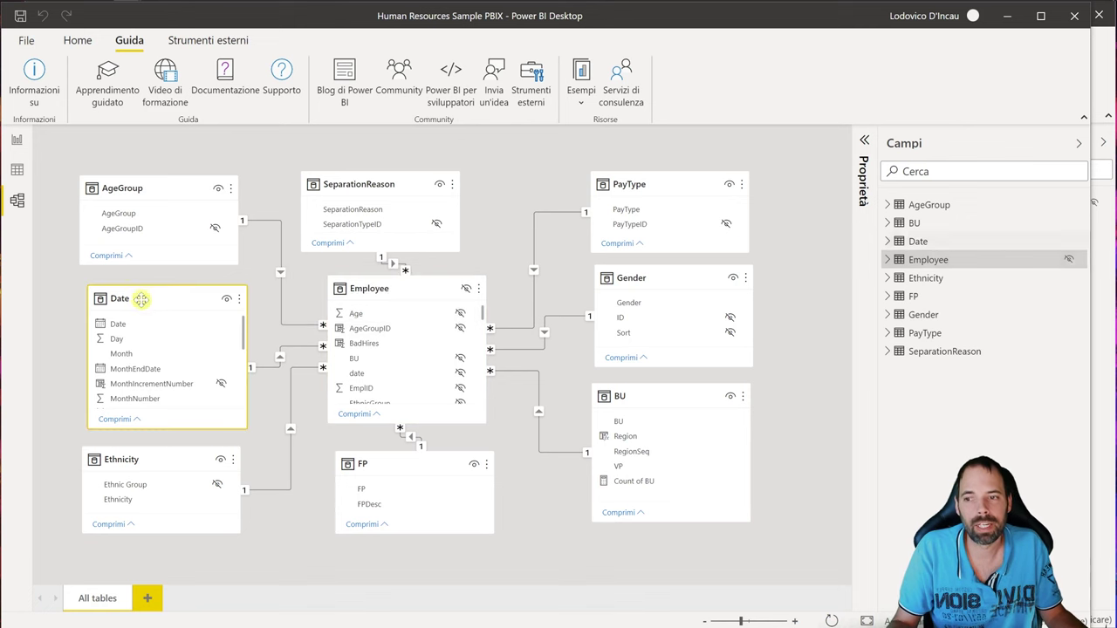
{"action": "left_click", "coordinate": [18, 169]}
Step: Browse the Date table's rows by its Date column, then return to the model diagram
{"action": "left_click", "coordinate": [1001, 234]}
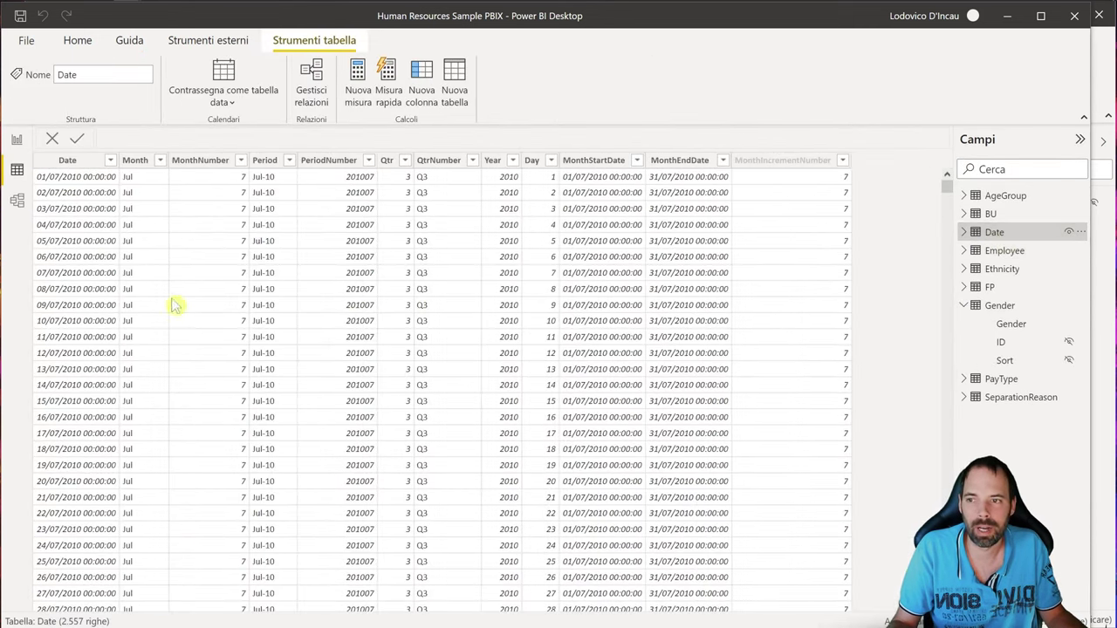
{"action": "left_click", "coordinate": [78, 205]}
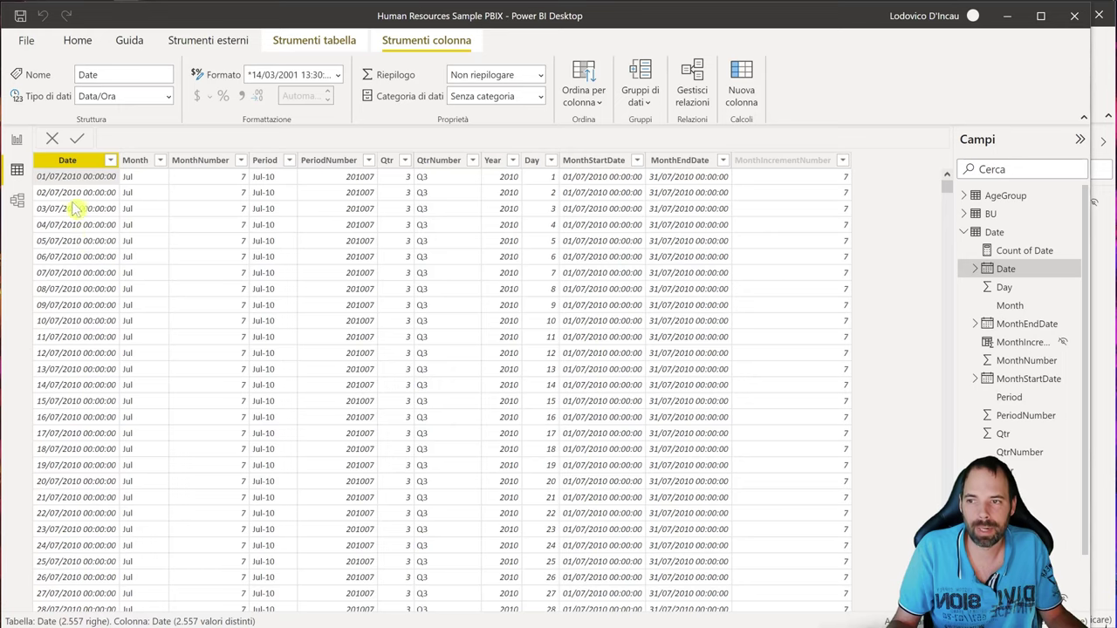
{"action": "scroll", "coordinate": [85, 245], "scroll_direction": "down", "scroll_amount": 8}
{"action": "scroll", "coordinate": [96, 271], "scroll_direction": "down", "scroll_amount": 16}
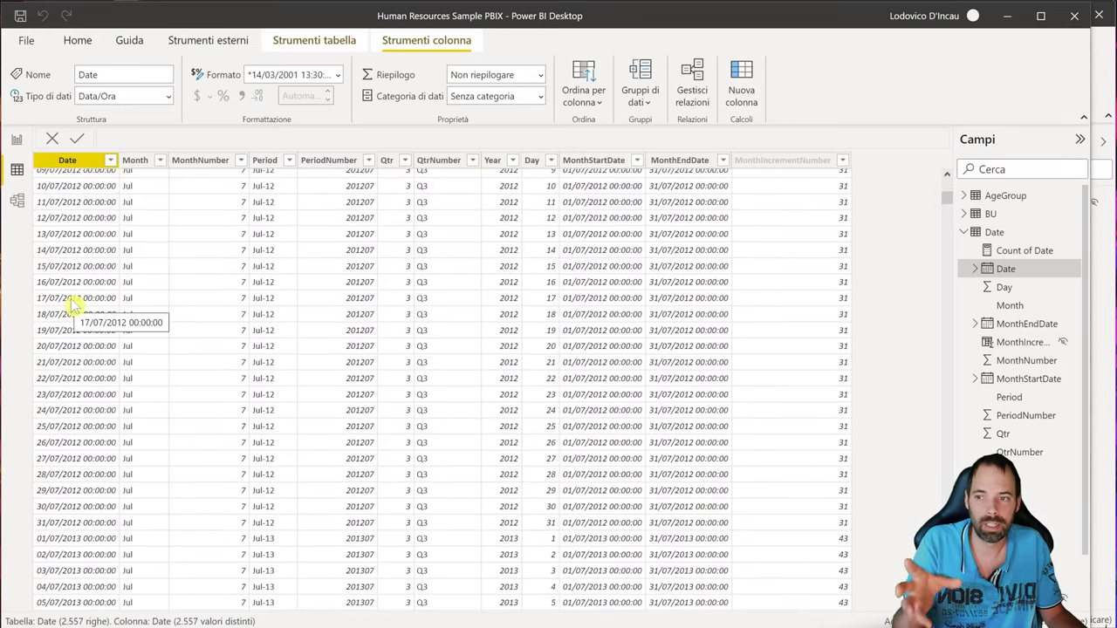
{"action": "scroll", "coordinate": [78, 304], "scroll_direction": "down", "scroll_amount": 17}
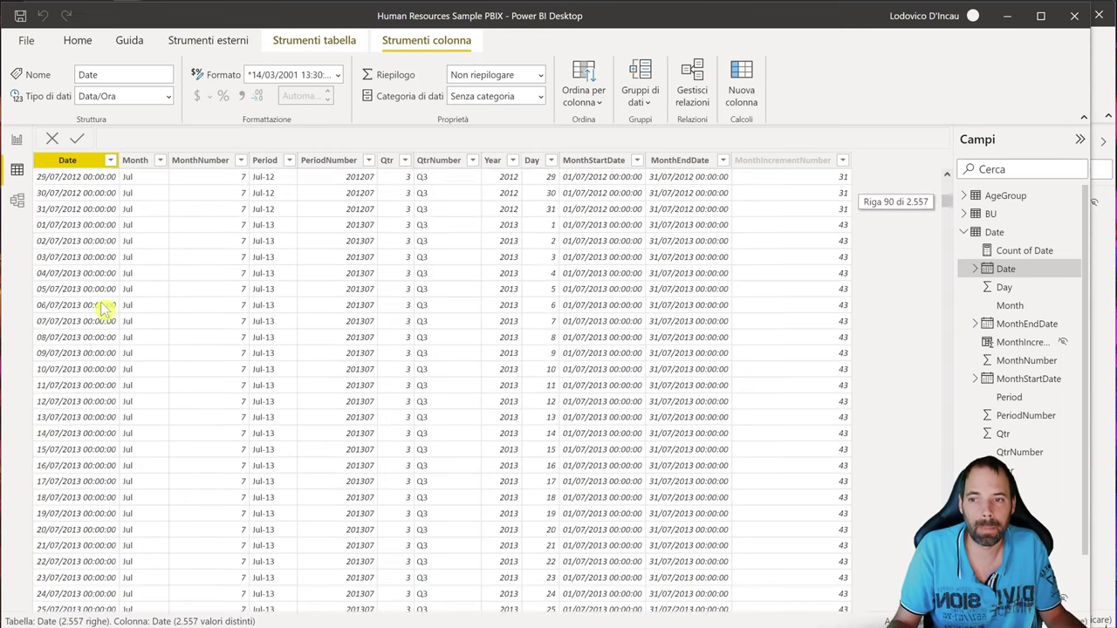
{"action": "left_click", "coordinate": [16, 200]}
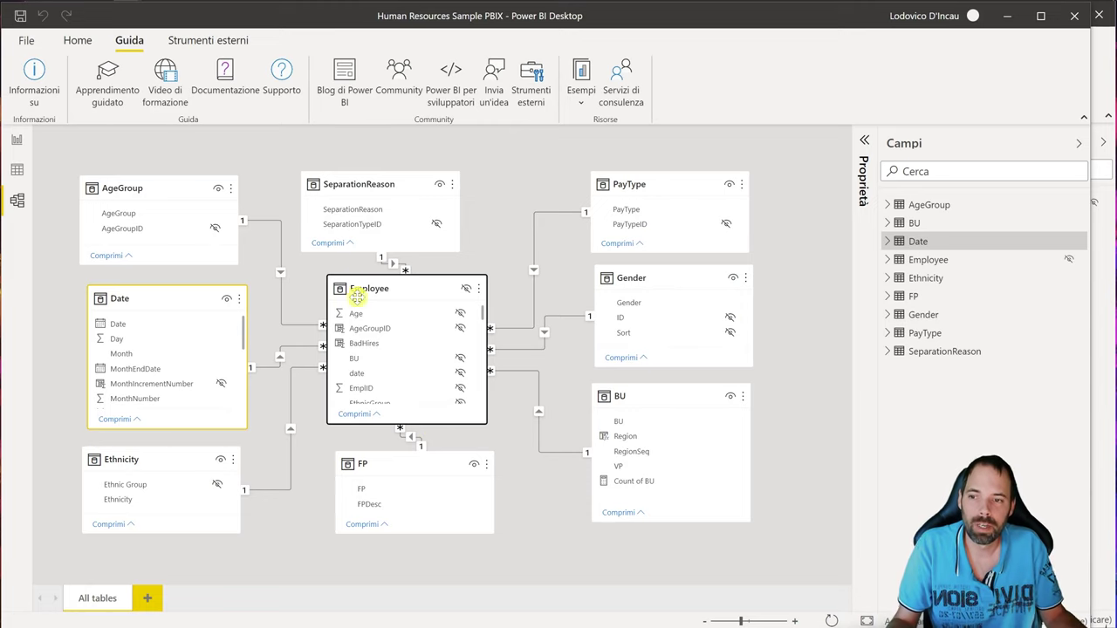
Step: Nudge the Date card, inspect the Date–Employee relationship, then switch to the Learn star-schema page
{"action": "mouse_move", "coordinate": [166, 299]}
{"action": "left_mouse_down"}
{"action": "mouse_move", "coordinate": [180, 295]}
{"action": "mouse_move", "coordinate": [157, 293]}
{"action": "left_mouse_up"}
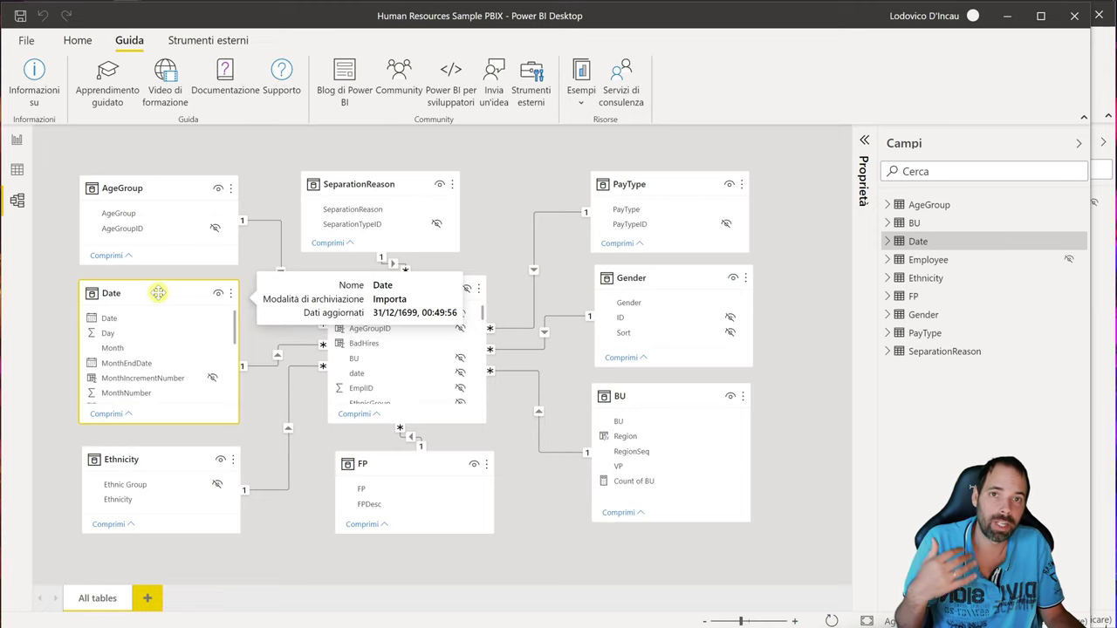
{"action": "left_click", "coordinate": [126, 319]}
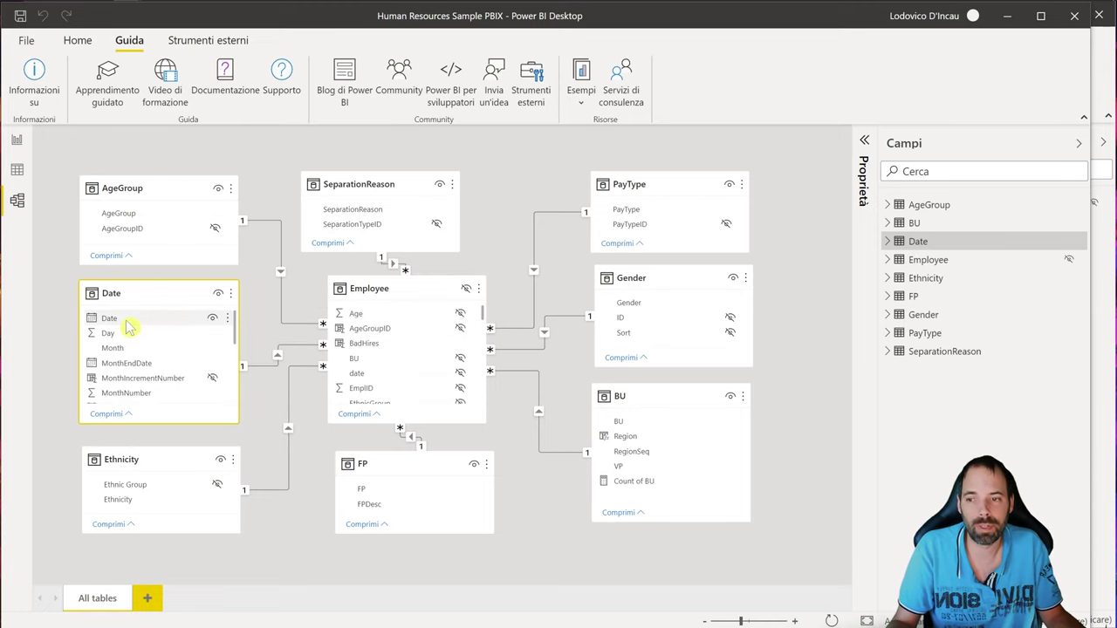
{"action": "left_click", "coordinate": [295, 345]}
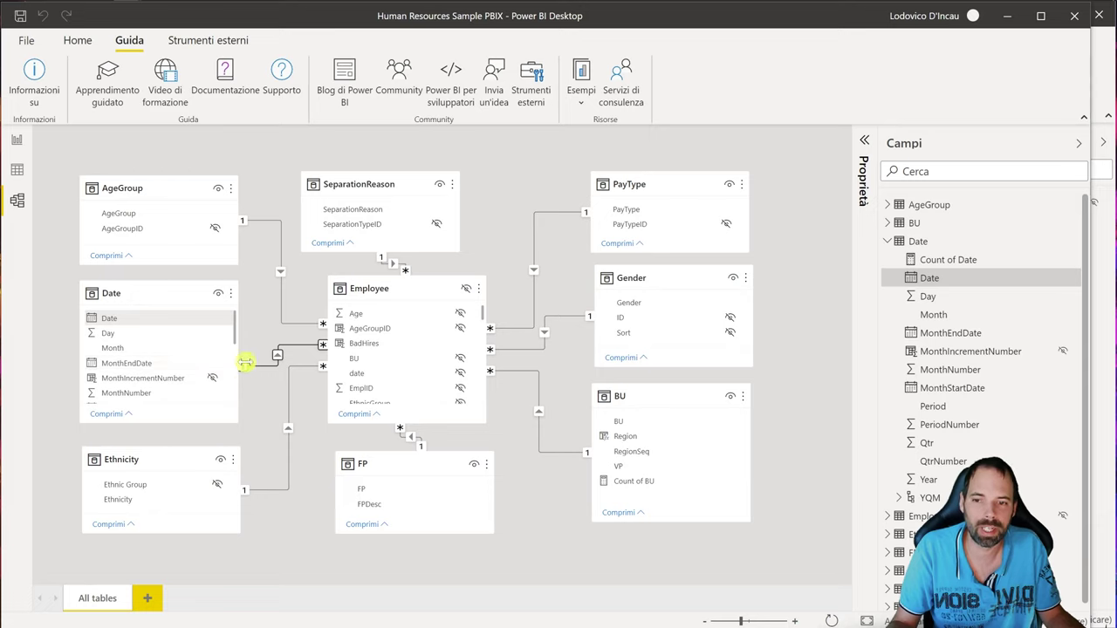
{"action": "left_click", "coordinate": [182, 289]}
{"action": "left_click", "coordinate": [369, 288]}
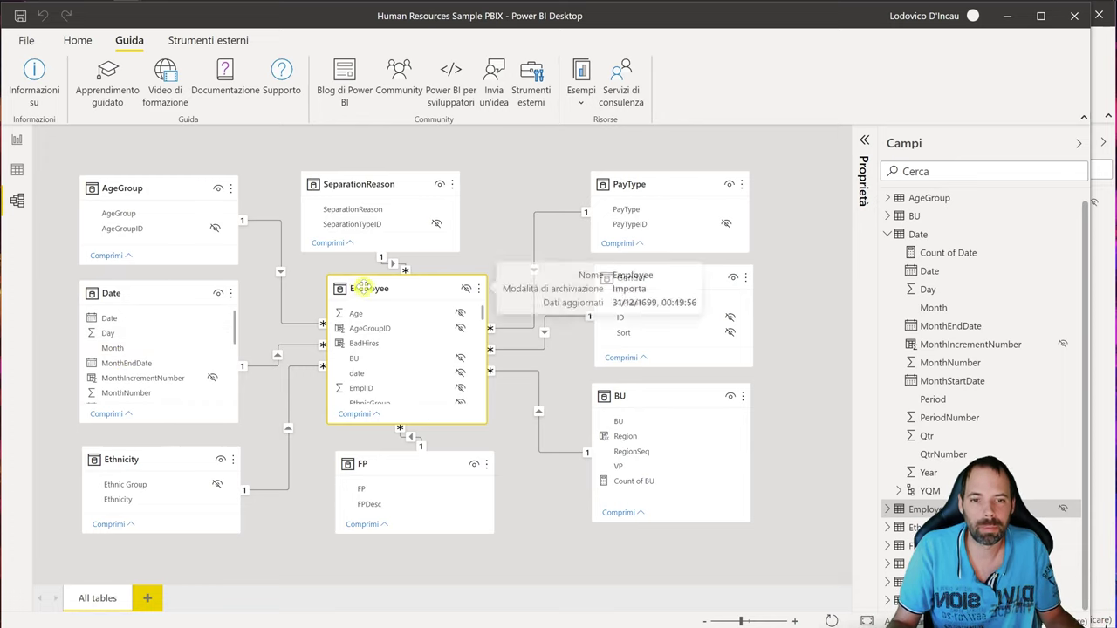
{"action": "left_click", "coordinate": [142, 288]}
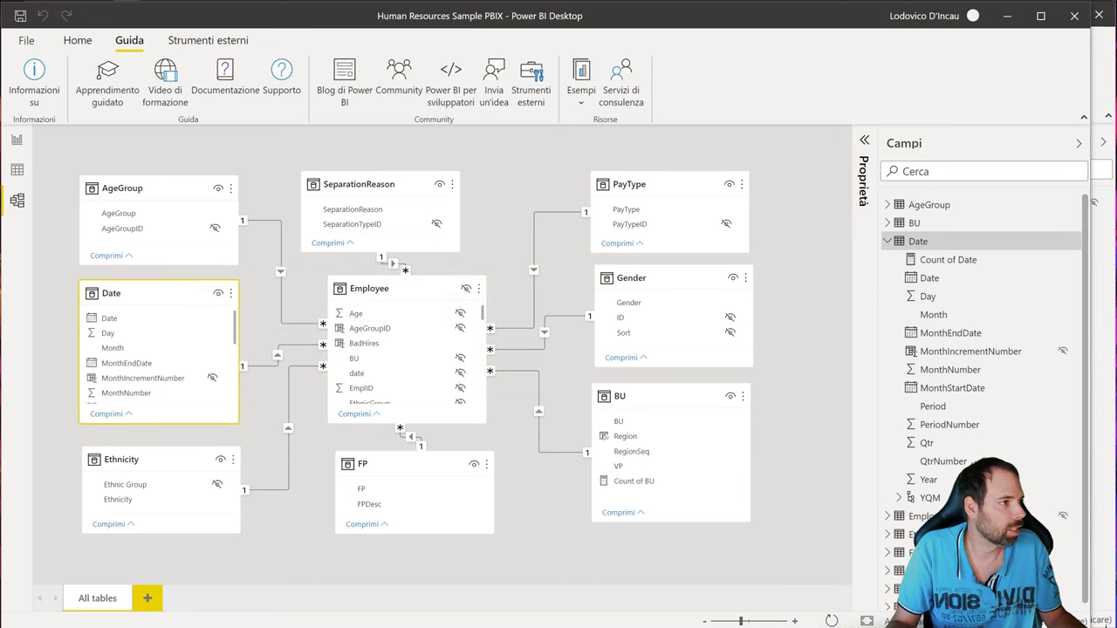
{"action": "key", "text": "alt+Tab"}
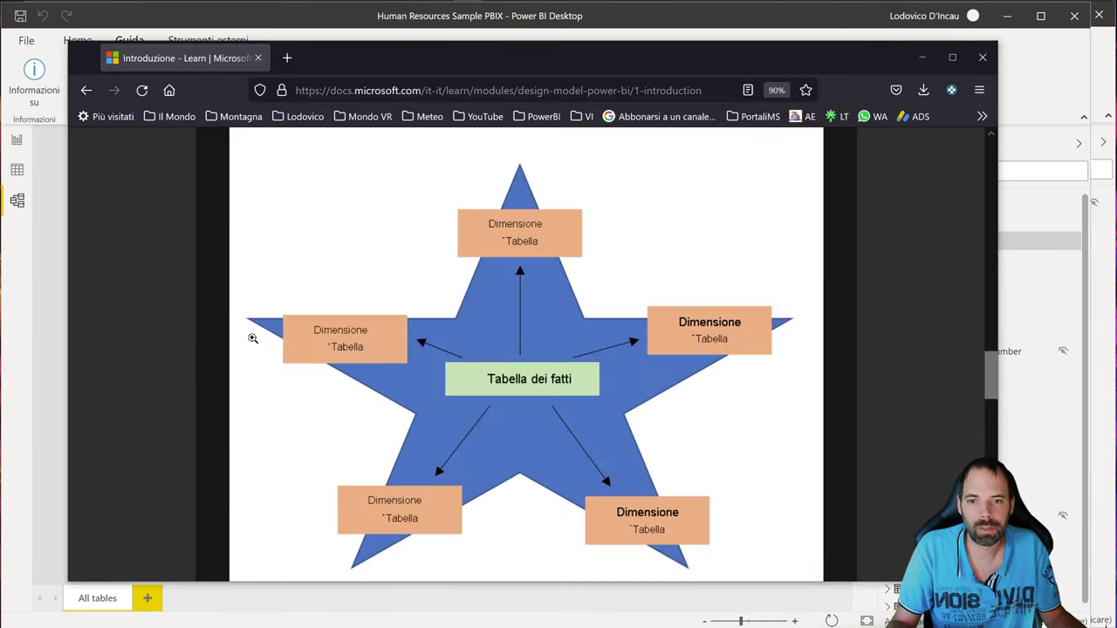
{"action": "scroll", "coordinate": [253, 339], "scroll_direction": "up", "scroll_amount": 3}
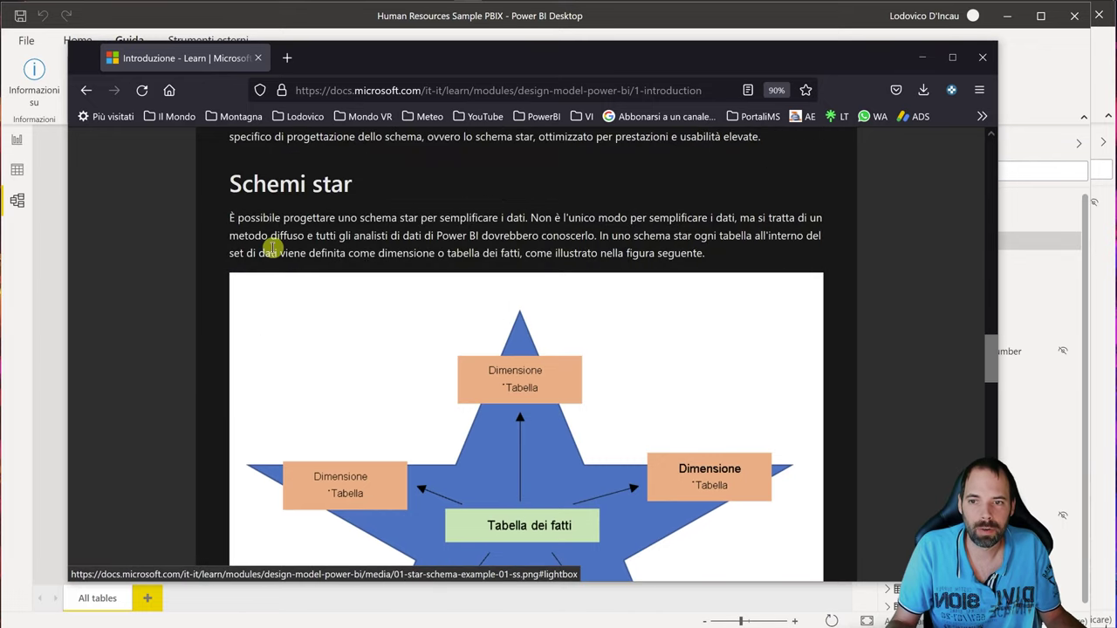
{"action": "left_click_drag", "start_coordinate": [238, 217], "coordinate": [615, 218]}
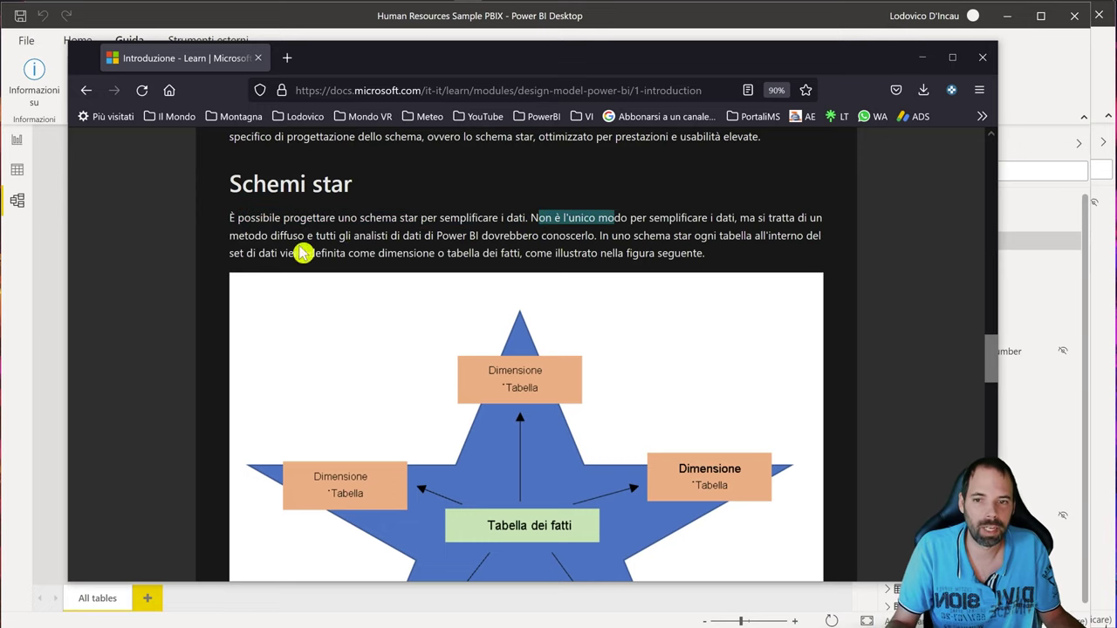
{"action": "left_click_drag", "start_coordinate": [600, 236], "coordinate": [803, 236]}
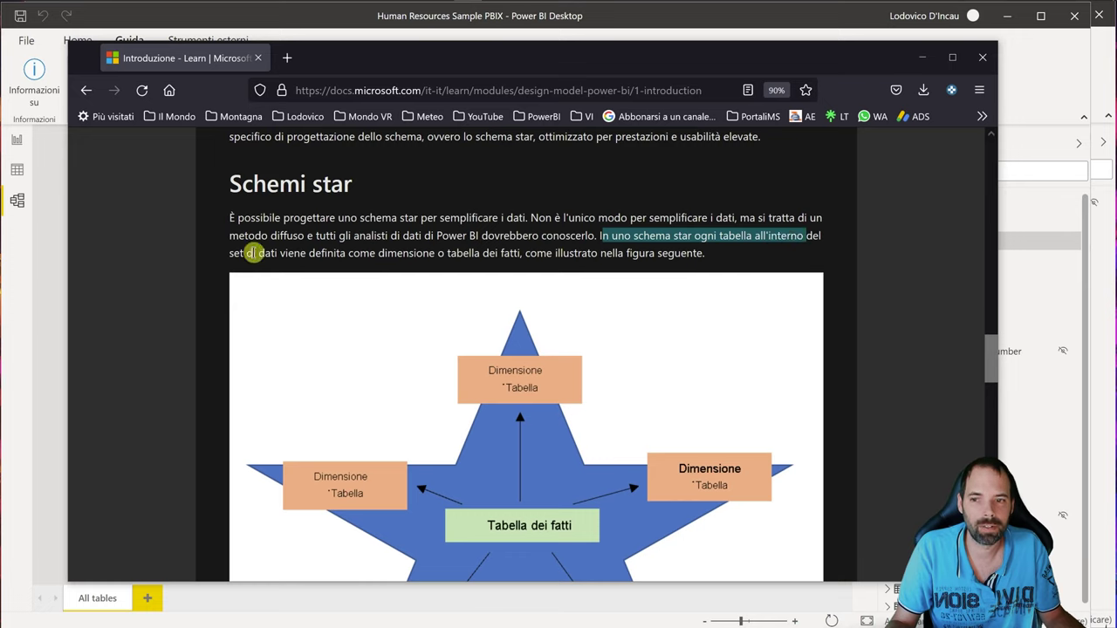
{"action": "left_click_drag", "start_coordinate": [259, 253], "coordinate": [525, 254]}
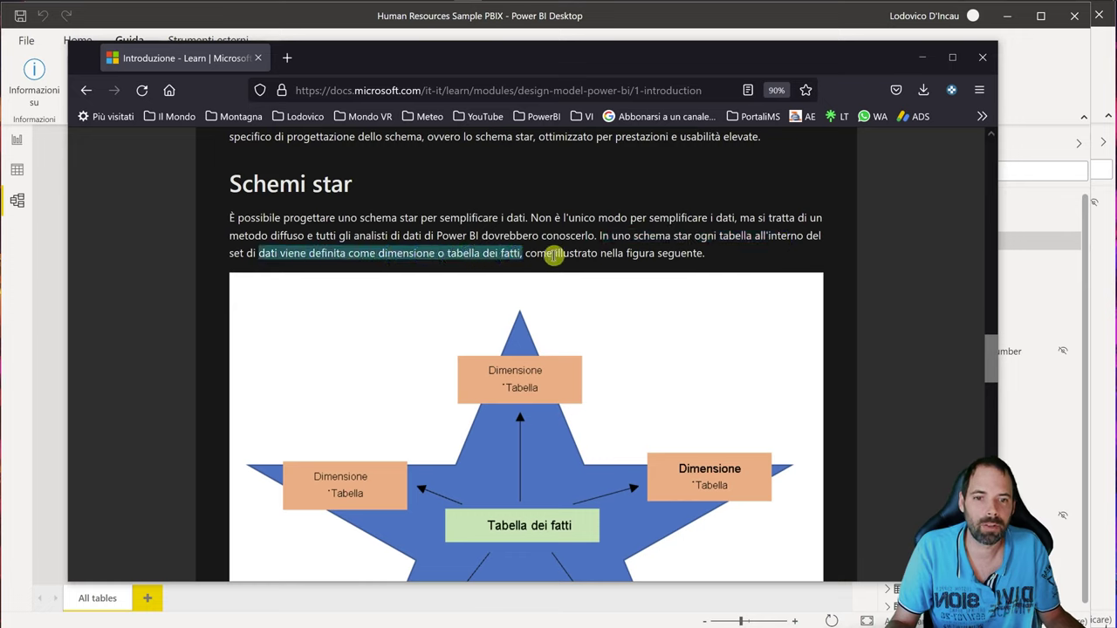
{"action": "left_click", "coordinate": [684, 255]}
{"action": "scroll", "coordinate": [606, 251], "scroll_direction": "down", "scroll_amount": 3}
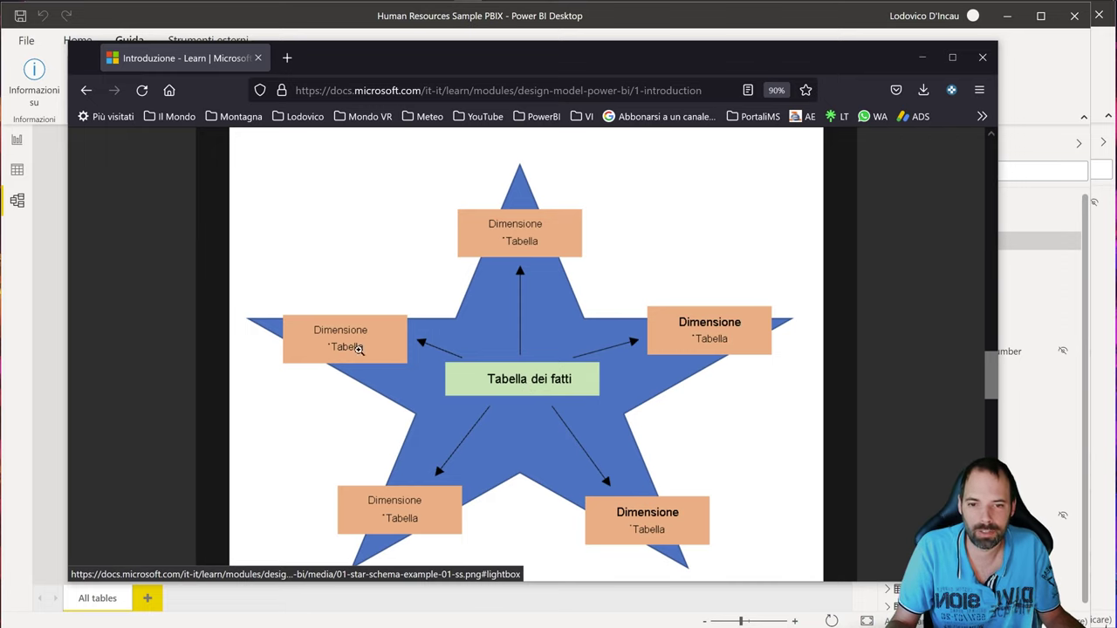
{"action": "scroll", "coordinate": [431, 324], "scroll_direction": "down", "scroll_amount": 5}
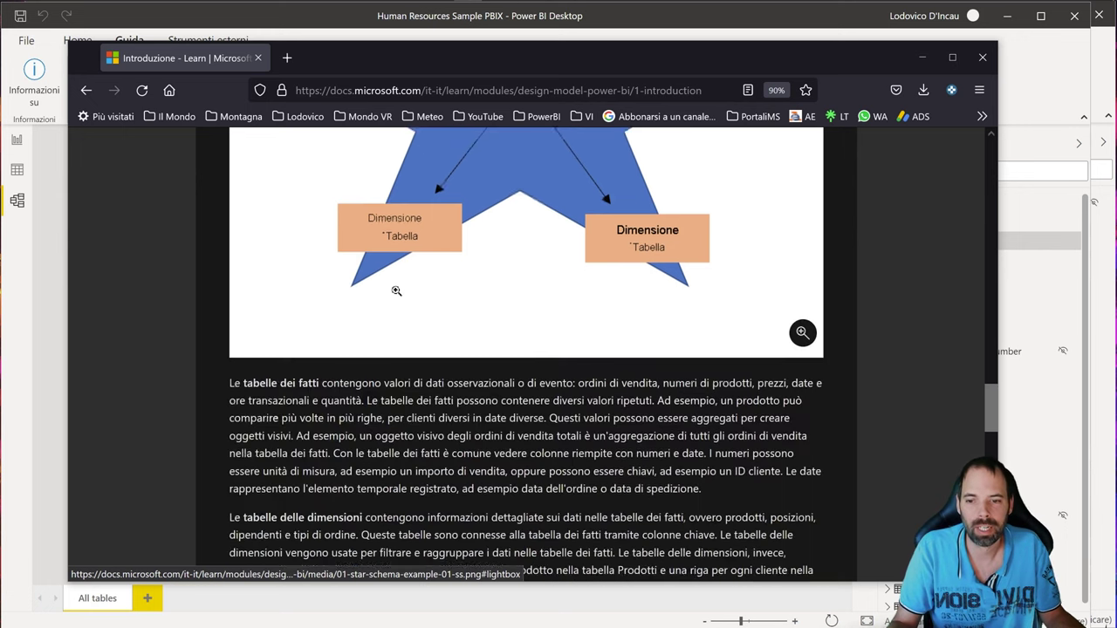
Step: Highlight the fact table and dimension table descriptions in the Learn article
{"action": "scroll", "coordinate": [389, 293], "scroll_direction": "down", "scroll_amount": 1}
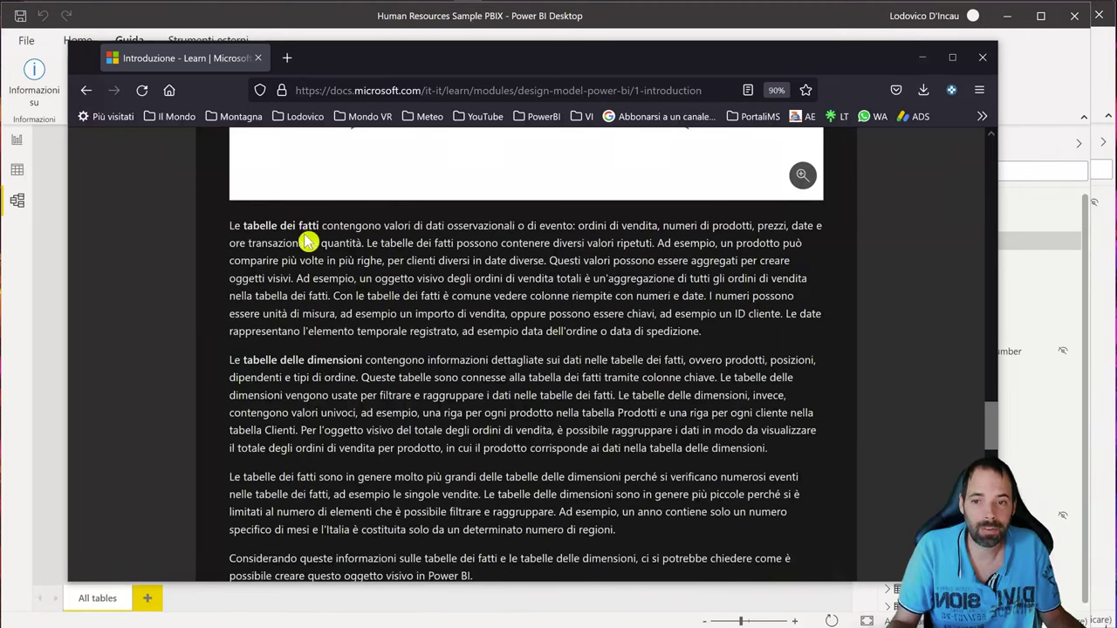
{"action": "left_click_drag", "start_coordinate": [338, 225], "coordinate": [811, 226]}
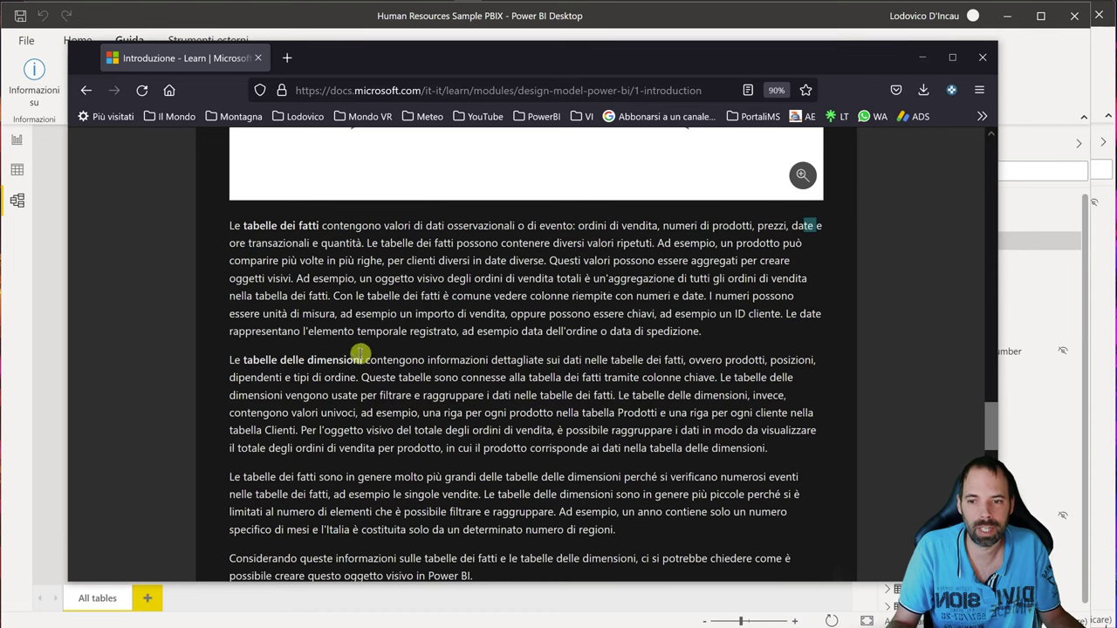
{"action": "scroll", "coordinate": [260, 351], "scroll_direction": "down", "scroll_amount": 2}
{"action": "left_click_drag", "start_coordinate": [365, 286], "coordinate": [704, 286]}
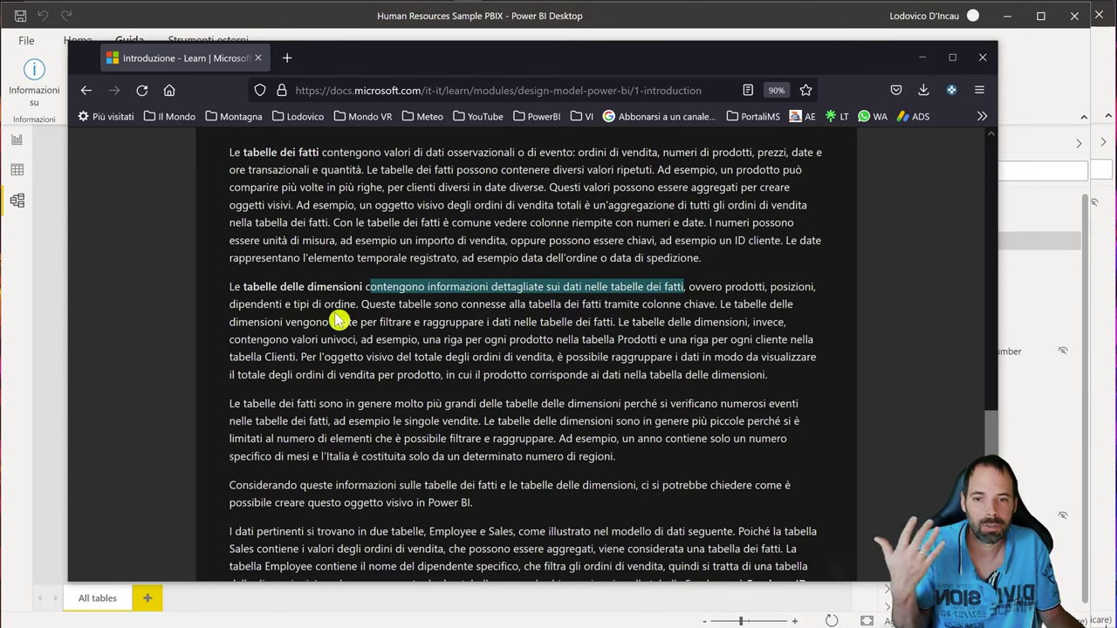
{"action": "left_click_drag", "start_coordinate": [374, 303], "coordinate": [661, 304]}
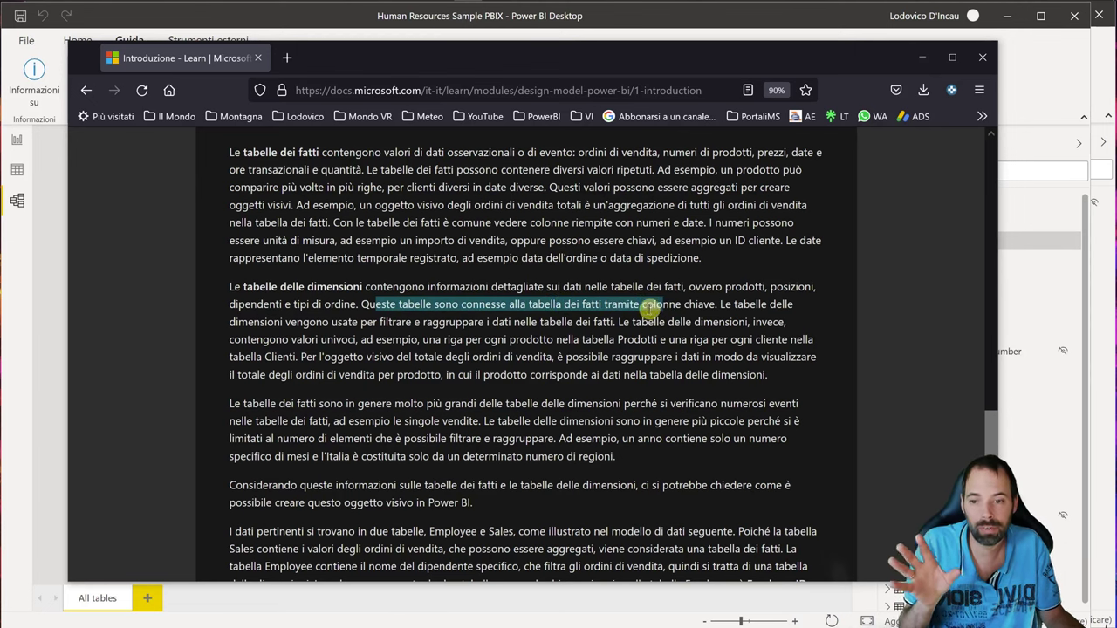
Step: Highlight the sentence comparing fact and dimension table sizes, clear it, and scroll back up
{"action": "left_click", "coordinate": [308, 373]}
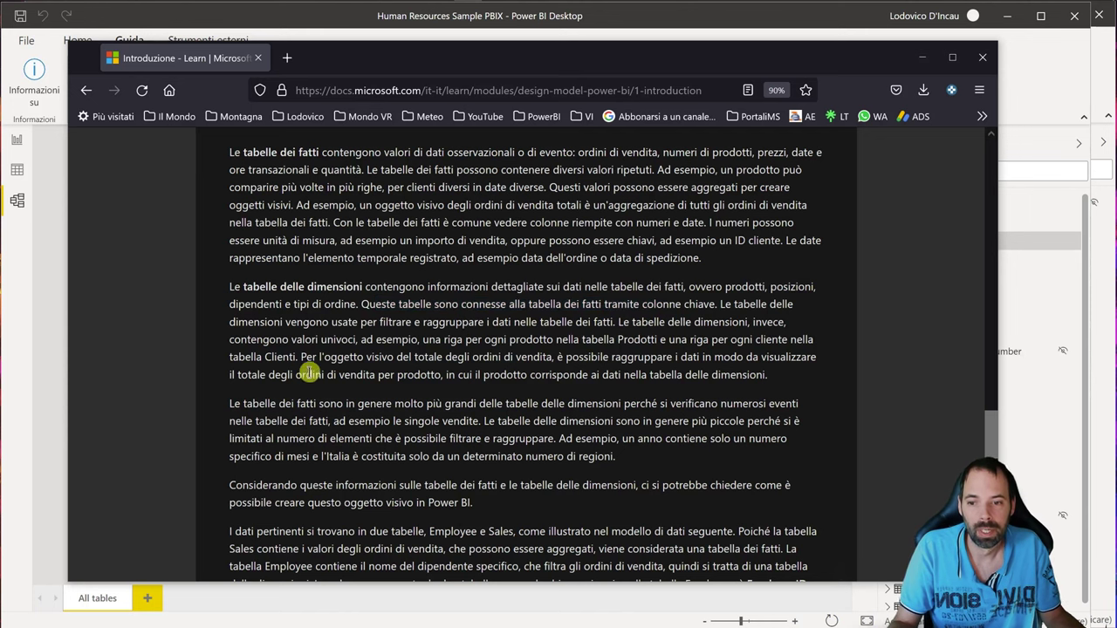
{"action": "left_click_drag", "start_coordinate": [252, 404], "coordinate": [332, 420]}
{"action": "left_click", "coordinate": [373, 416]}
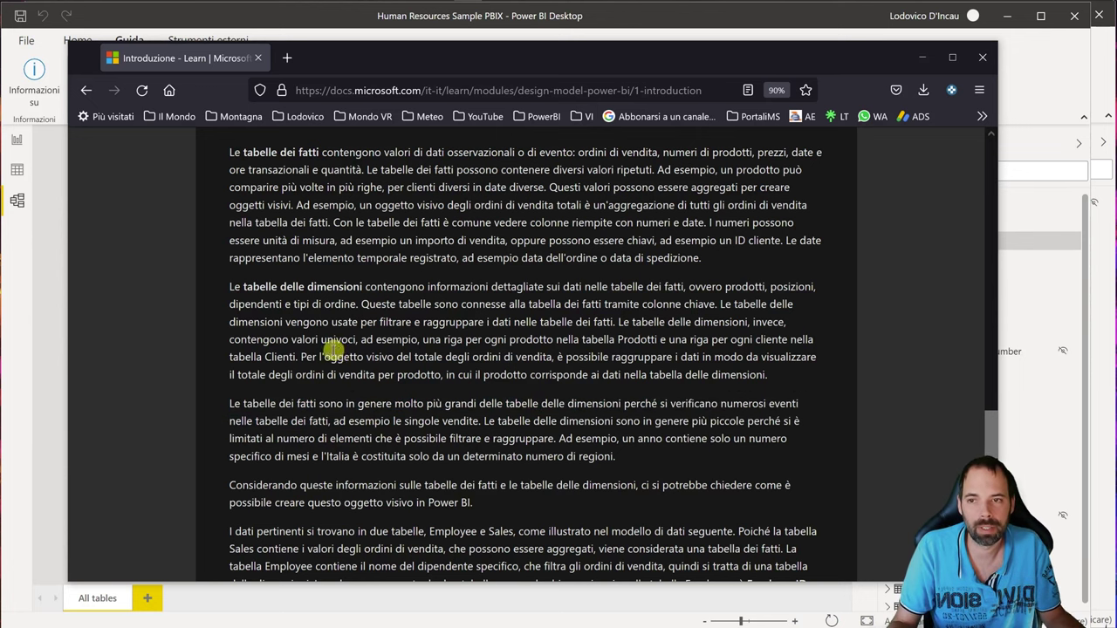
{"action": "scroll", "coordinate": [350, 362], "scroll_direction": "up", "scroll_amount": 5}
{"action": "scroll", "coordinate": [349, 361], "scroll_direction": "up", "scroll_amount": 2}
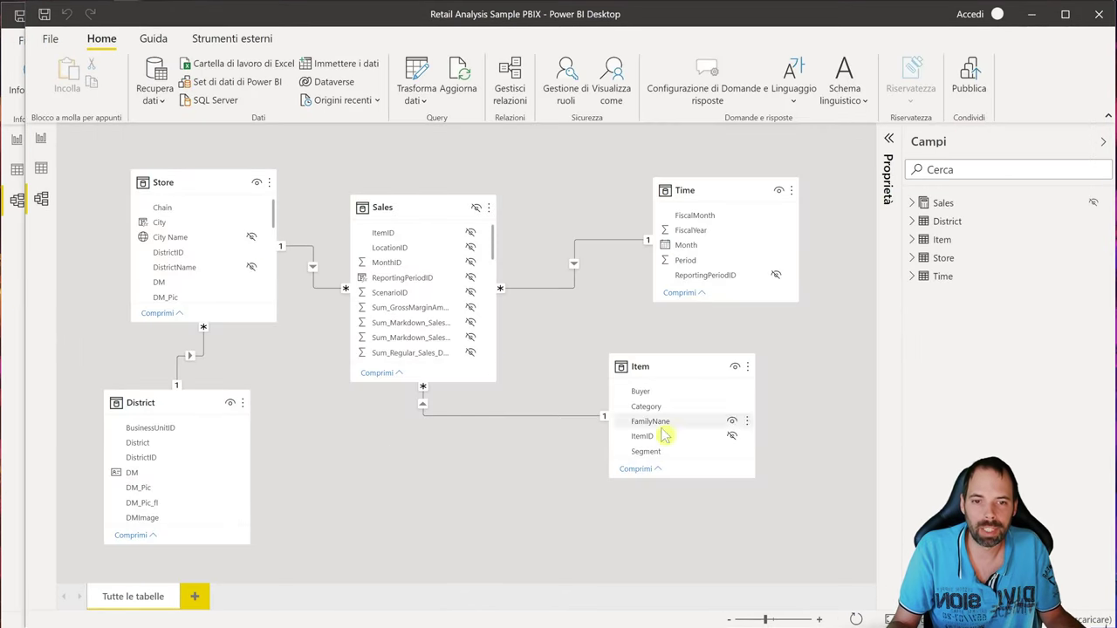
{"action": "mouse_move", "coordinate": [190, 391]}
{"action": "left_mouse_down"}
{"action": "mouse_move", "coordinate": [195, 400]}
{"action": "mouse_move", "coordinate": [180, 399]}
{"action": "left_mouse_up"}
{"action": "left_click", "coordinate": [209, 190]}
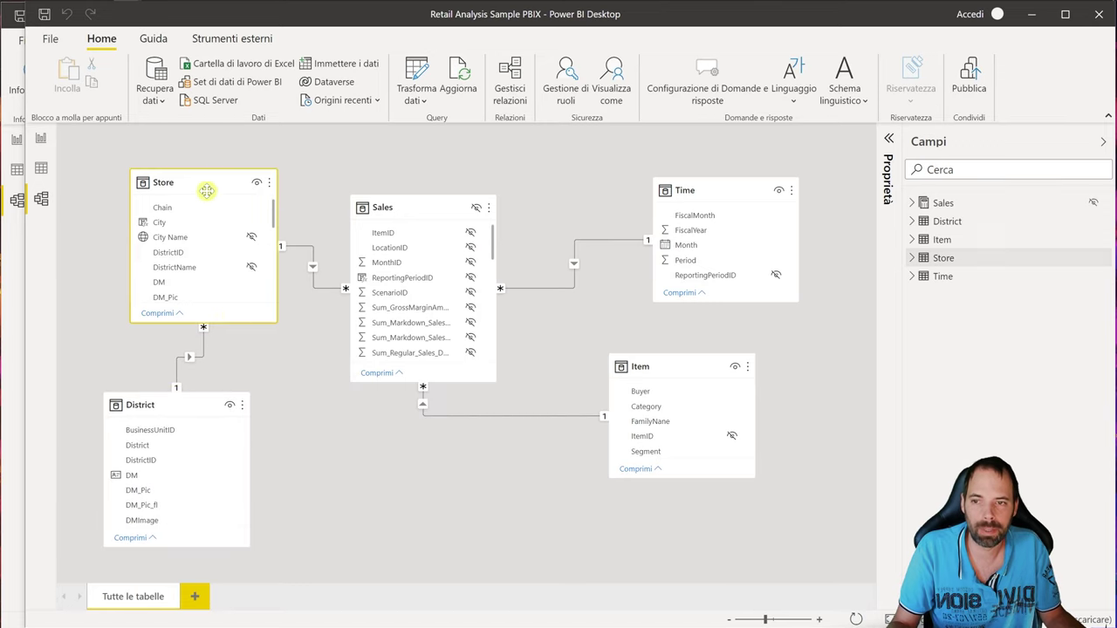
{"action": "left_click", "coordinate": [187, 401]}
{"action": "left_click", "coordinate": [336, 441]}
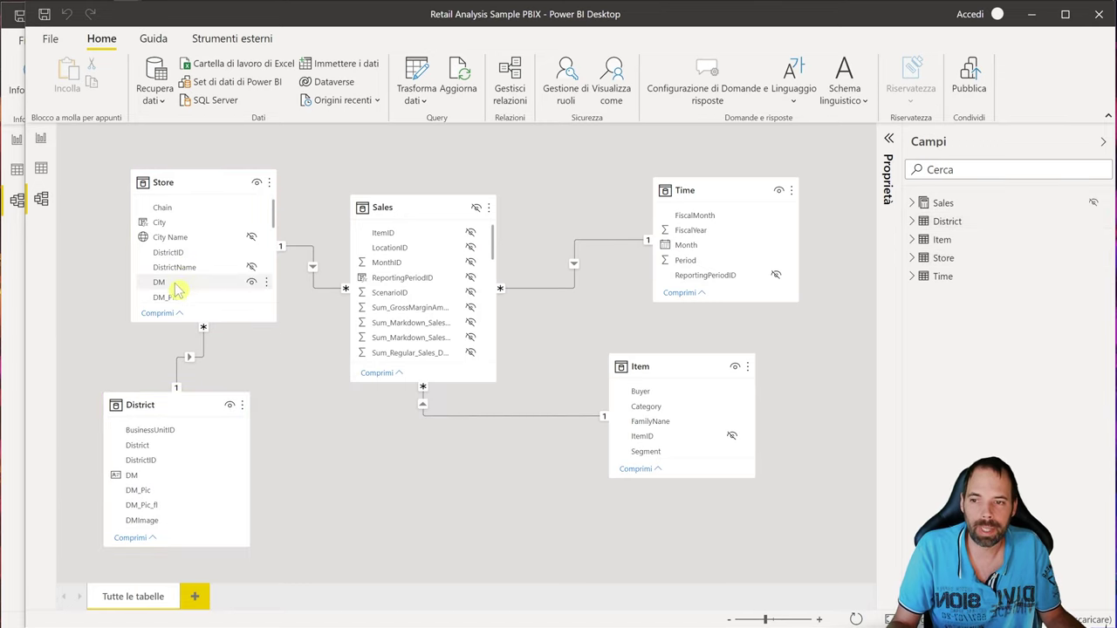
{"action": "left_click", "coordinate": [204, 354]}
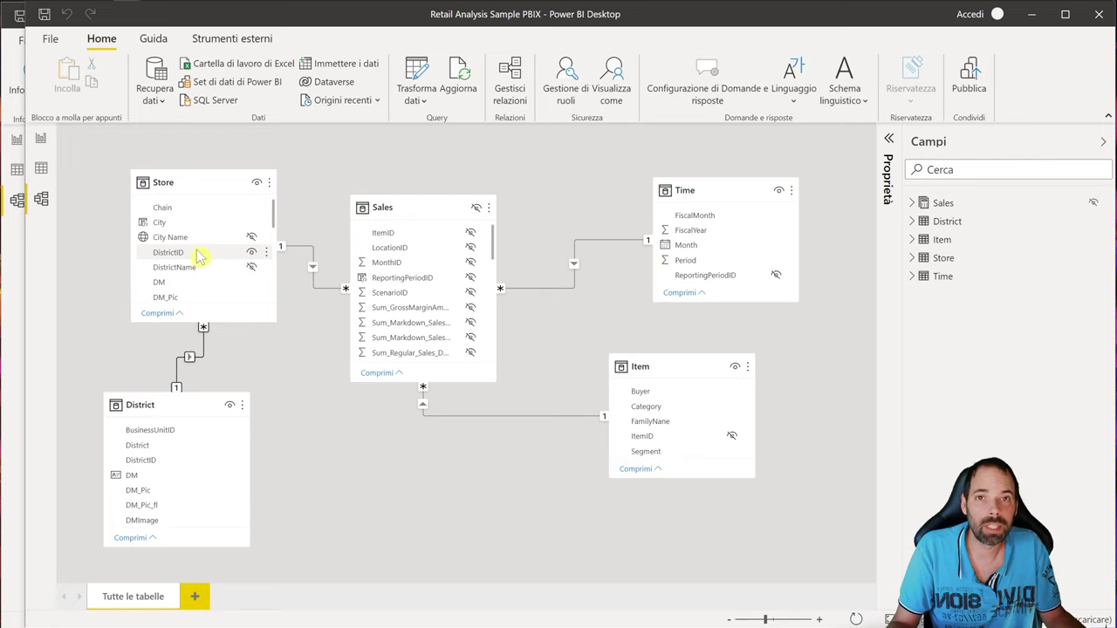
{"action": "mouse_move", "coordinate": [174, 406]}
{"action": "left_mouse_down"}
{"action": "mouse_move", "coordinate": [184, 412]}
{"action": "mouse_move", "coordinate": [173, 414]}
{"action": "left_mouse_up"}
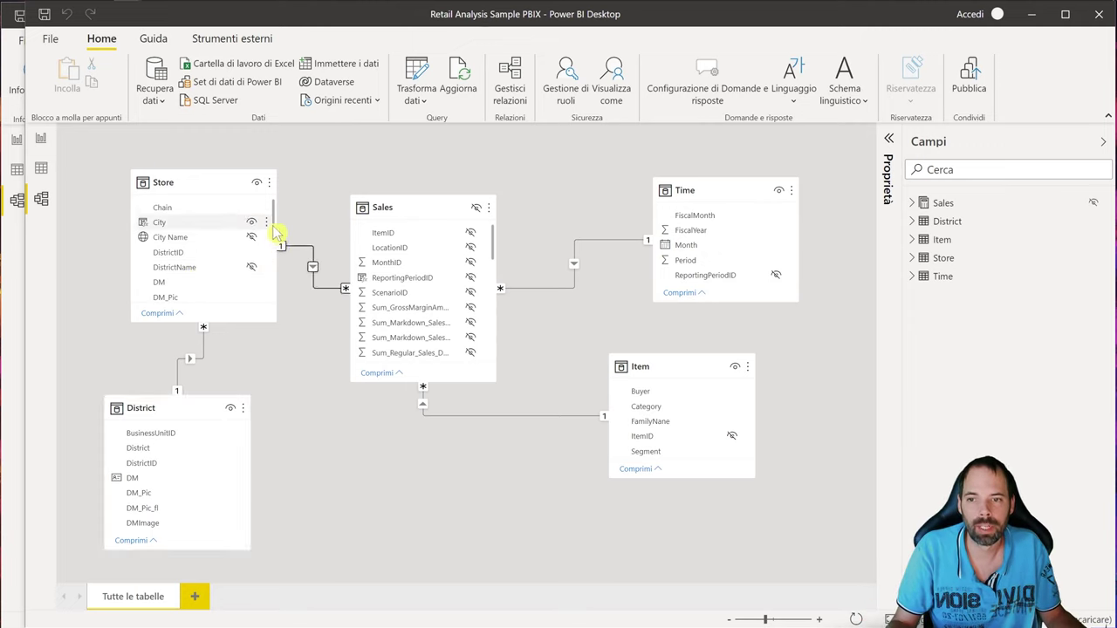
{"action": "scroll", "coordinate": [276, 237], "scroll_direction": "down", "scroll_amount": 2}
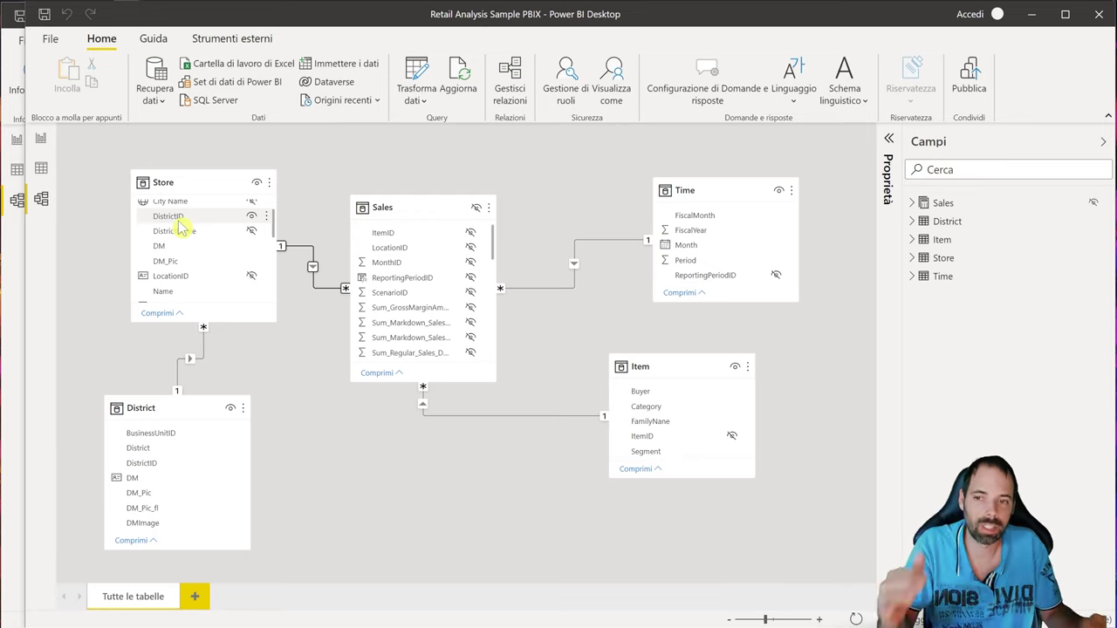
{"action": "left_click", "coordinate": [182, 181]}
{"action": "left_click", "coordinate": [163, 405]}
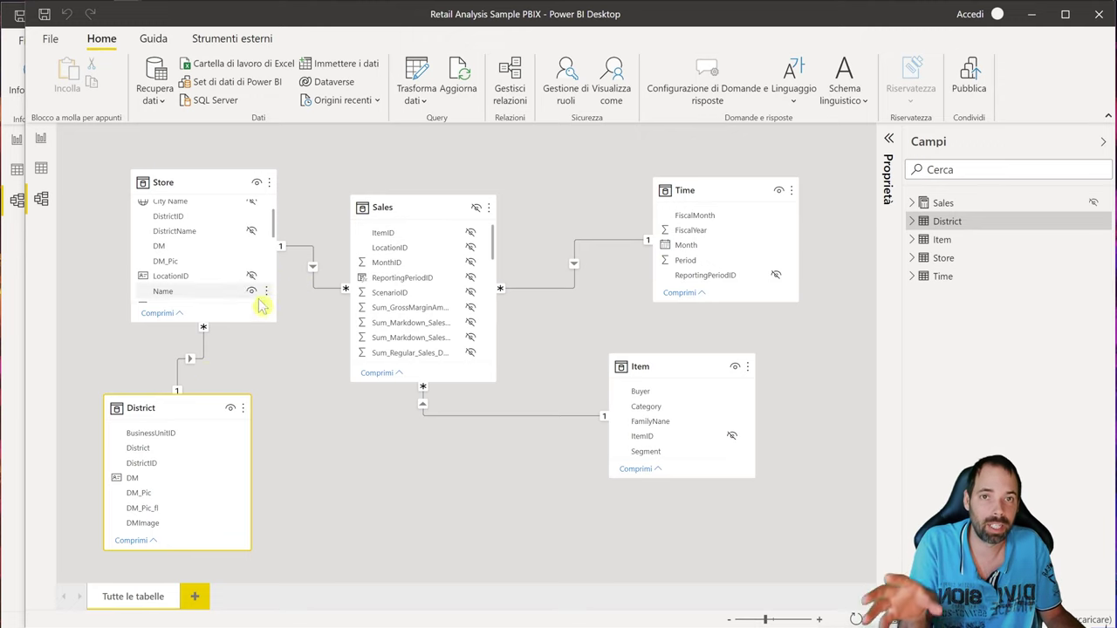
{"action": "left_click", "coordinate": [253, 369]}
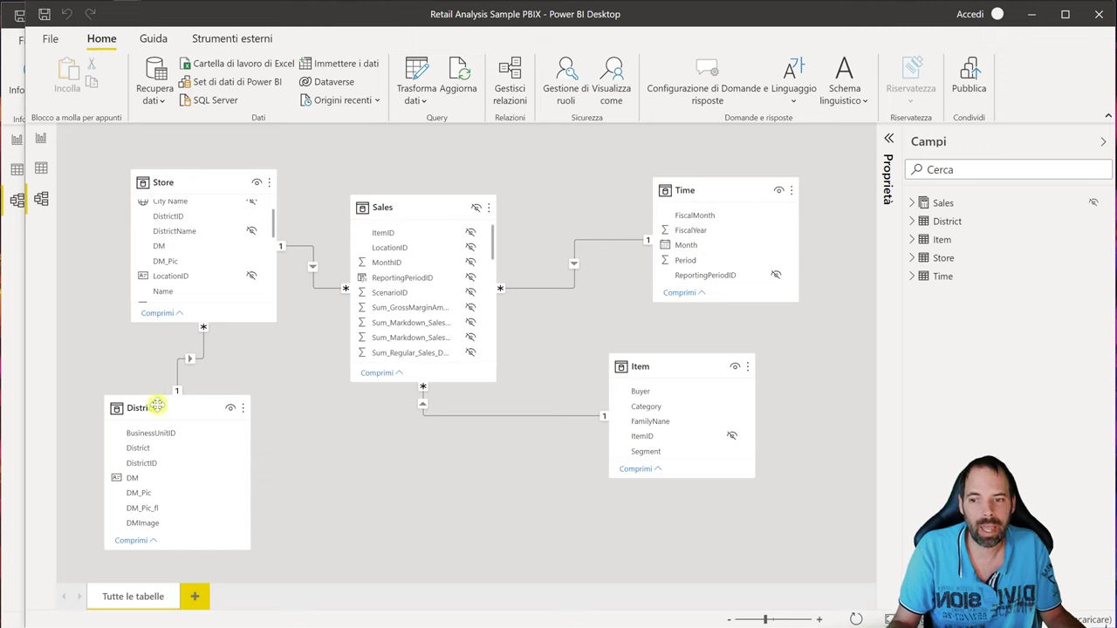
{"action": "mouse_move", "coordinate": [157, 405]}
{"action": "left_mouse_down"}
{"action": "mouse_move", "coordinate": [162, 393]}
{"action": "mouse_move", "coordinate": [158, 403]}
{"action": "left_mouse_up"}
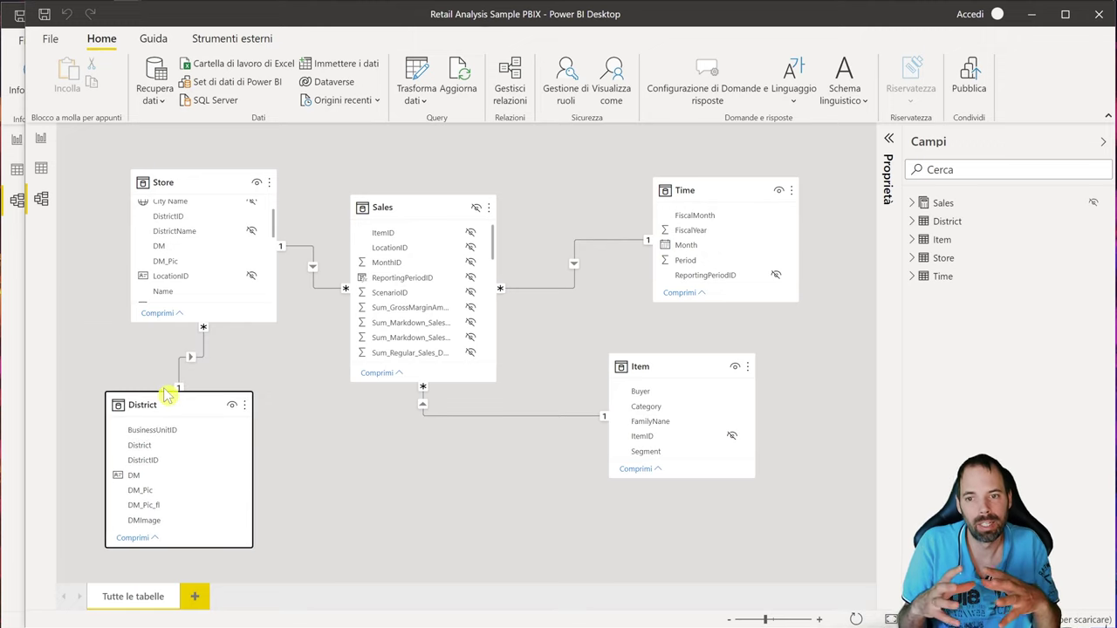
{"action": "left_click", "coordinate": [289, 415]}
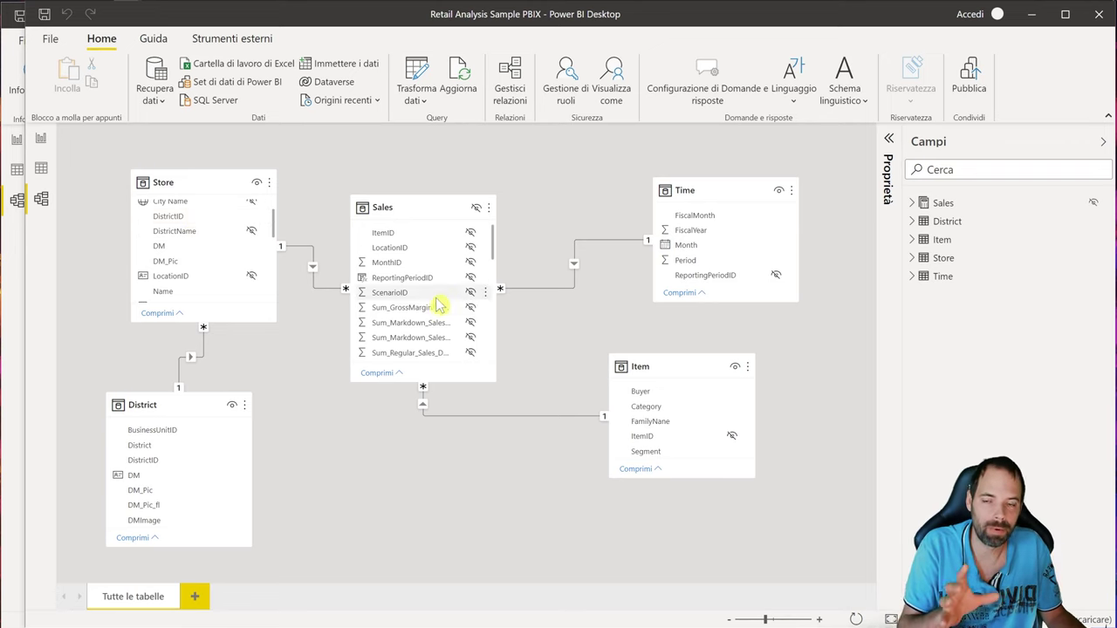
Step: Open the Store–Sales relationship, review its cardinality options, and close without changes
{"action": "double_click", "coordinate": [309, 278]}
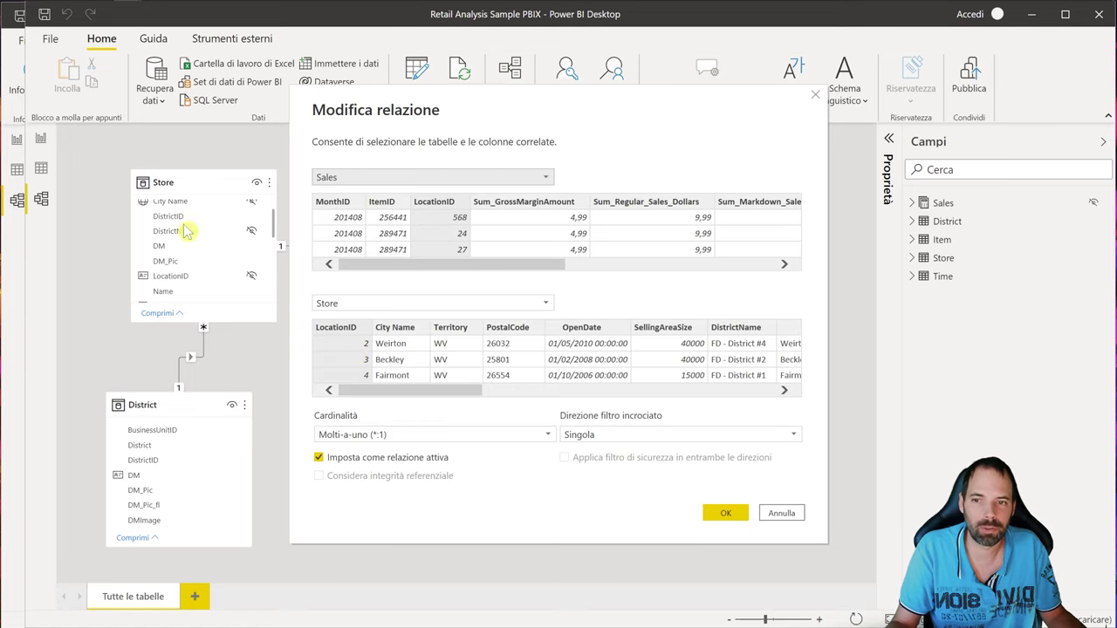
{"action": "left_click_drag", "start_coordinate": [468, 102], "coordinate": [602, 108]}
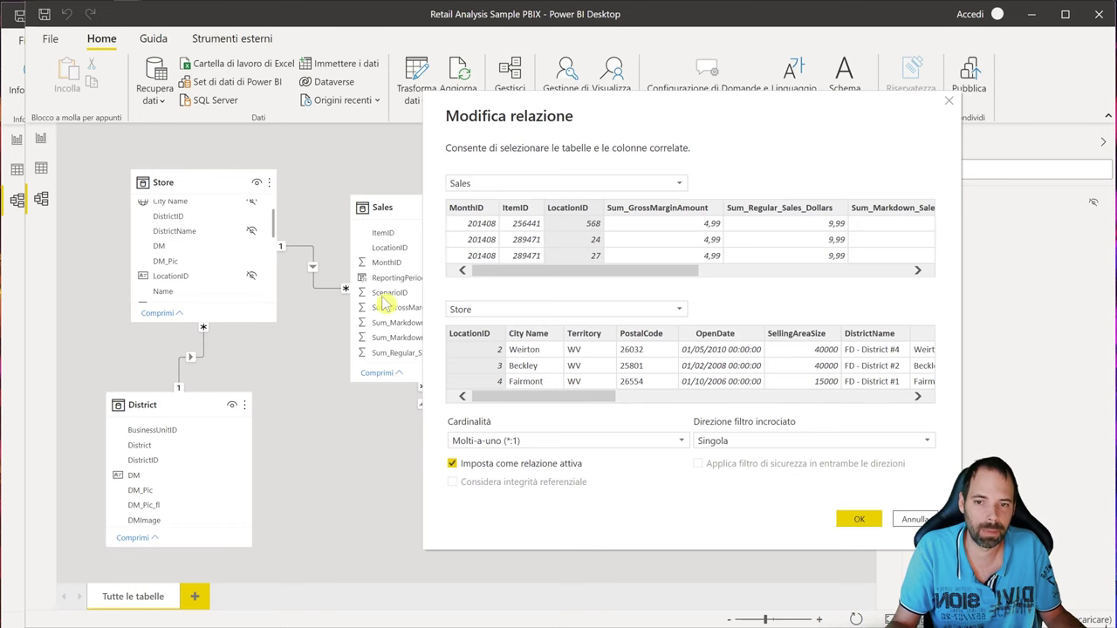
{"action": "left_click_drag", "start_coordinate": [648, 130], "coordinate": [508, 111]}
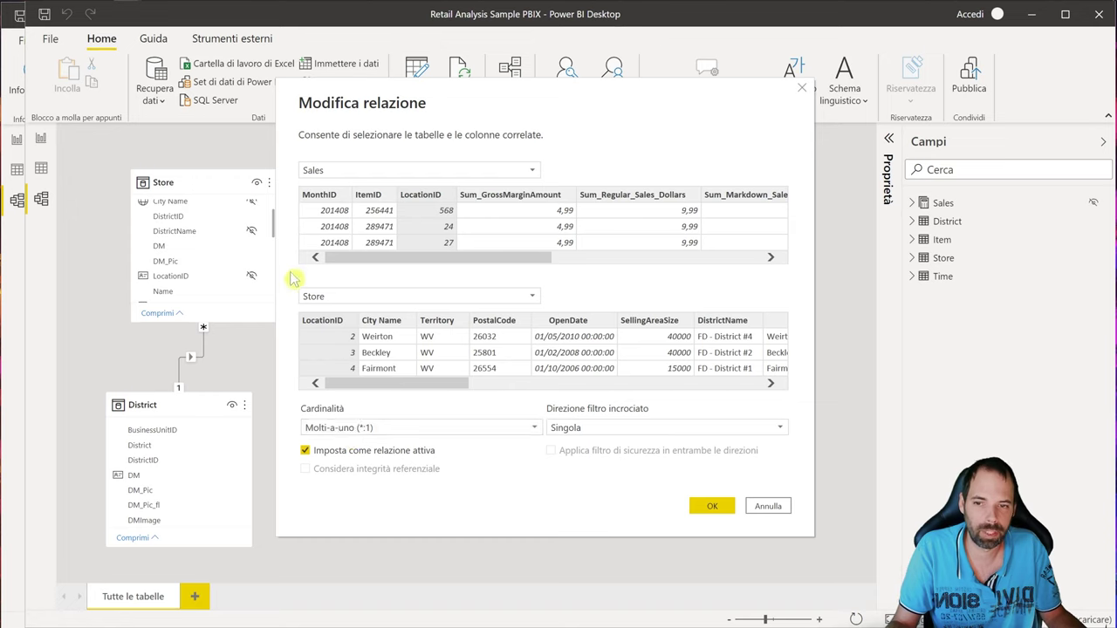
{"action": "left_click", "coordinate": [358, 428]}
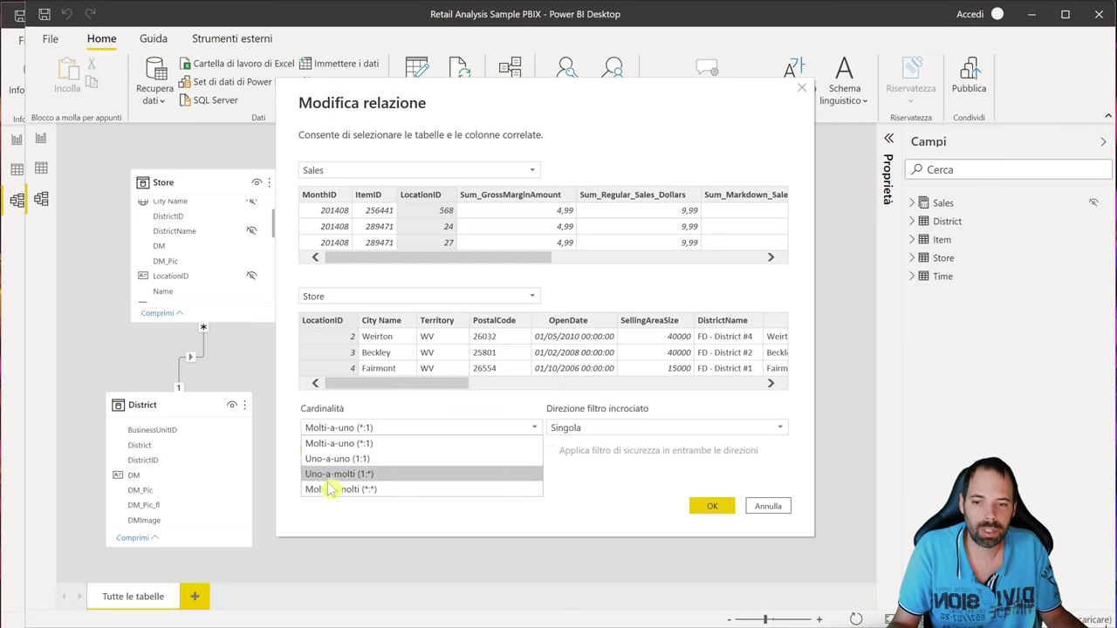
{"action": "left_click", "coordinate": [329, 516]}
{"action": "left_click", "coordinate": [768, 506]}
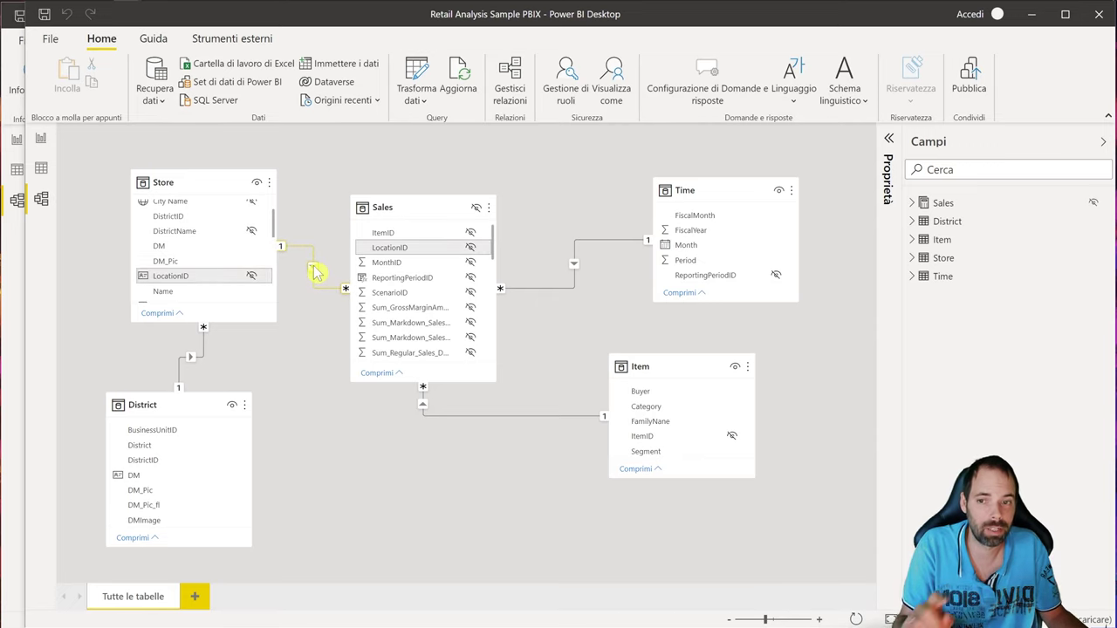
Step: Set the Store–Sales cross-filter direction to Both (Entrambi)
{"action": "double_click", "coordinate": [312, 292]}
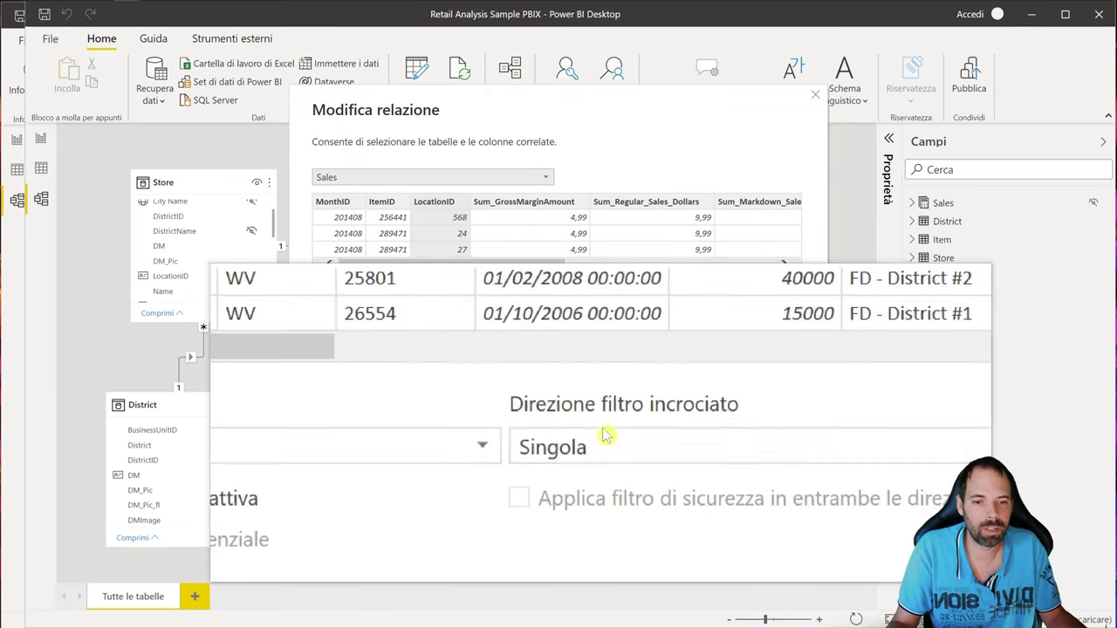
{"action": "left_click", "coordinate": [602, 432]}
{"action": "left_click", "coordinate": [606, 473]}
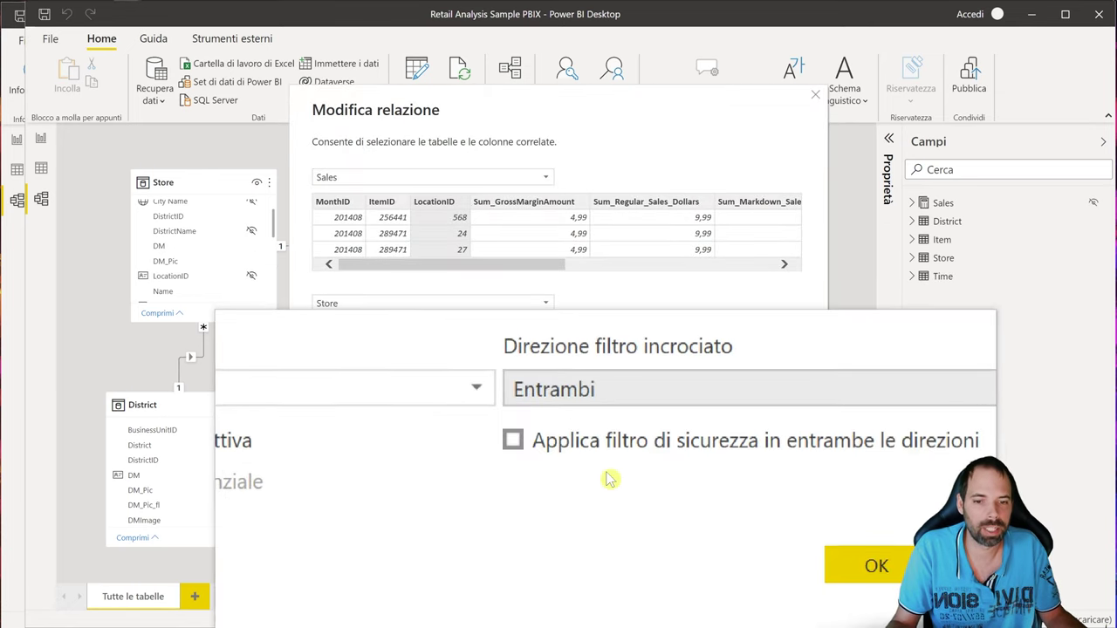
{"action": "left_click", "coordinate": [724, 514]}
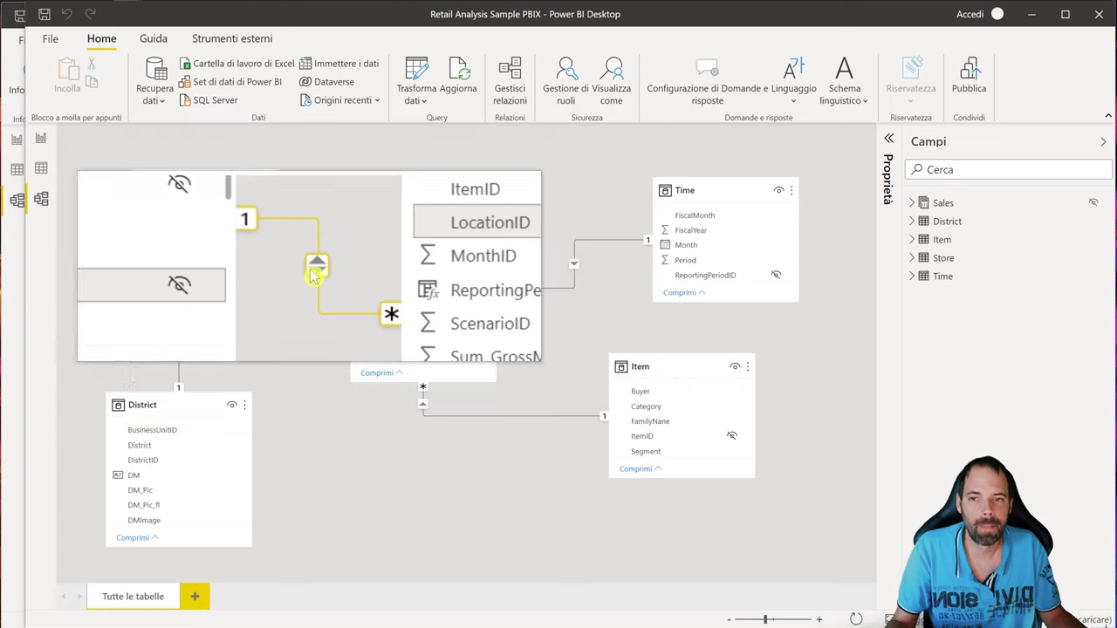
Step: Revert the Store–Sales cross-filter to Single (Singola) and move the Sales table slightly right
{"action": "double_click", "coordinate": [315, 276]}
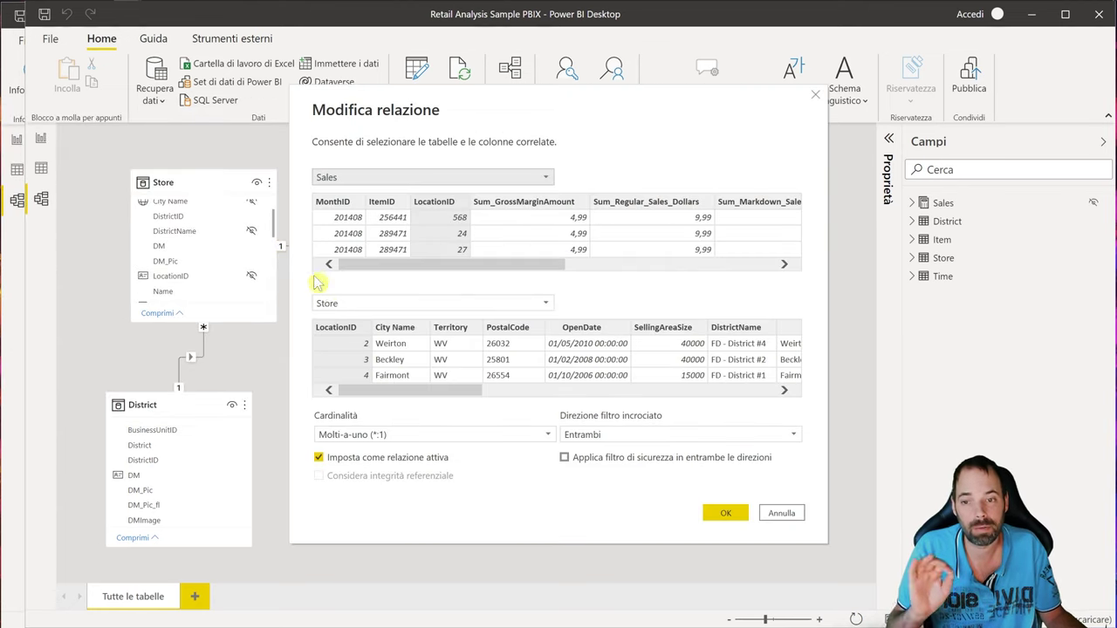
{"action": "left_click", "coordinate": [646, 435]}
{"action": "left_click", "coordinate": [640, 450]}
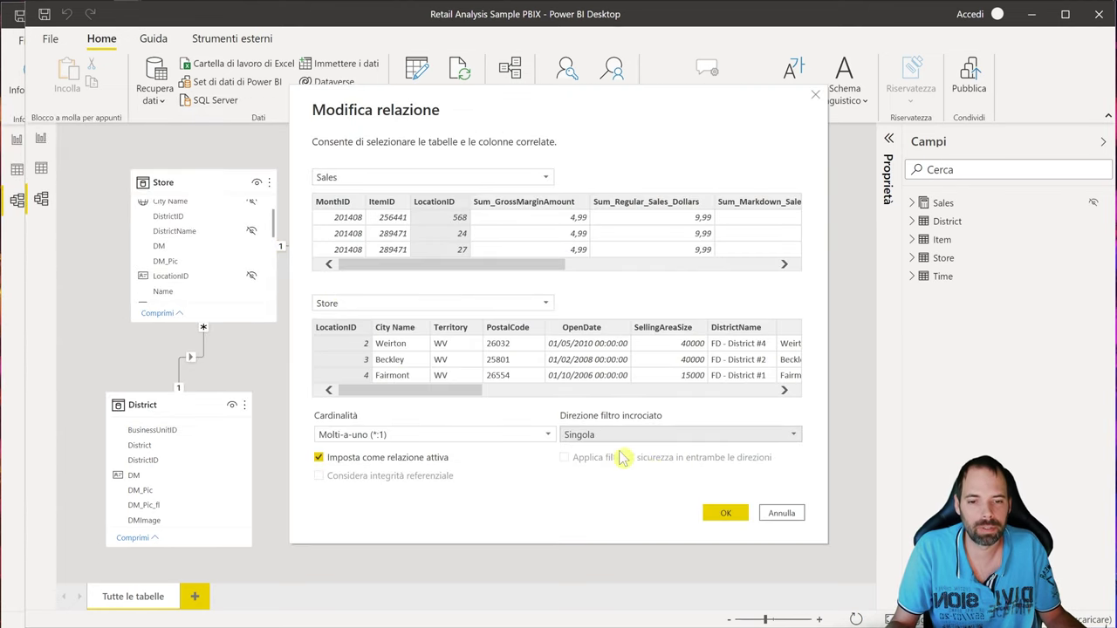
{"action": "left_click", "coordinate": [723, 513]}
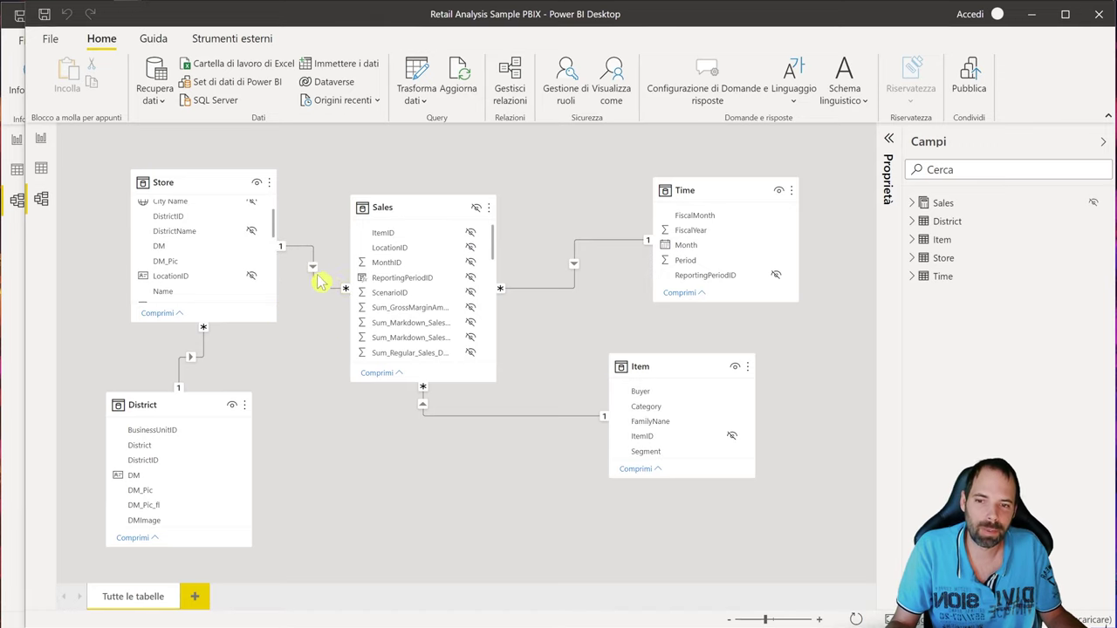
{"action": "mouse_move", "coordinate": [420, 207]}
{"action": "left_mouse_down"}
{"action": "mouse_move", "coordinate": [438, 197]}
{"action": "mouse_move", "coordinate": [431, 211]}
{"action": "left_mouse_up"}
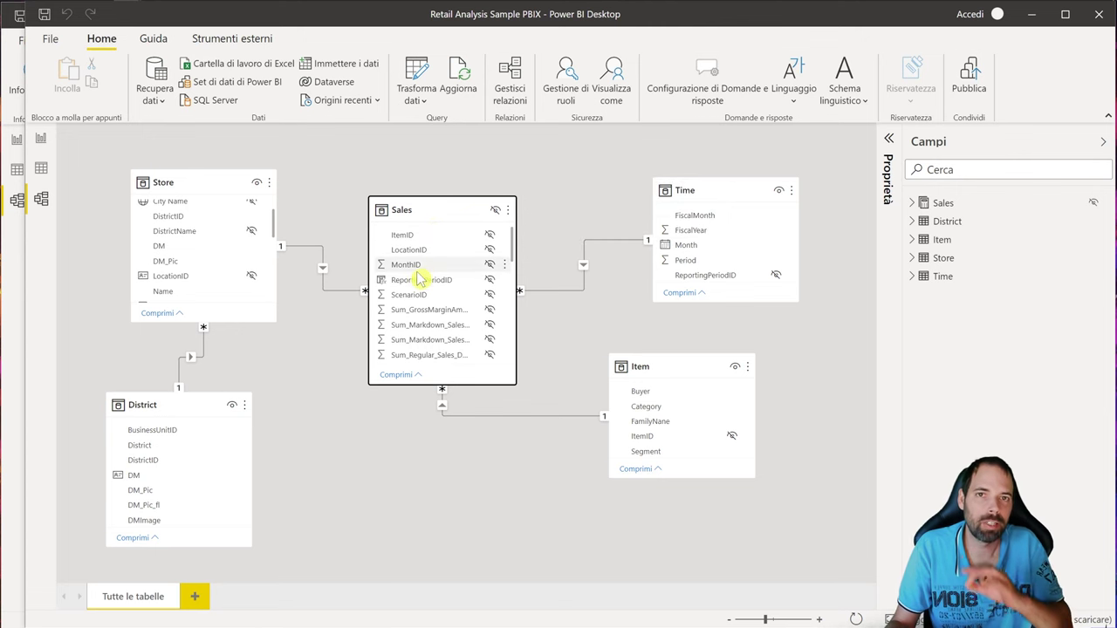
Step: Select the sales-per-store bar chart, collapse the Filters pane, then return to the model diagram
{"action": "left_click", "coordinate": [40, 138]}
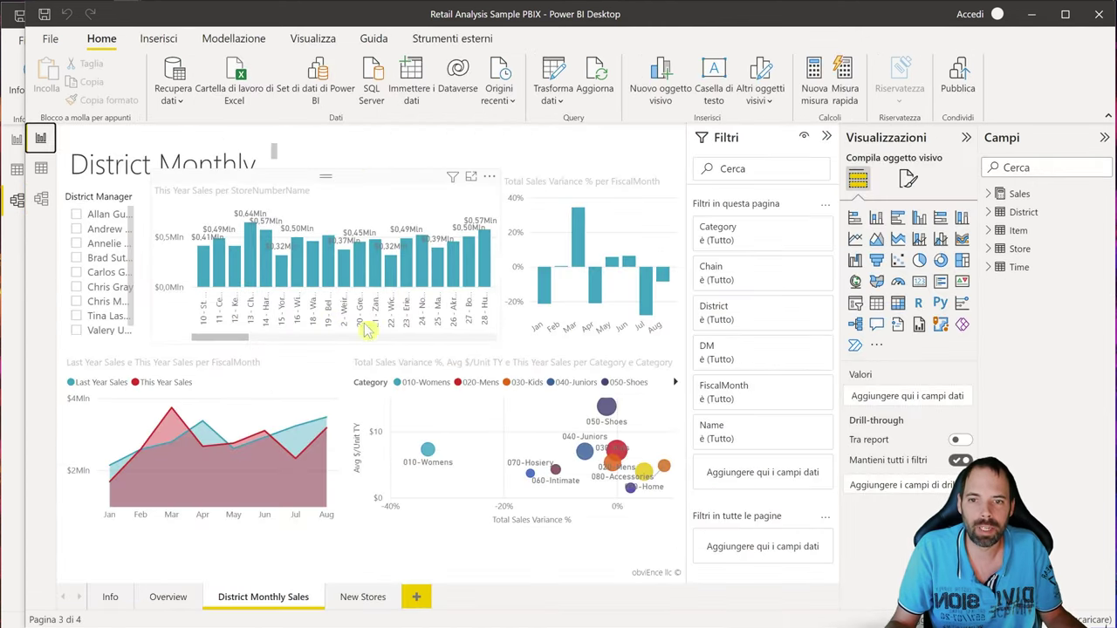
{"action": "left_click", "coordinate": [366, 190]}
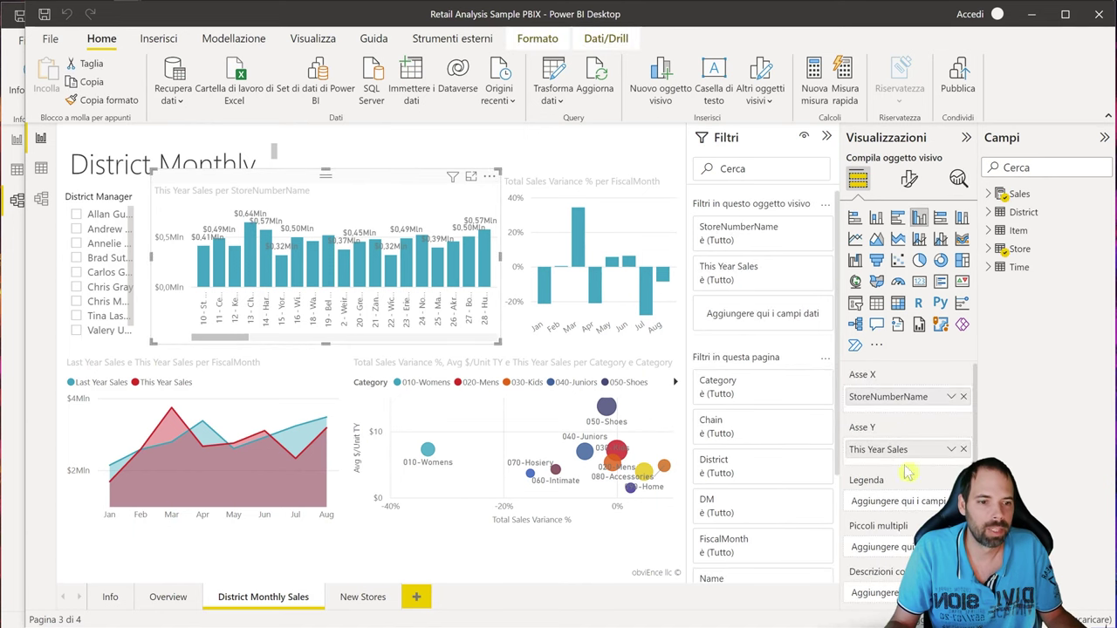
{"action": "left_click", "coordinate": [827, 137]}
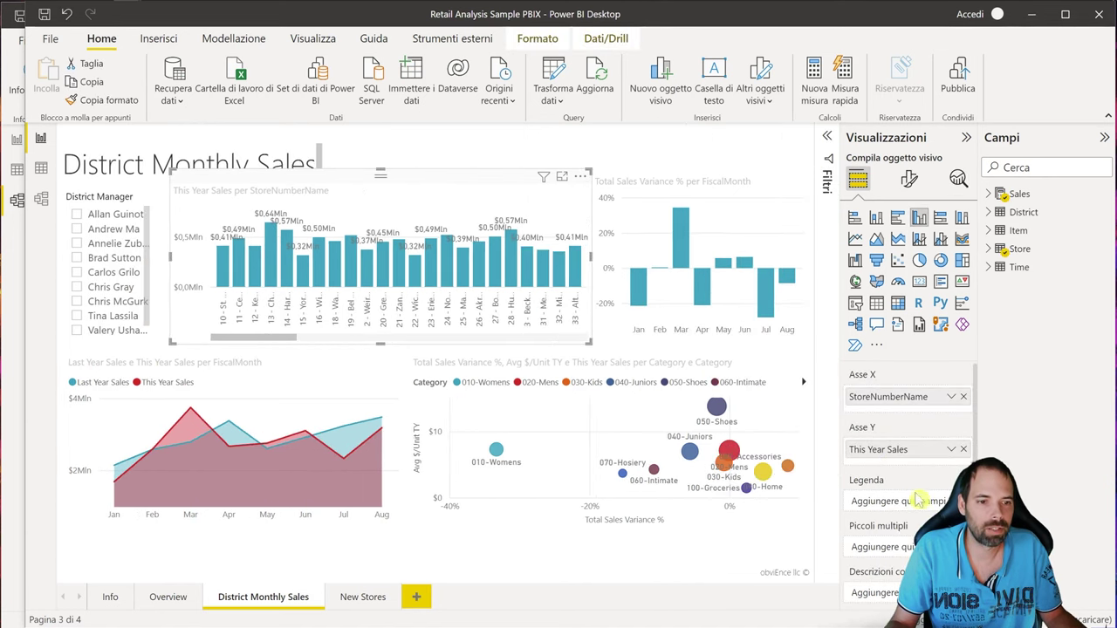
{"action": "scroll", "coordinate": [890, 476], "scroll_direction": "down", "scroll_amount": 3}
{"action": "scroll", "coordinate": [906, 478], "scroll_direction": "up", "scroll_amount": 3}
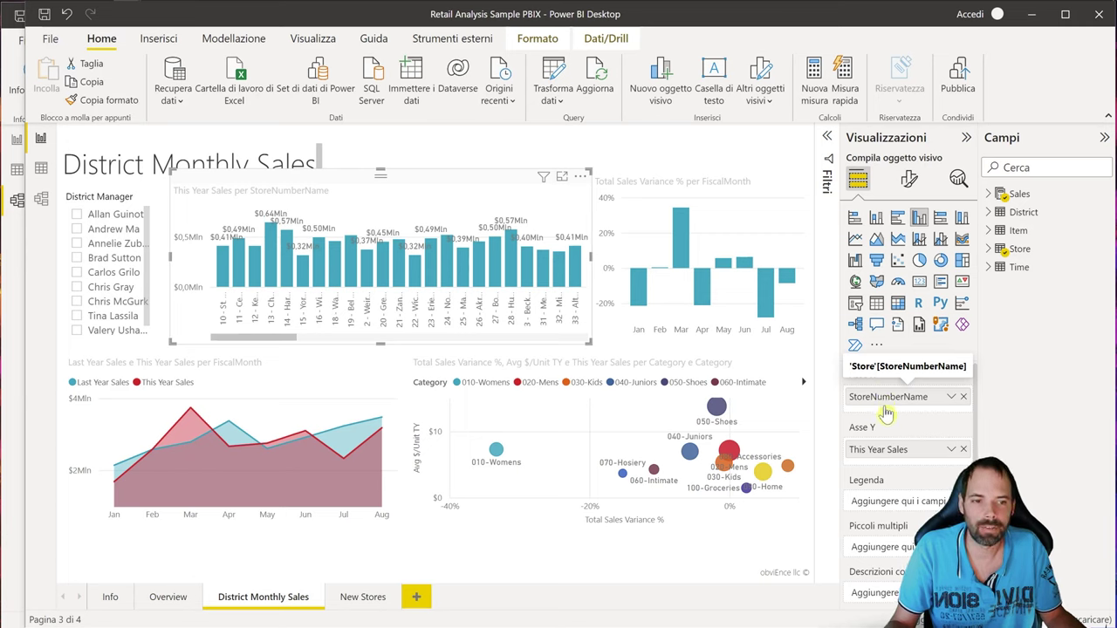
{"action": "left_click", "coordinate": [18, 199]}
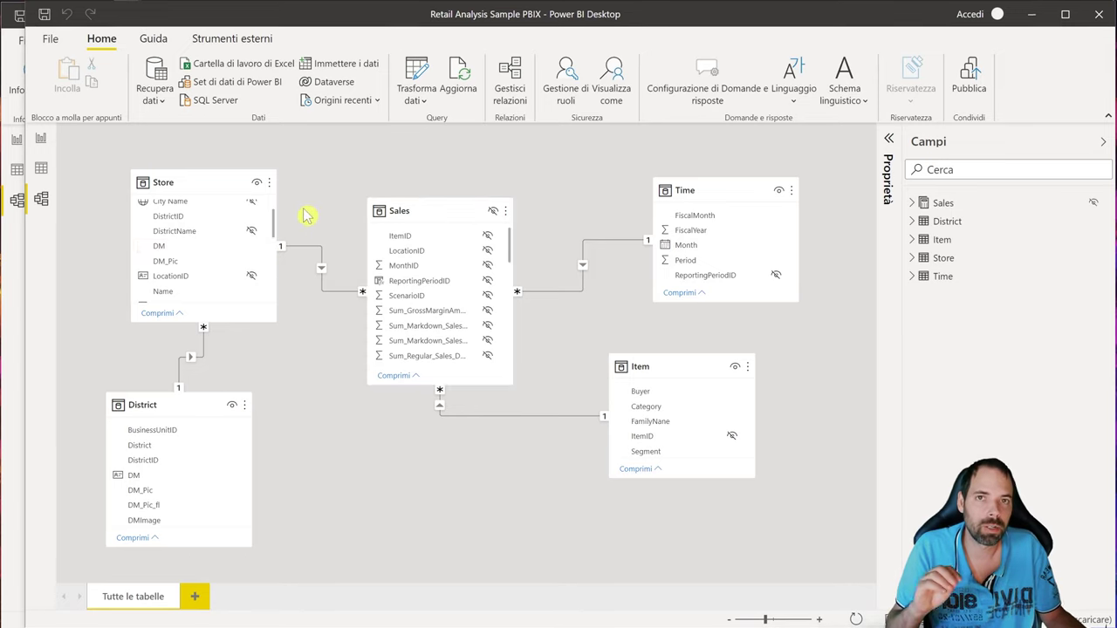
{"action": "left_click", "coordinate": [197, 185]}
{"action": "left_click", "coordinate": [702, 216]}
{"action": "left_click", "coordinate": [676, 367]}
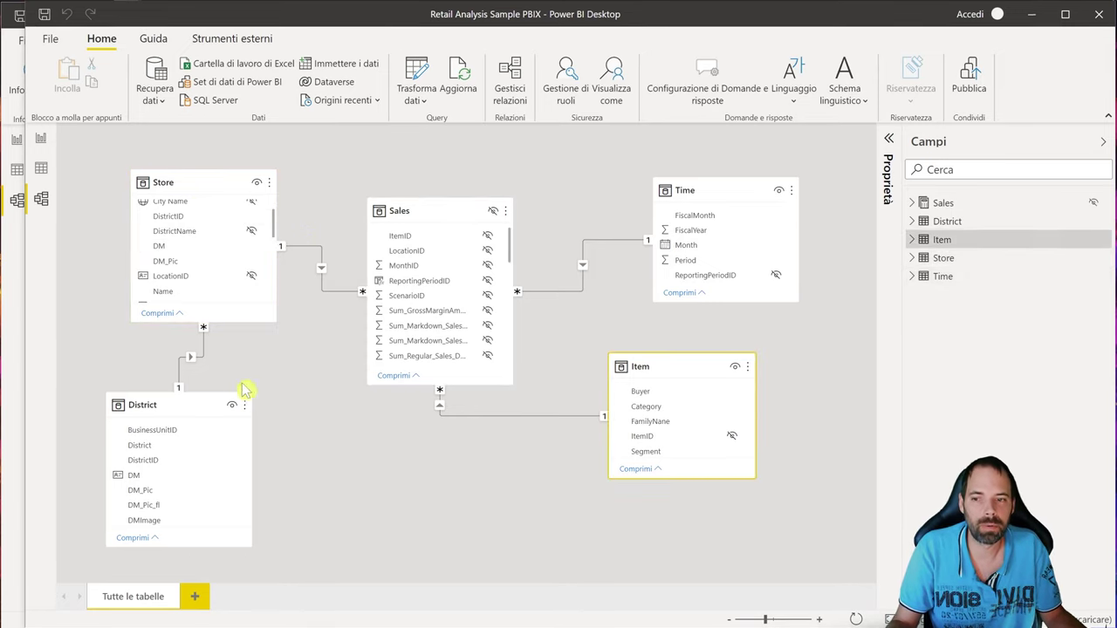
{"action": "left_click", "coordinate": [160, 403]}
{"action": "left_click", "coordinate": [314, 355]}
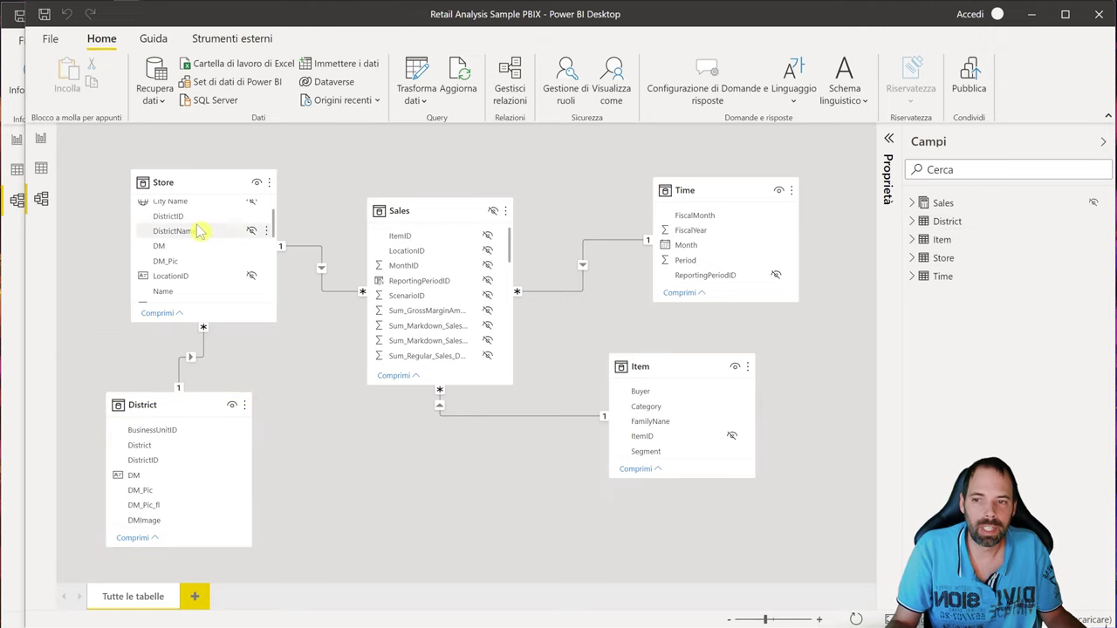
{"action": "scroll", "coordinate": [197, 253], "scroll_direction": "up", "scroll_amount": 1}
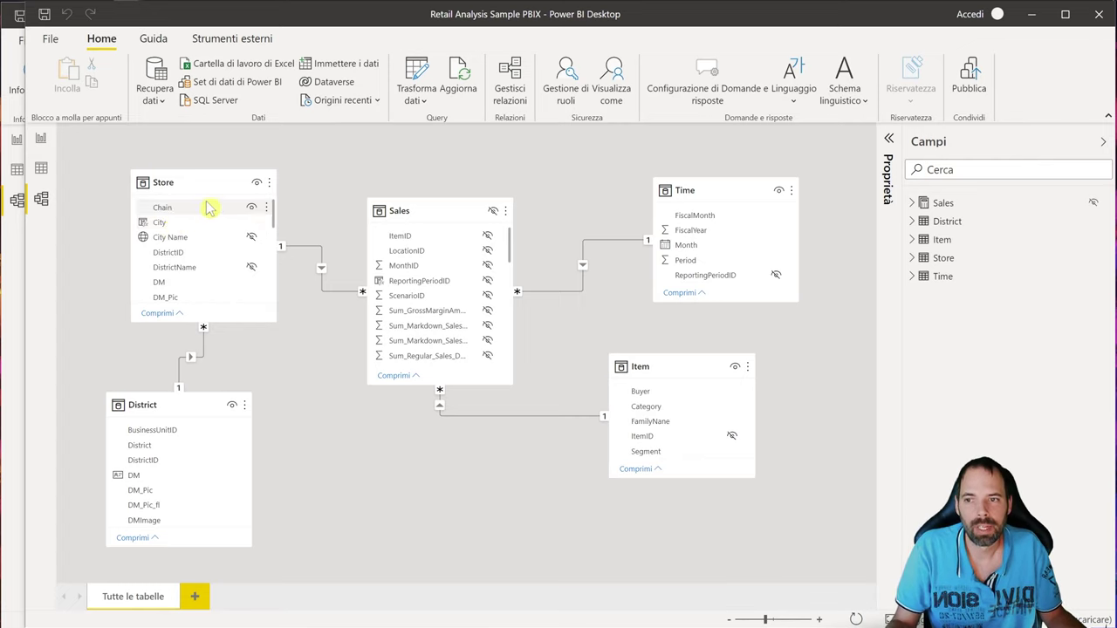
{"action": "left_click", "coordinate": [187, 179]}
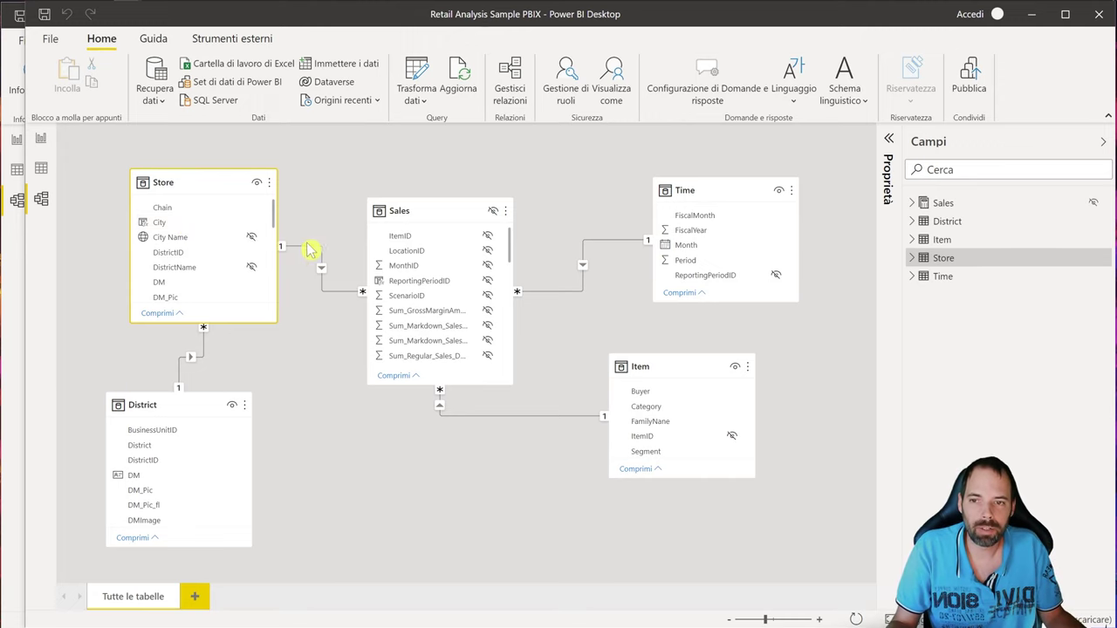
{"action": "mouse_move", "coordinate": [290, 251]}
{"action": "left_mouse_down"}
{"action": "mouse_move", "coordinate": [270, 232]}
{"action": "mouse_move", "coordinate": [274, 217]}
{"action": "mouse_move", "coordinate": [280, 244]}
{"action": "left_mouse_up"}
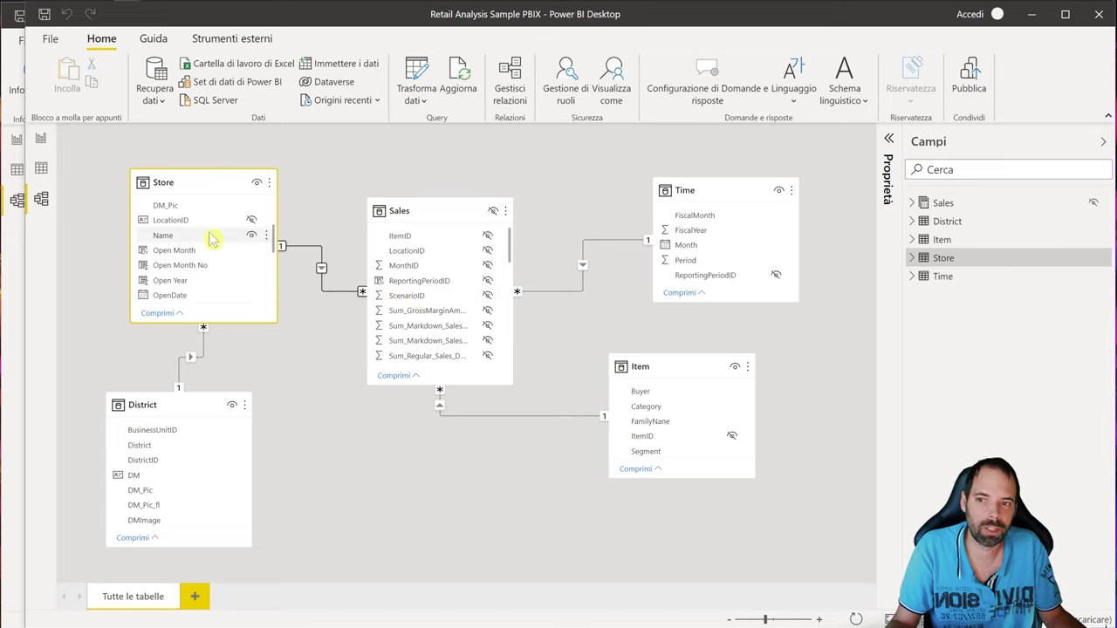
{"action": "left_click", "coordinate": [430, 218]}
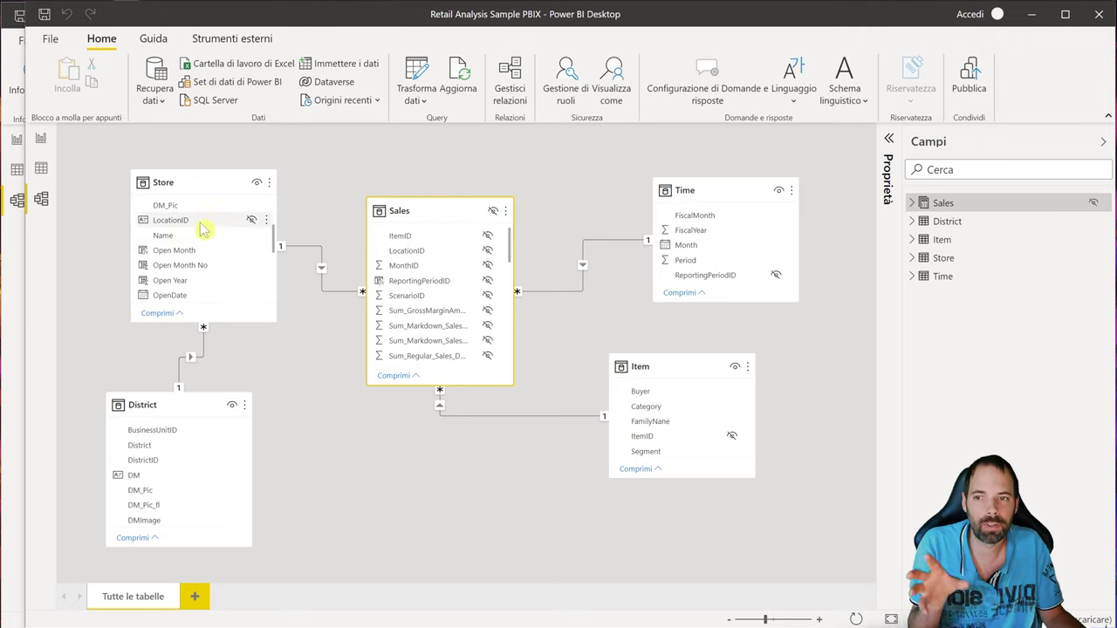
{"action": "scroll", "coordinate": [206, 238], "scroll_direction": "up", "scroll_amount": 1}
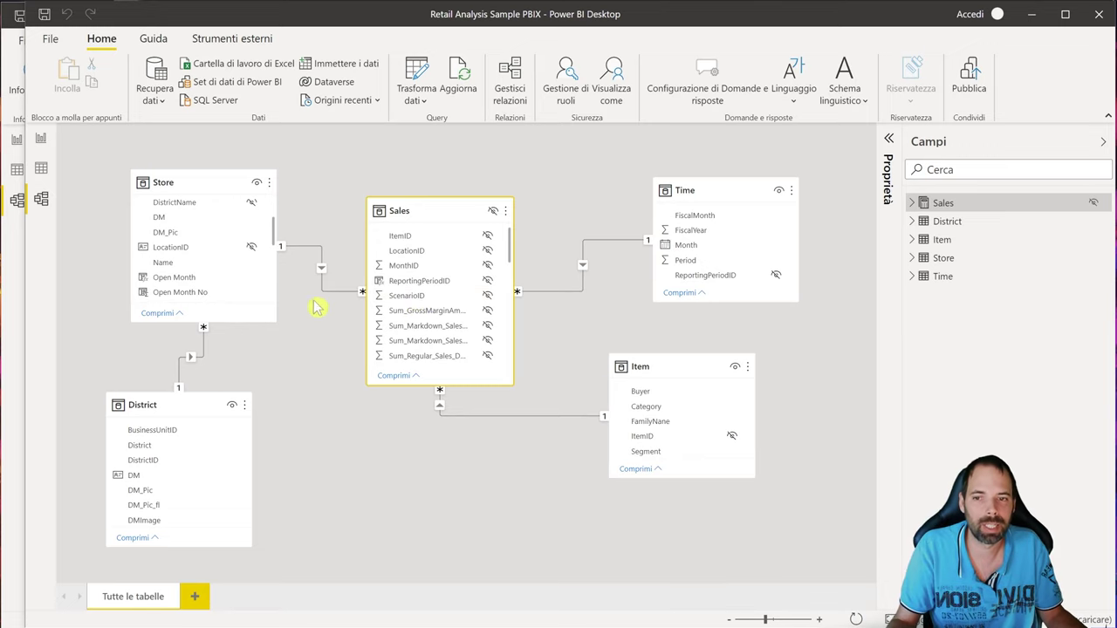
{"action": "left_click", "coordinate": [207, 179]}
{"action": "left_click", "coordinate": [428, 210]}
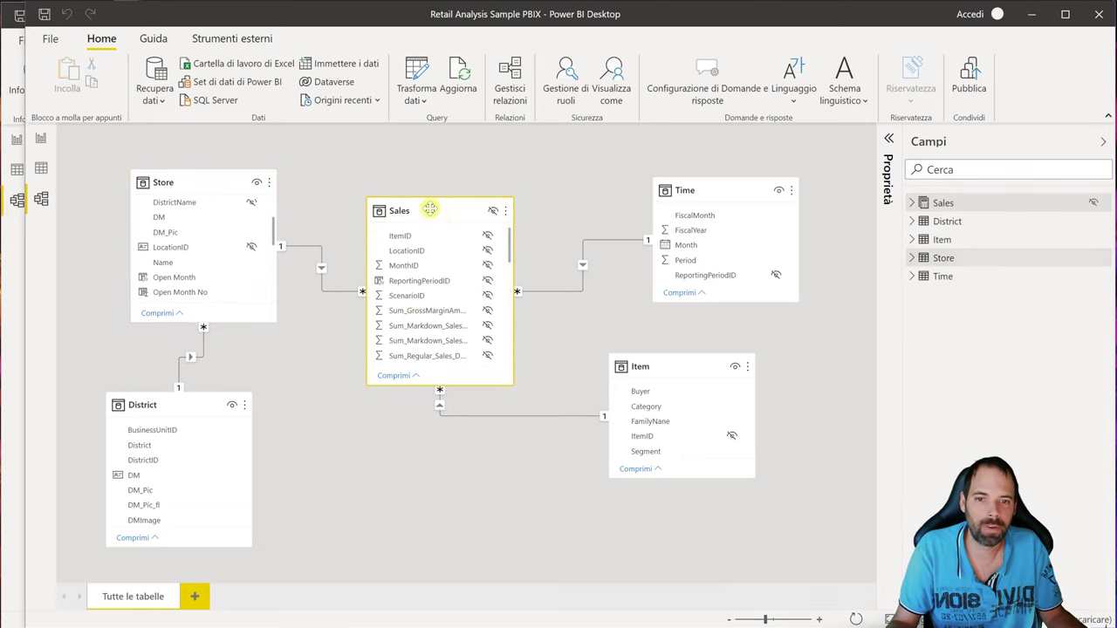
{"action": "left_click", "coordinate": [171, 404]}
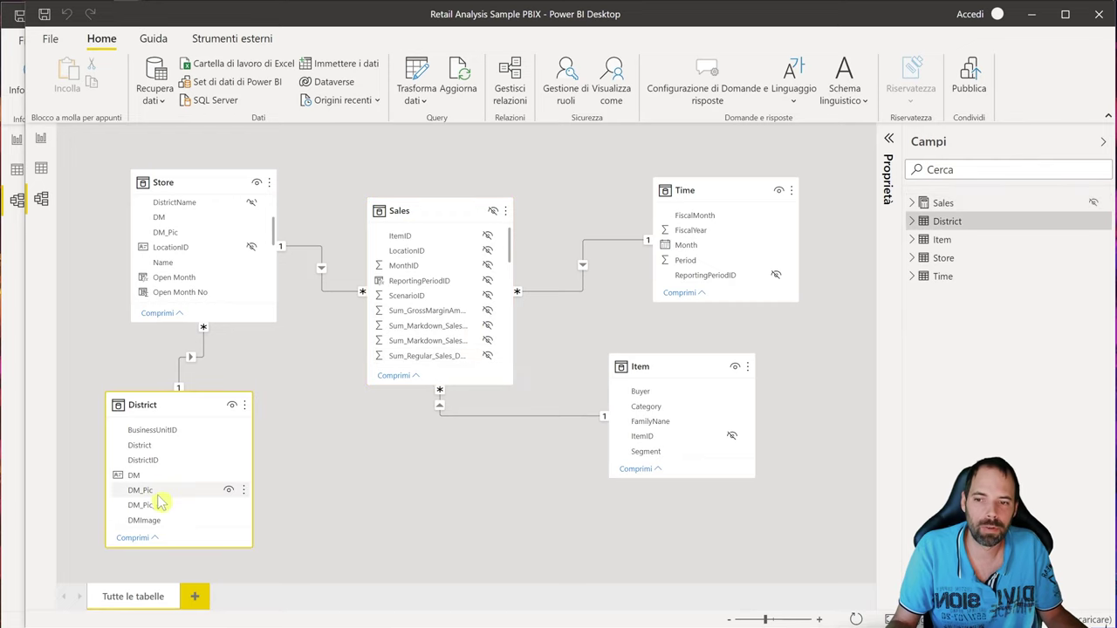
{"action": "left_click", "coordinate": [678, 359]}
{"action": "left_click", "coordinate": [728, 190]}
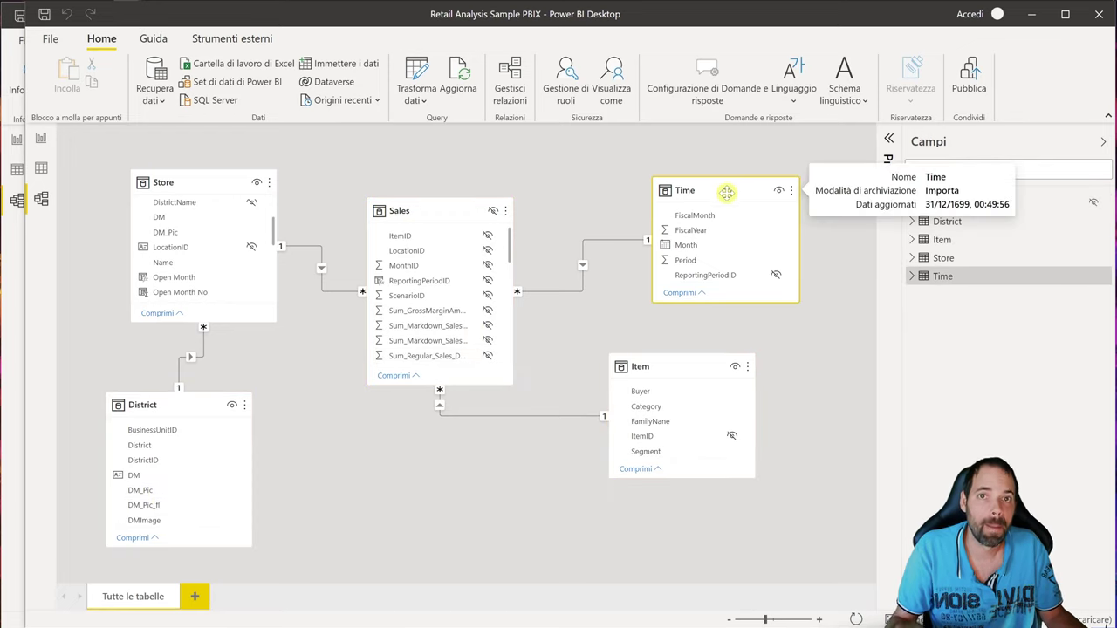
{"action": "left_click", "coordinate": [299, 357]}
{"action": "left_click", "coordinate": [188, 182]}
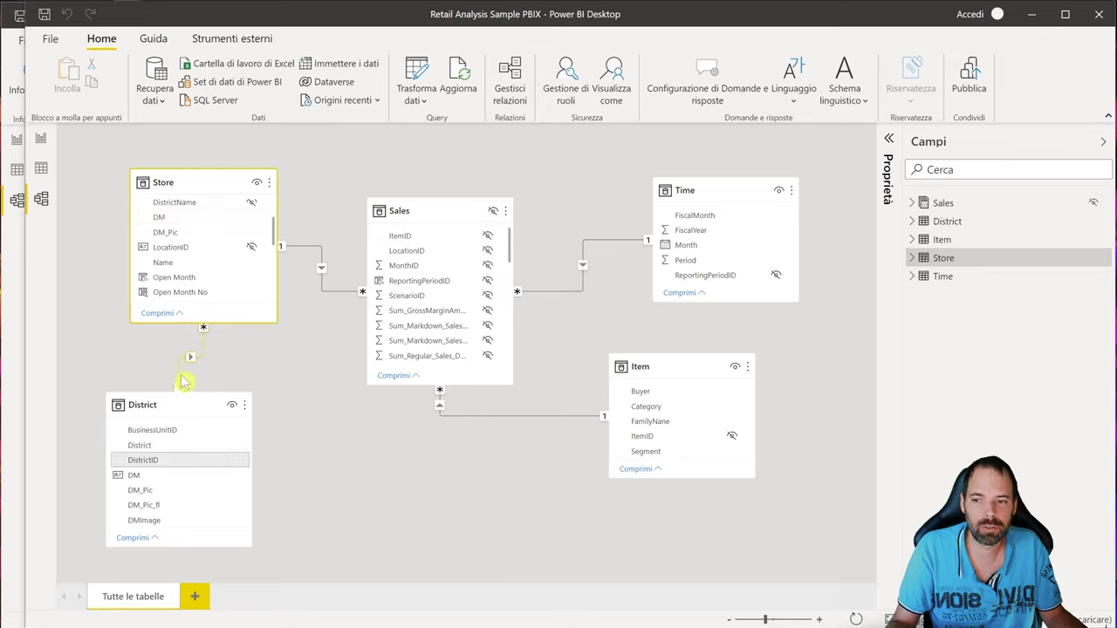
Step: Settle District beneath Store, then select Sales, Store and their LocationID relationship
{"action": "left_click_drag", "start_coordinate": [160, 406], "coordinate": [174, 395]}
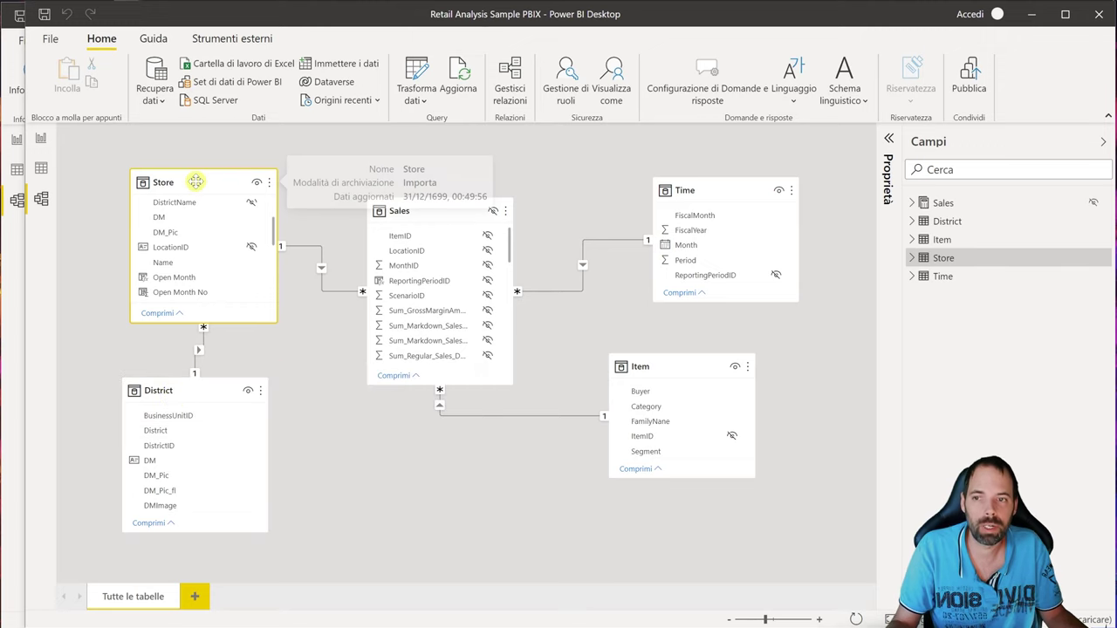
{"action": "left_click_drag", "start_coordinate": [169, 393], "coordinate": [166, 403]}
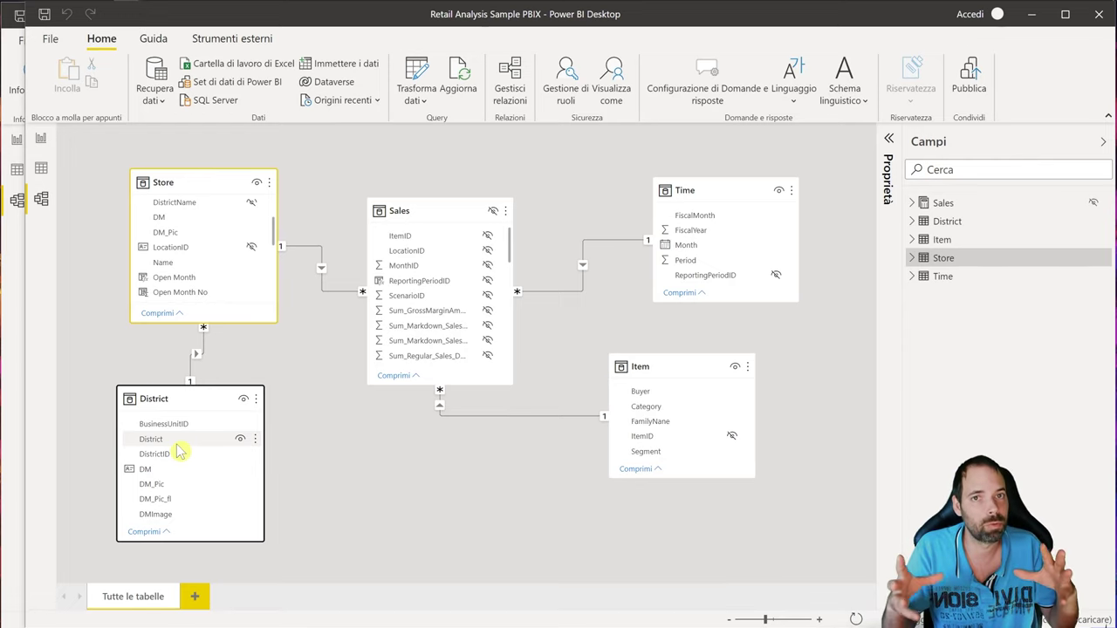
{"action": "left_click", "coordinate": [419, 212]}
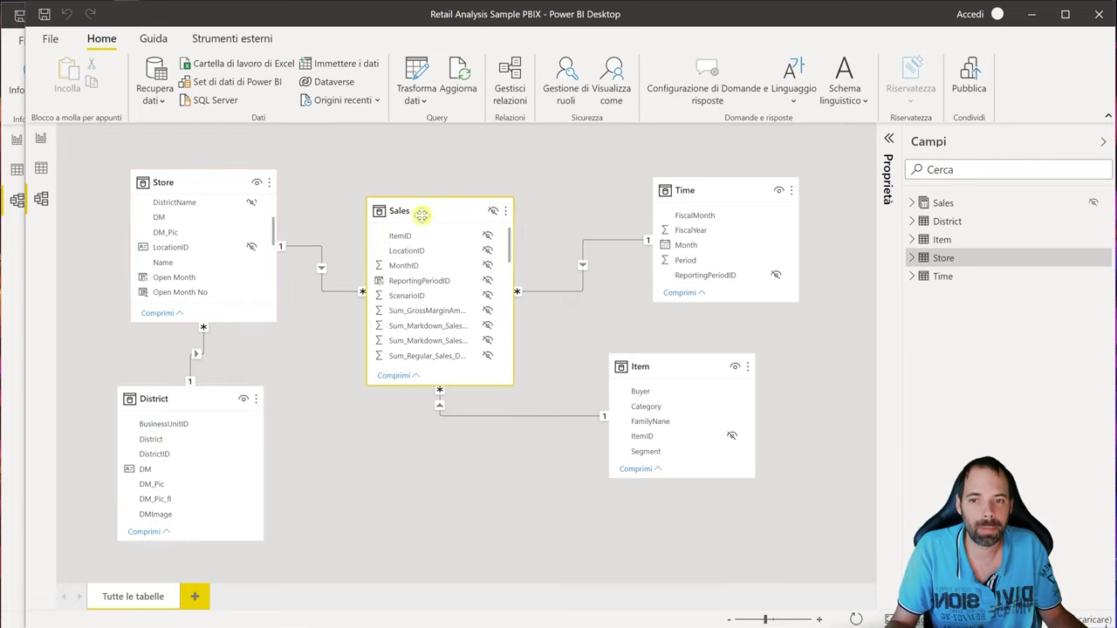
{"action": "left_click", "coordinate": [195, 181]}
{"action": "left_click", "coordinate": [415, 206]}
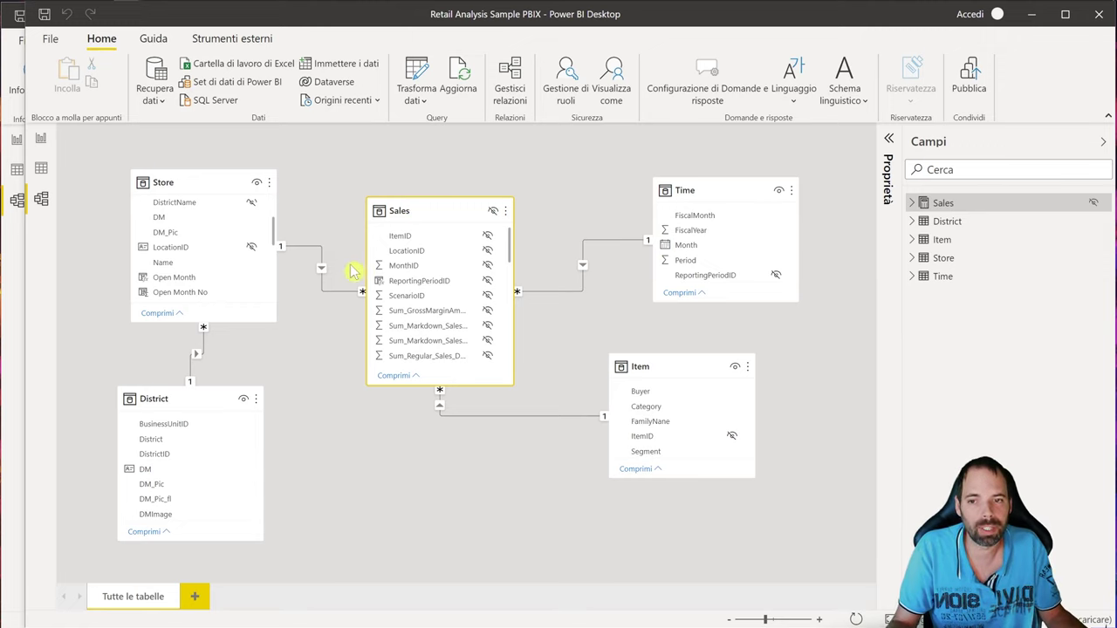
{"action": "left_click", "coordinate": [334, 293]}
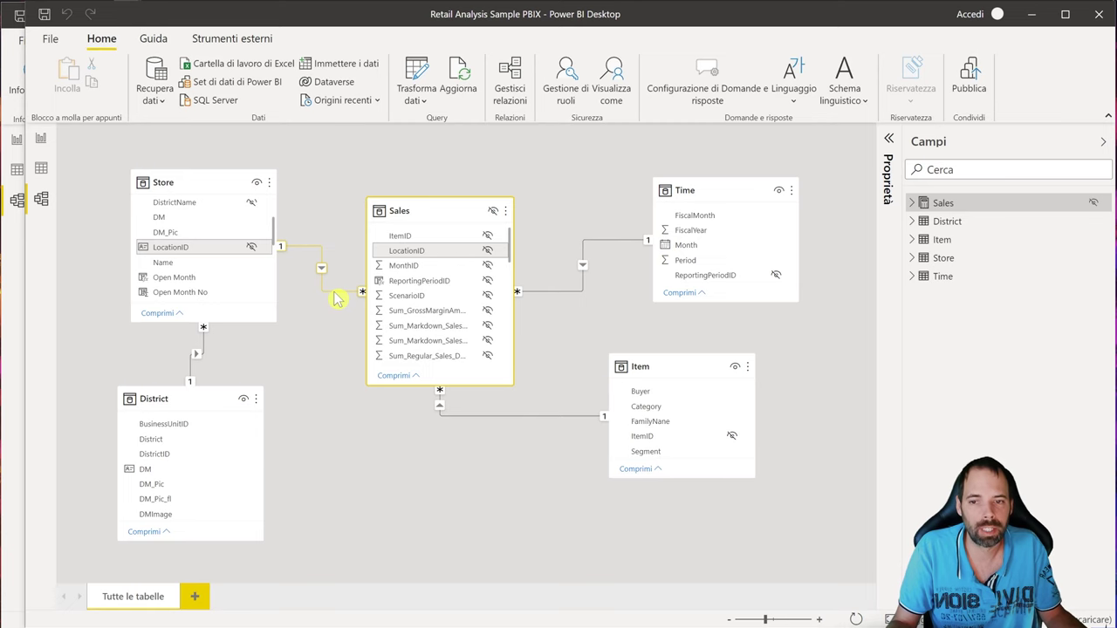
Step: Set the Store–District relationship's cross-filter direction to Entrambi (both), then select District's DistrictID
{"action": "double_click", "coordinate": [203, 353]}
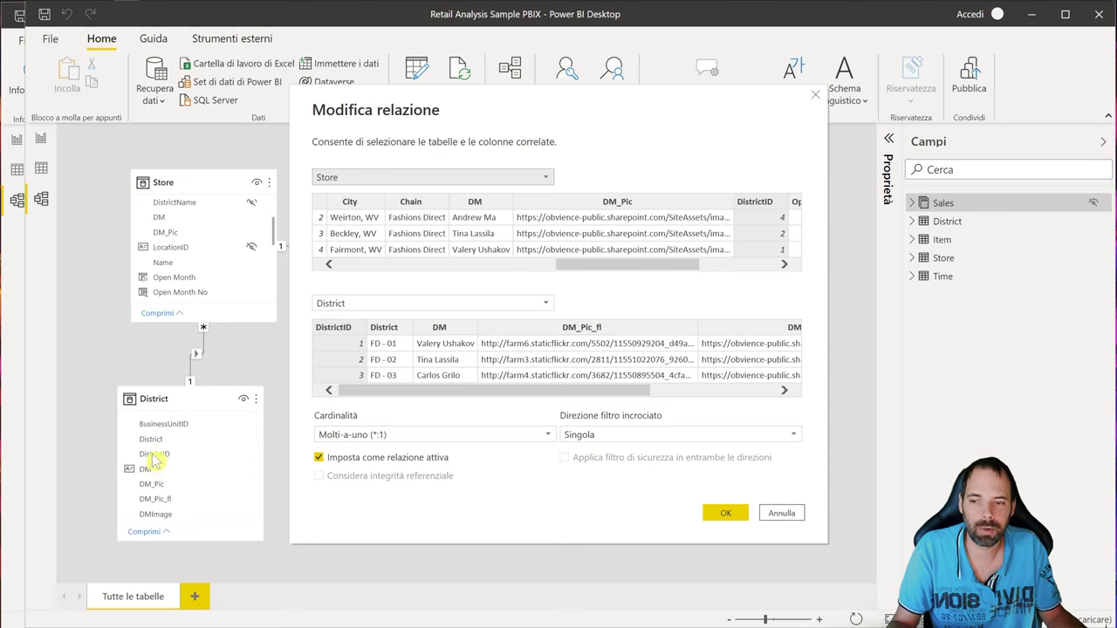
{"action": "left_click", "coordinate": [590, 437]}
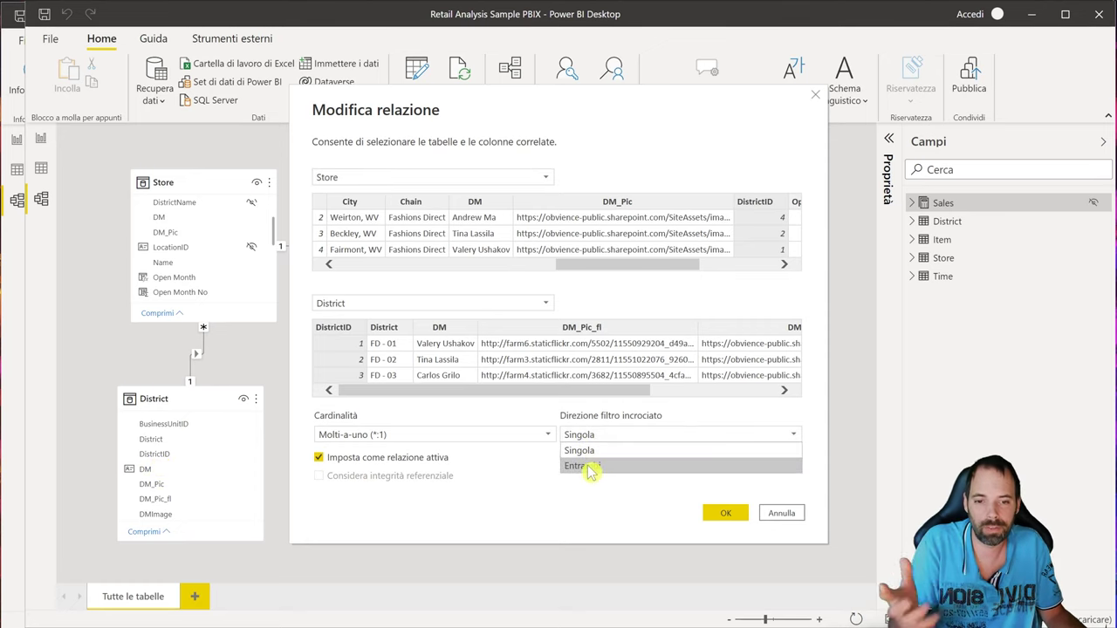
{"action": "left_click", "coordinate": [589, 466]}
{"action": "left_click", "coordinate": [725, 513]}
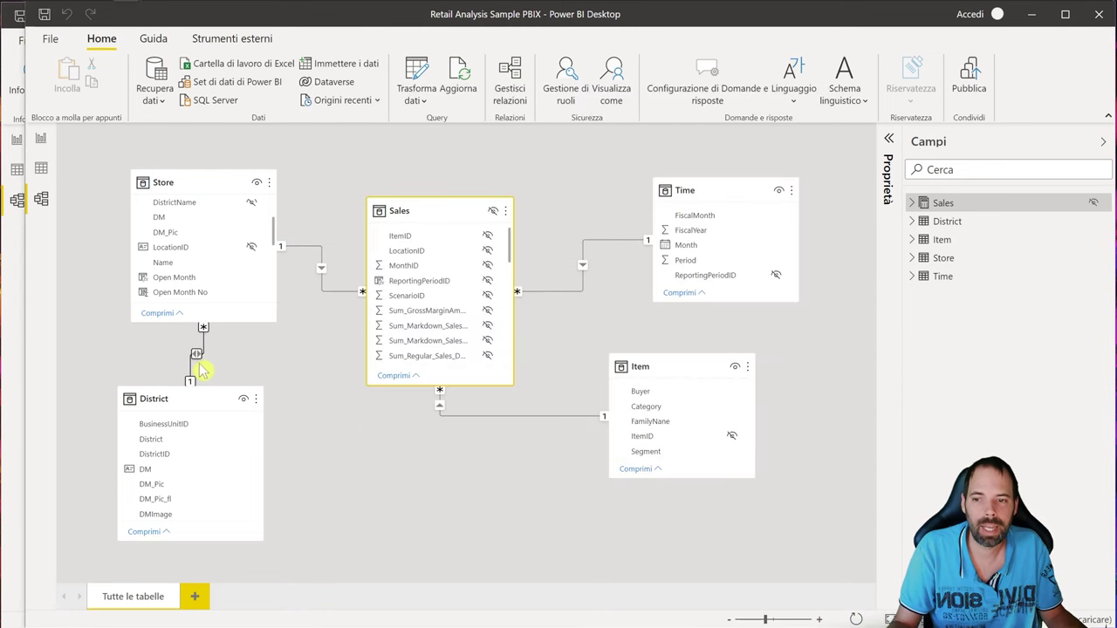
{"action": "left_click", "coordinate": [287, 364]}
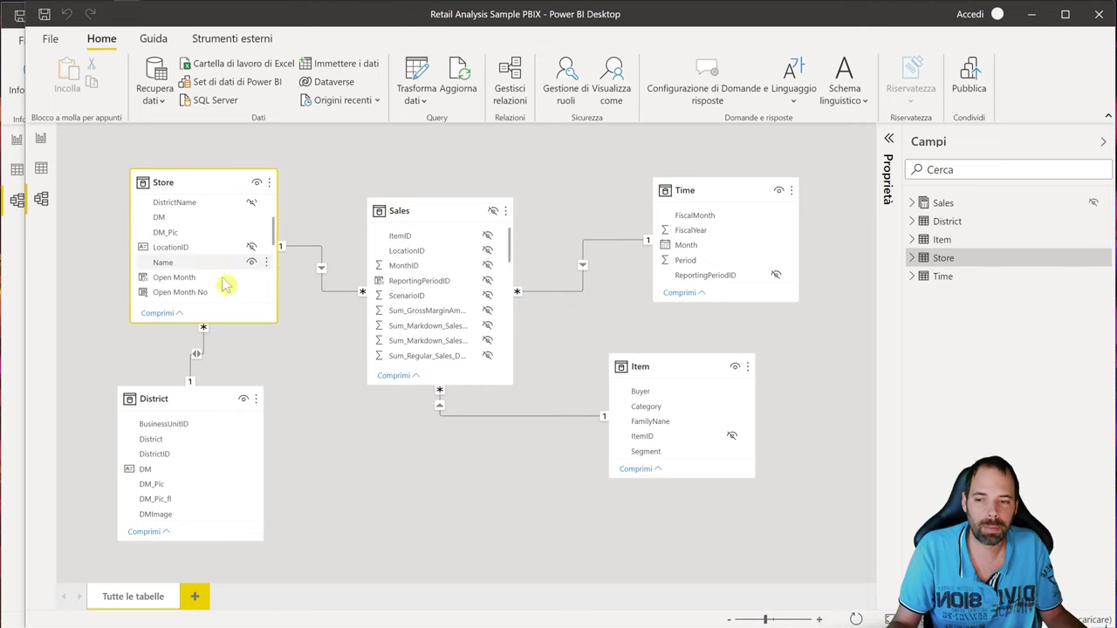
{"action": "left_click", "coordinate": [175, 455]}
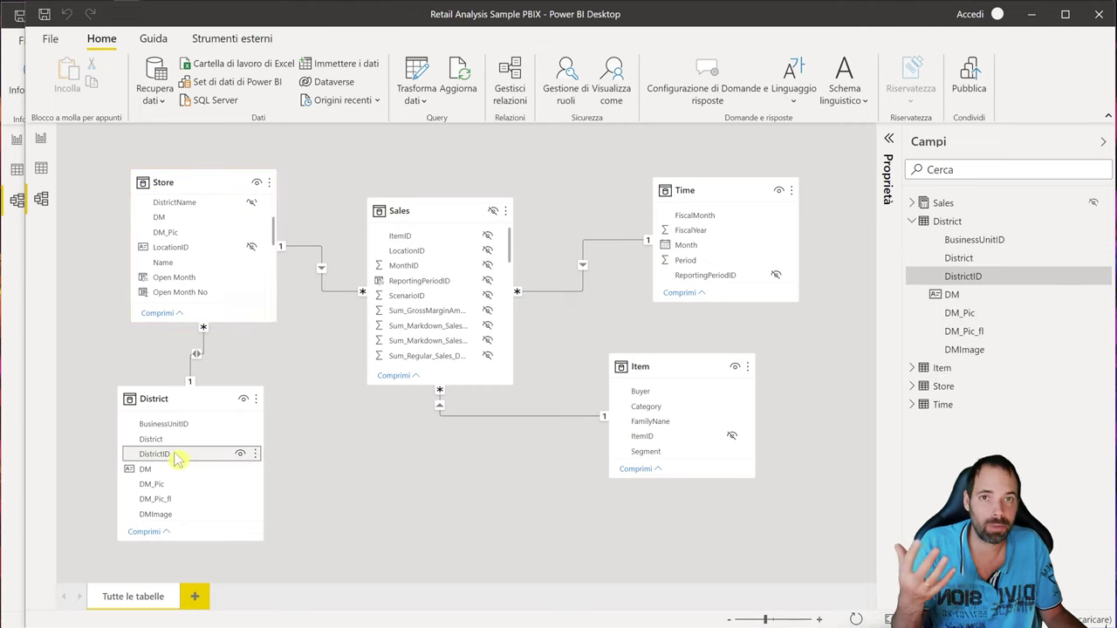
{"action": "left_click", "coordinate": [301, 449]}
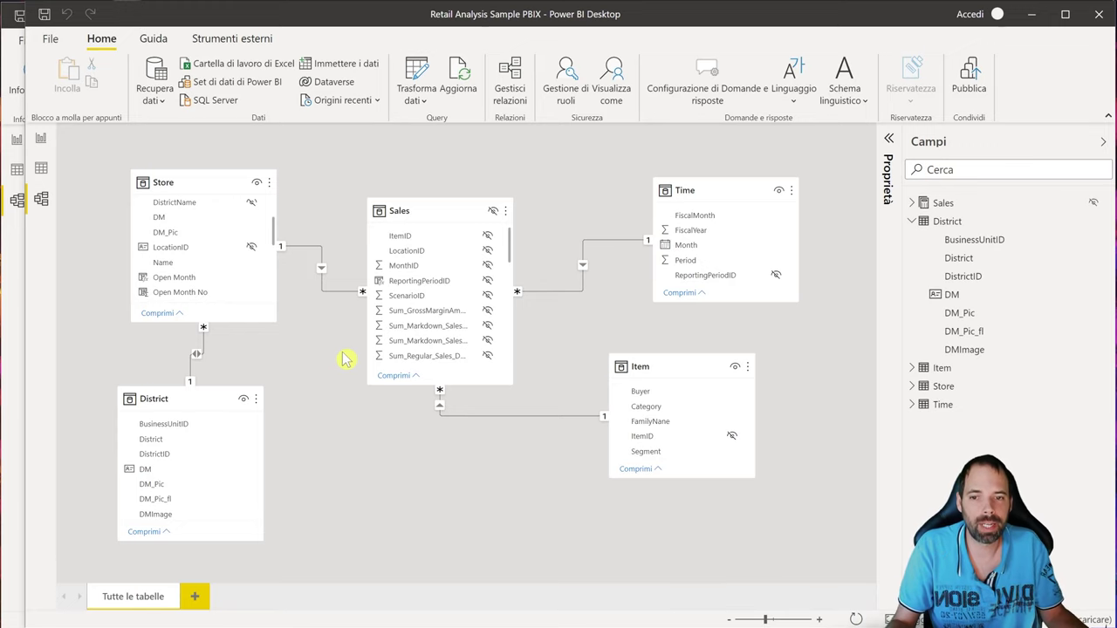
{"action": "left_click", "coordinate": [195, 184]}
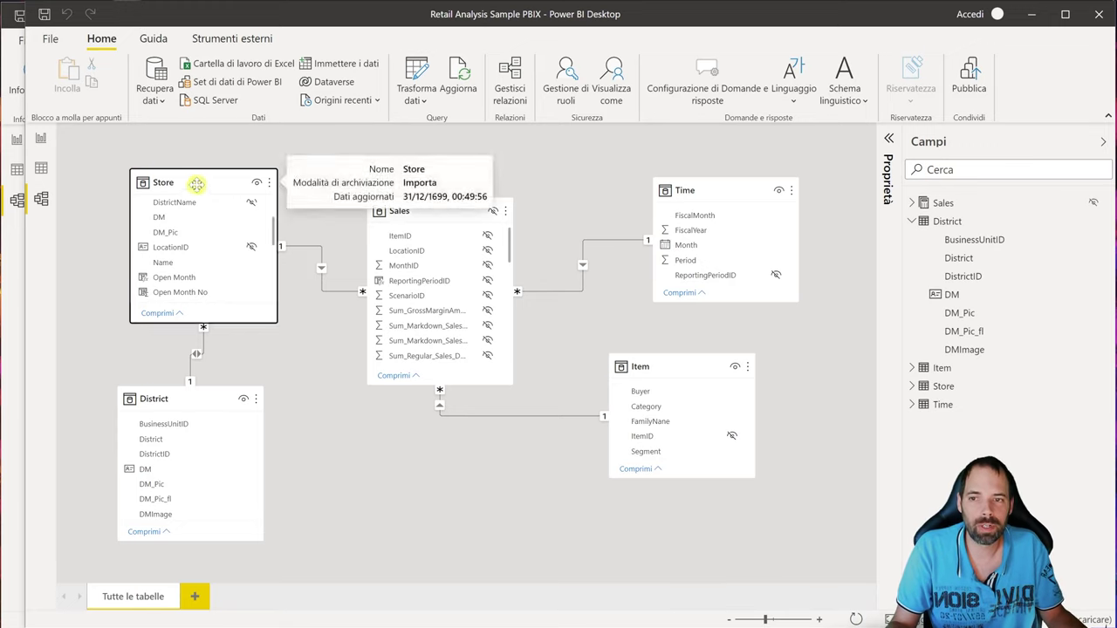
{"action": "left_click", "coordinate": [447, 212]}
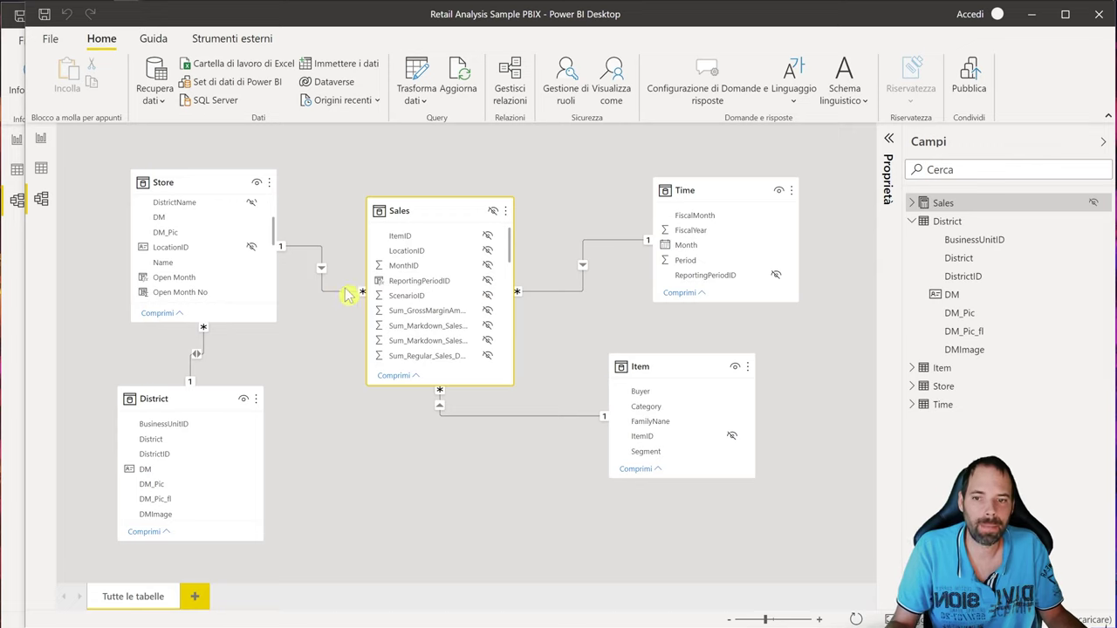
{"action": "left_click", "coordinate": [198, 184]}
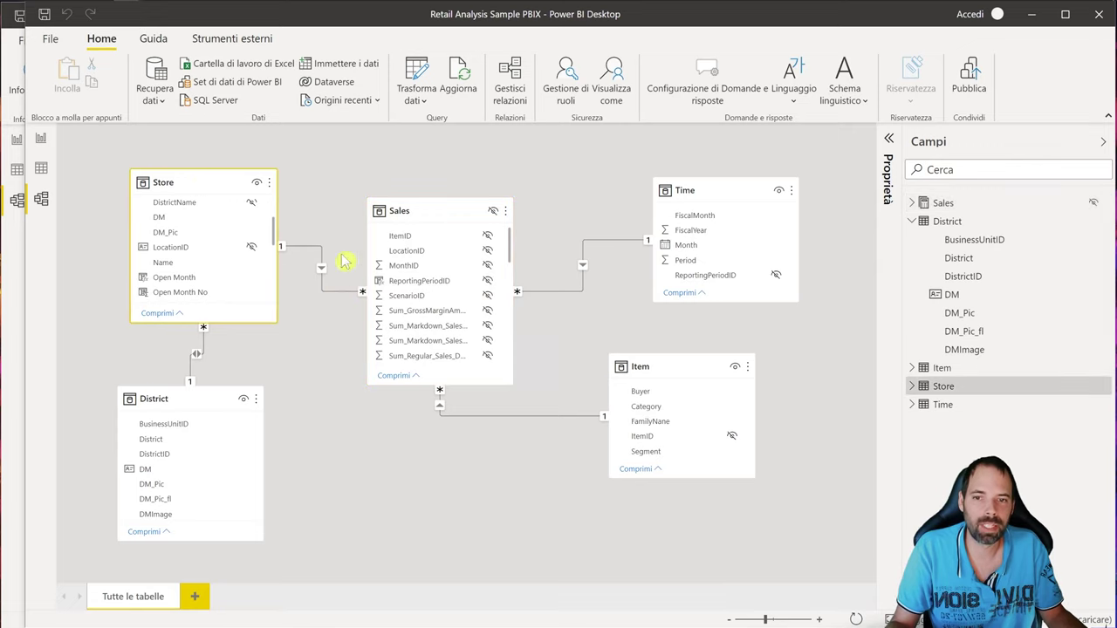
{"action": "left_click", "coordinate": [419, 211]}
{"action": "left_click", "coordinate": [186, 185]}
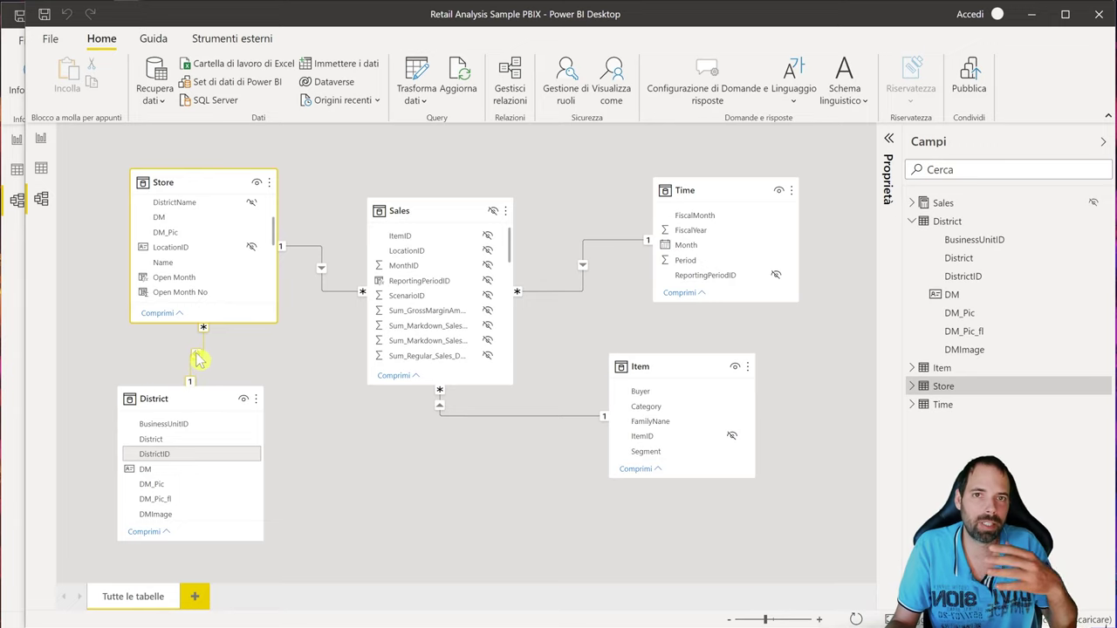
{"action": "left_click", "coordinate": [259, 355]}
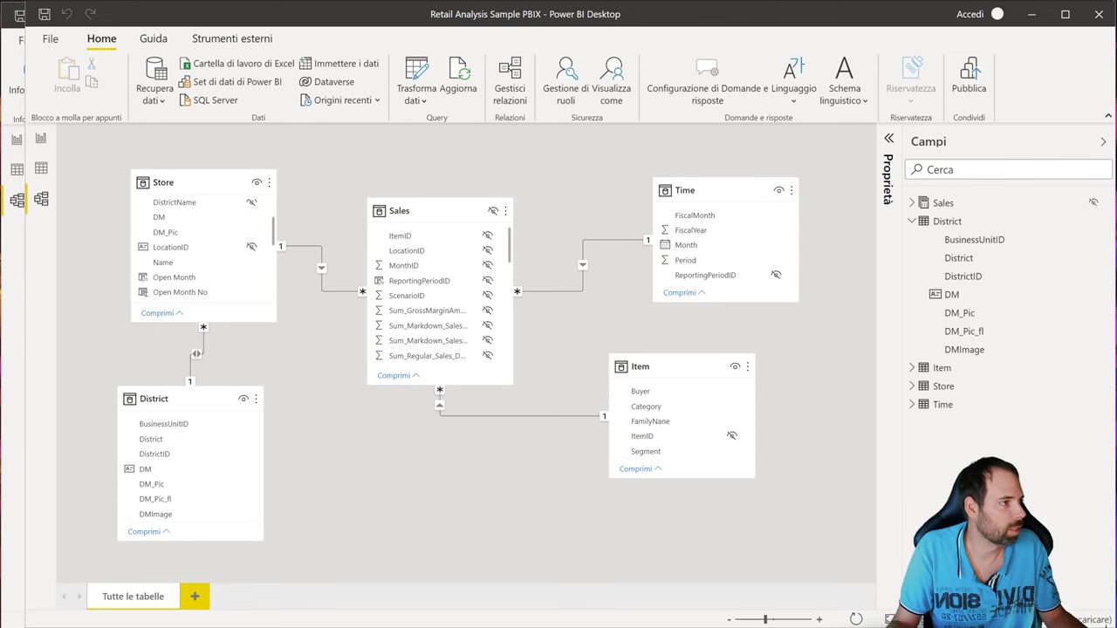
{"action": "key", "text": "alt+Tab"}
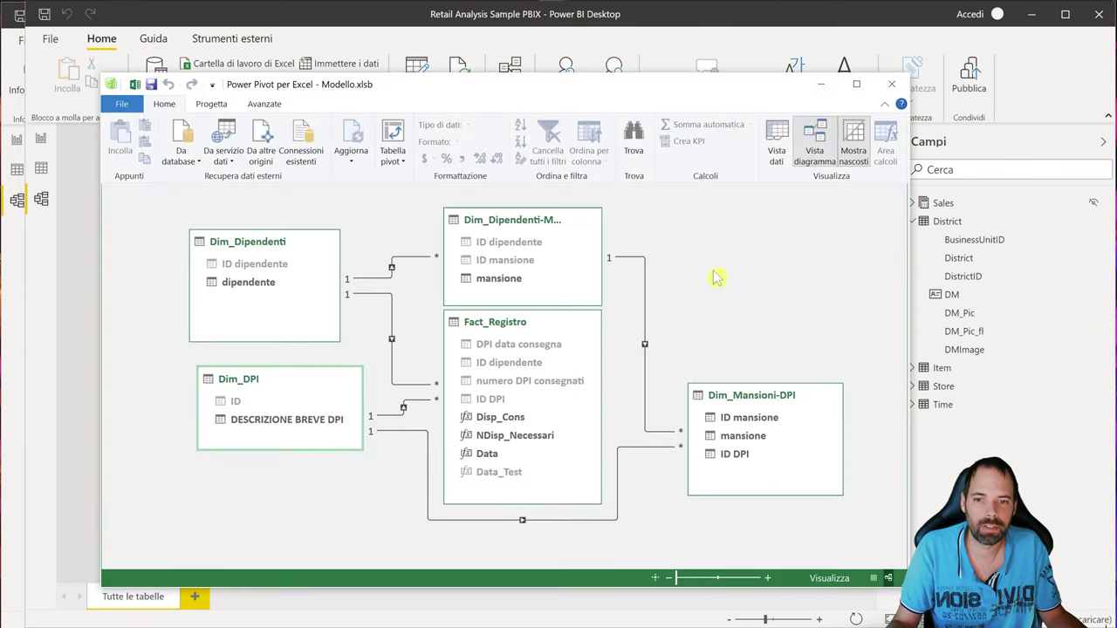
Step: Rearrange Fact_Registro, Dim_Mansioni-DPI and Dim_DPI slightly in the Power Pivot diagram
{"action": "left_click", "coordinate": [644, 345]}
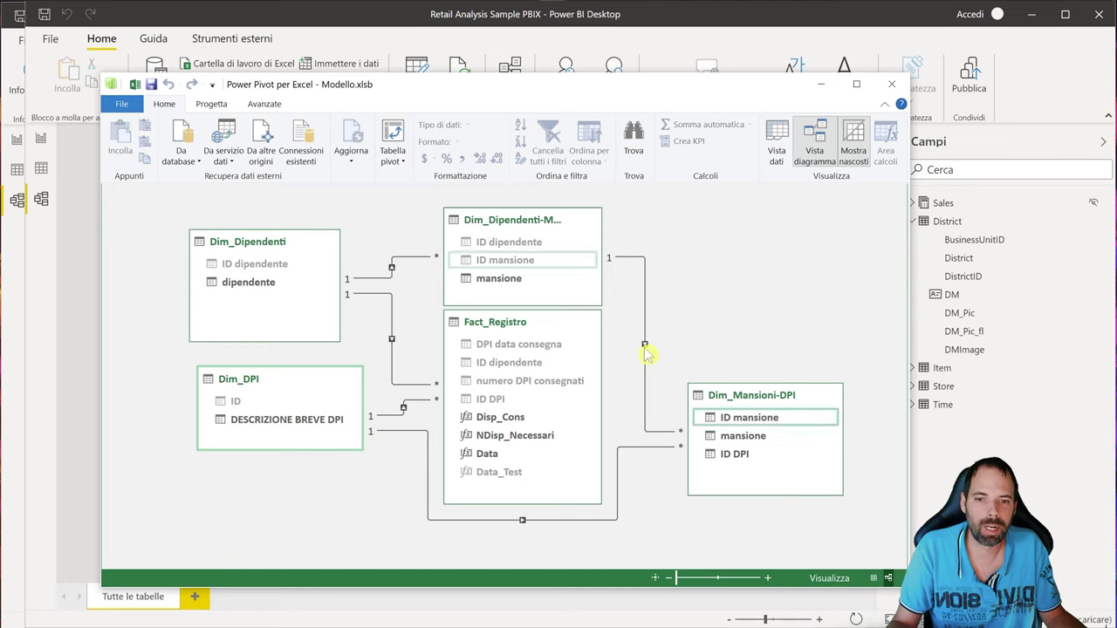
{"action": "left_click", "coordinate": [650, 358]}
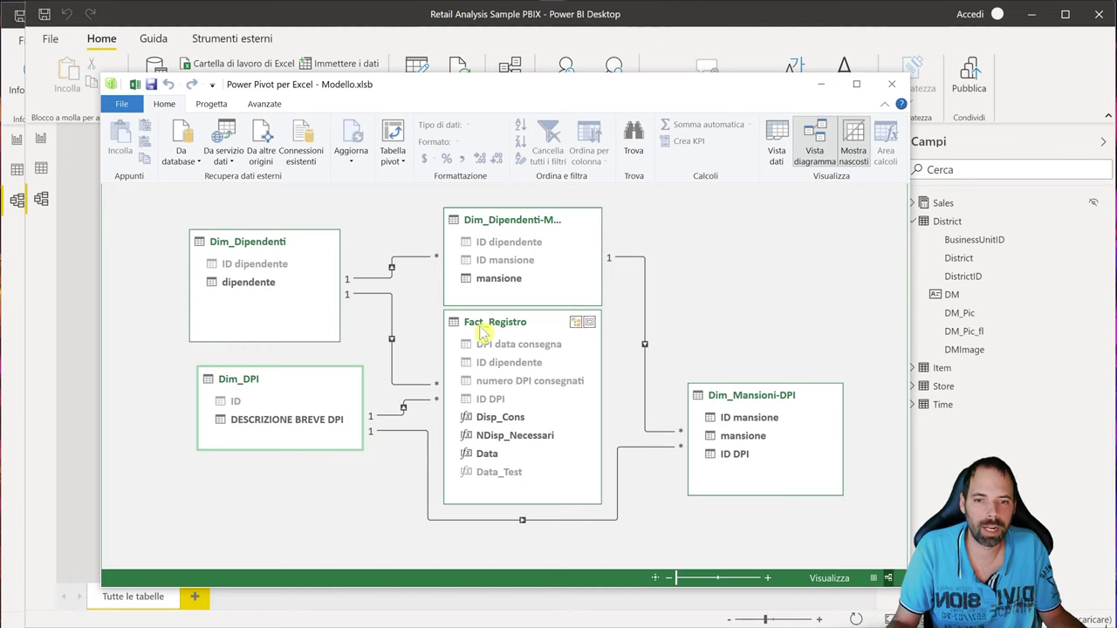
{"action": "left_click_drag", "start_coordinate": [482, 331], "coordinate": [480, 337]}
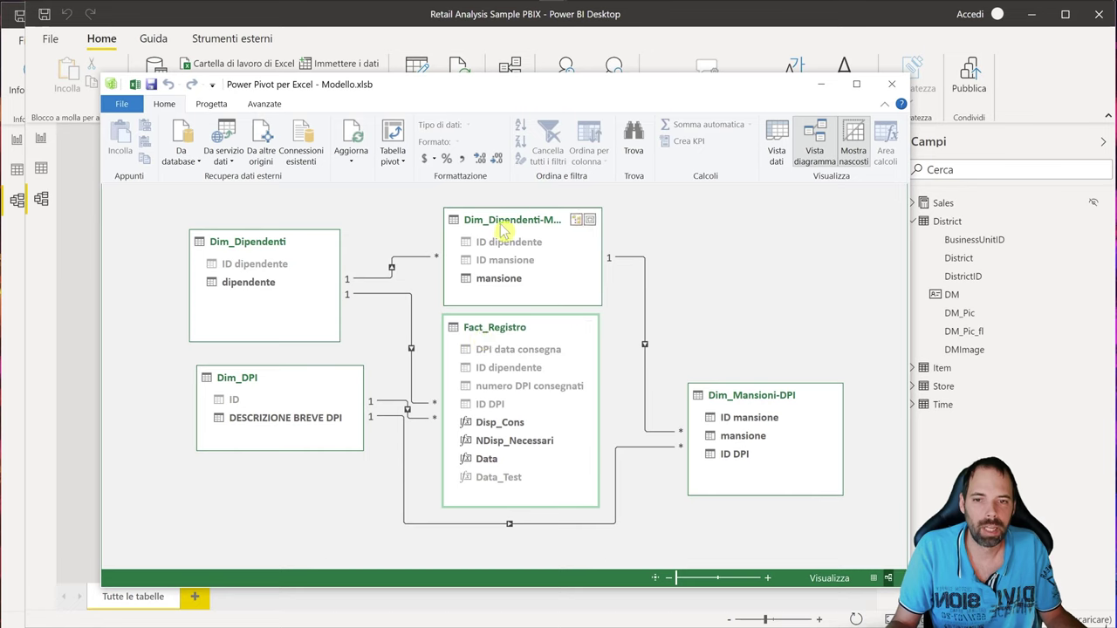
{"action": "left_click", "coordinate": [499, 219]}
{"action": "left_click_drag", "start_coordinate": [738, 395], "coordinate": [733, 392]}
{"action": "left_click_drag", "start_coordinate": [468, 347], "coordinate": [476, 341]}
{"action": "left_click_drag", "start_coordinate": [299, 380], "coordinate": [268, 382]}
{"action": "left_click_drag", "start_coordinate": [739, 405], "coordinate": [749, 414]}
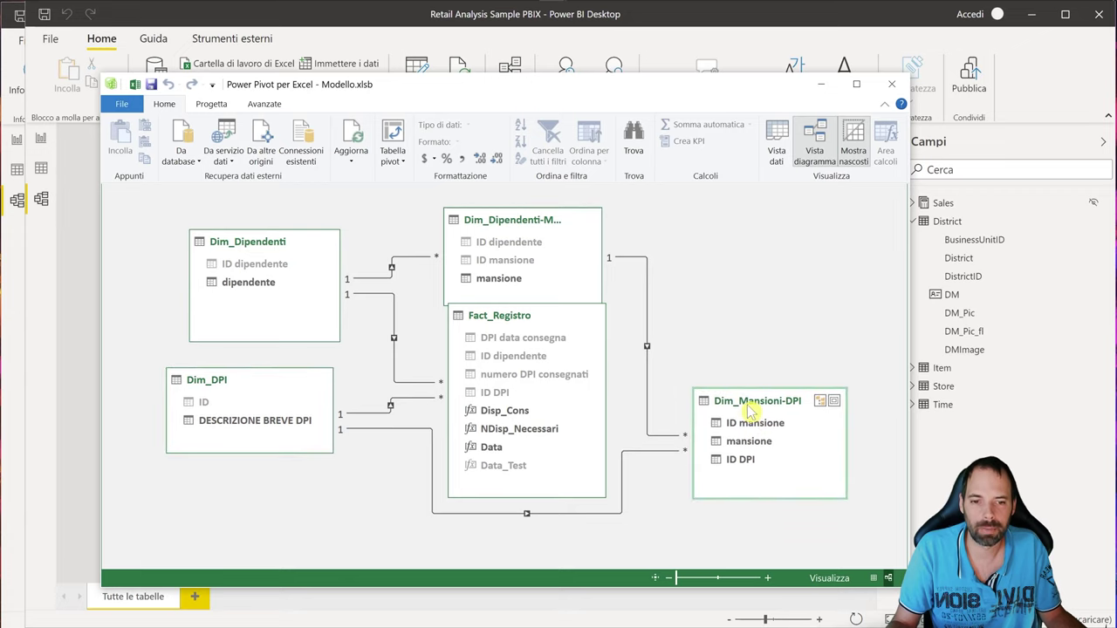
{"action": "left_click_drag", "start_coordinate": [503, 309], "coordinate": [498, 331]}
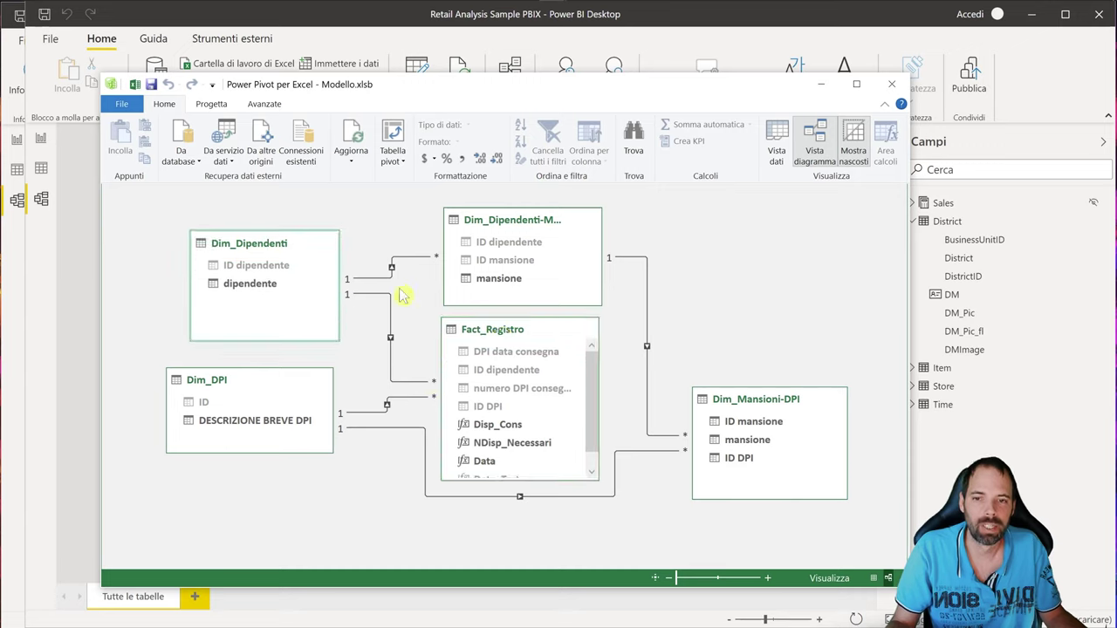
Step: Shift Fact_Registro slightly up and right, then minimize the Power Pivot window
{"action": "left_click", "coordinate": [506, 223]}
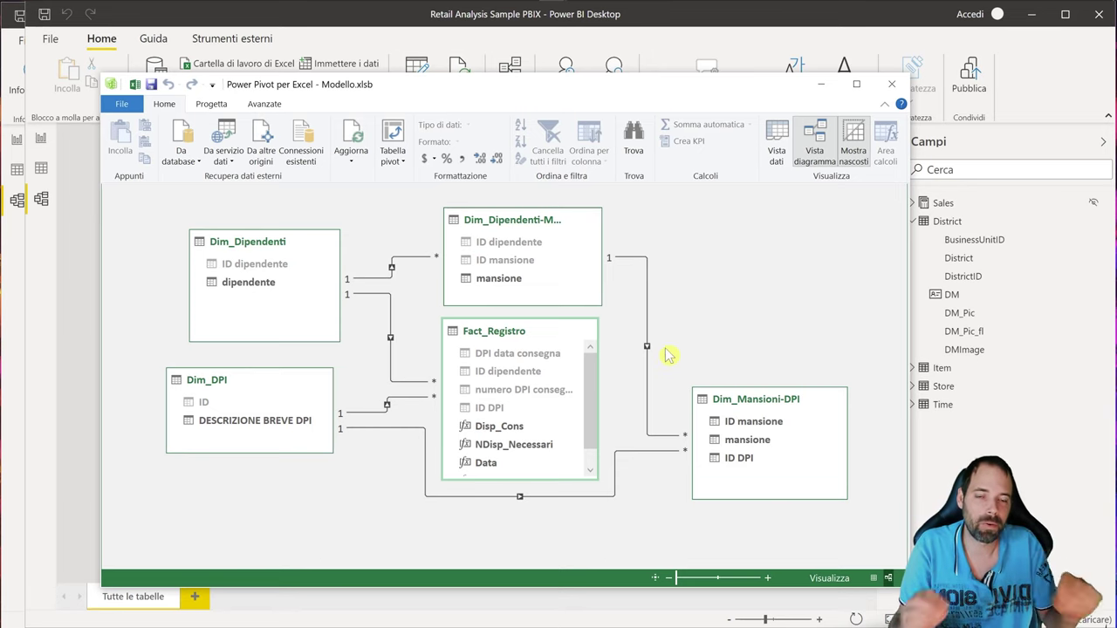
{"action": "left_click_drag", "start_coordinate": [509, 332], "coordinate": [514, 330]}
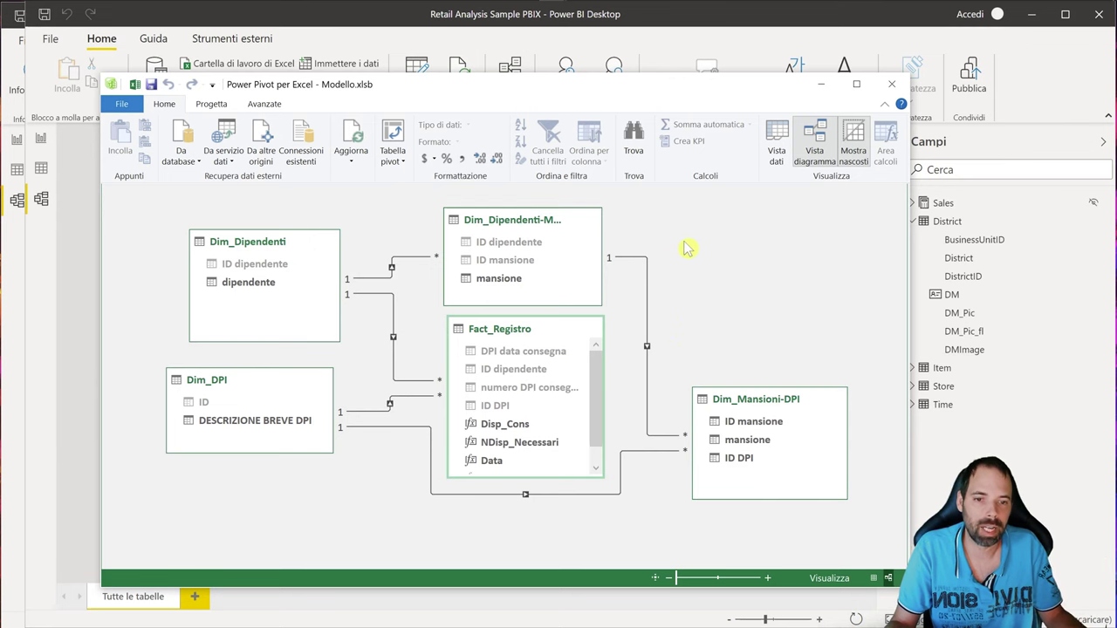
{"action": "left_click", "coordinate": [821, 85]}
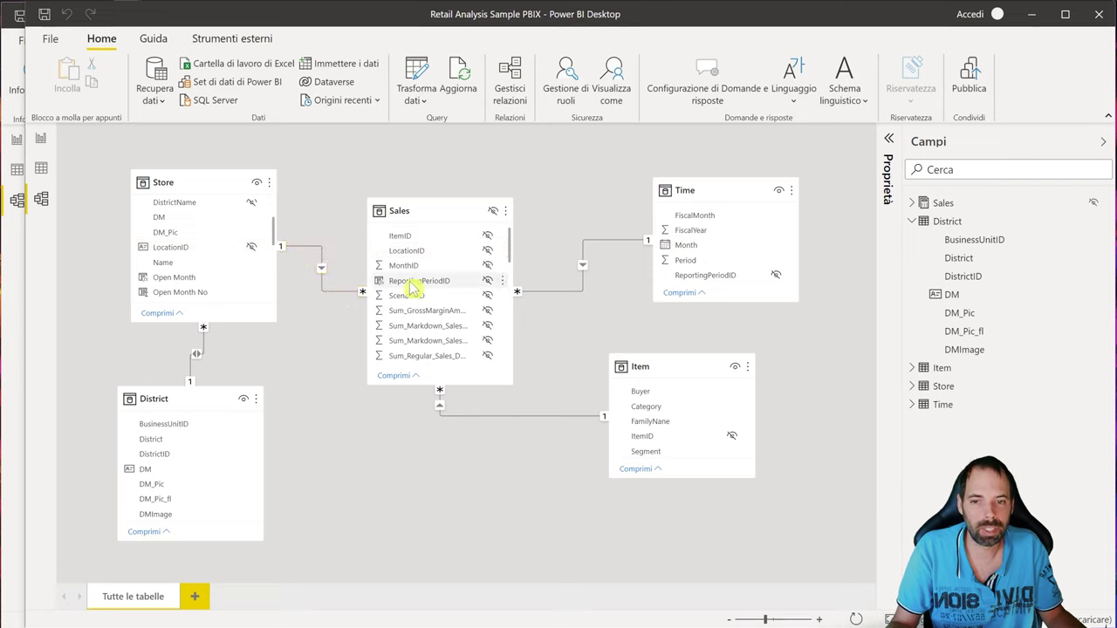
Step: Change the Store–District relationship's cross-filter direction back to Singola (single)
{"action": "left_click", "coordinate": [207, 188]}
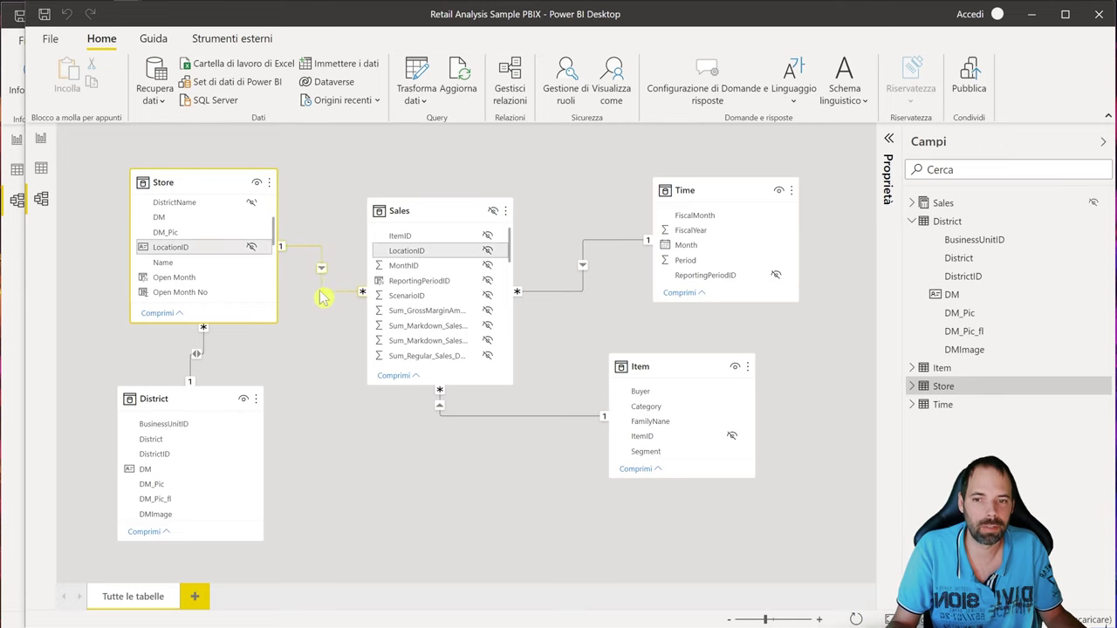
{"action": "left_click", "coordinate": [197, 356]}
{"action": "double_click", "coordinate": [201, 358]}
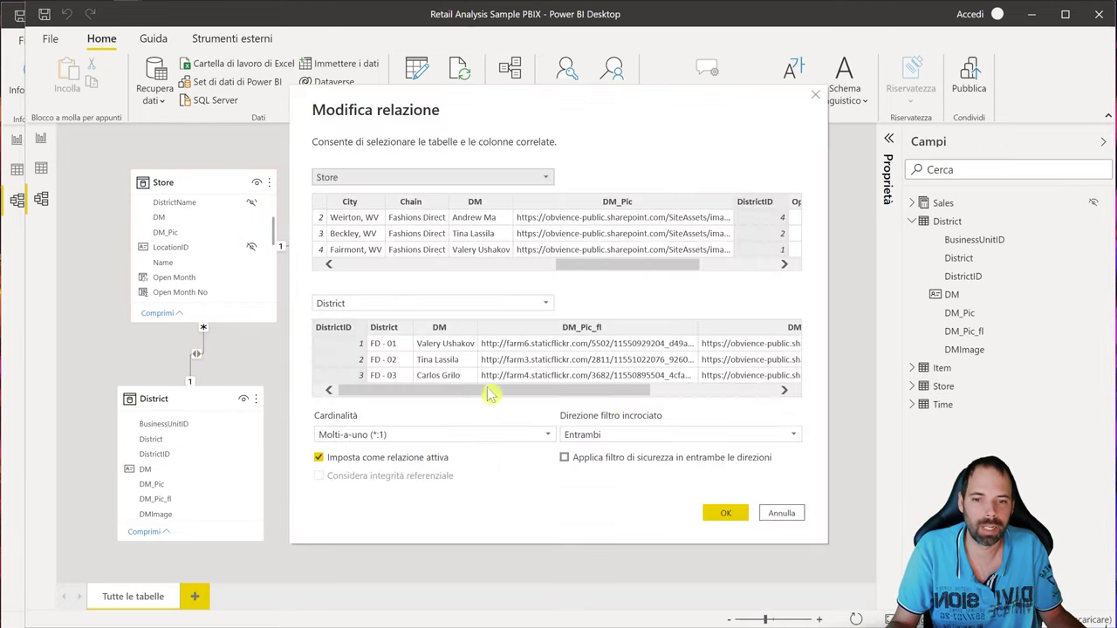
{"action": "left_click", "coordinate": [685, 435]}
{"action": "left_click", "coordinate": [663, 451]}
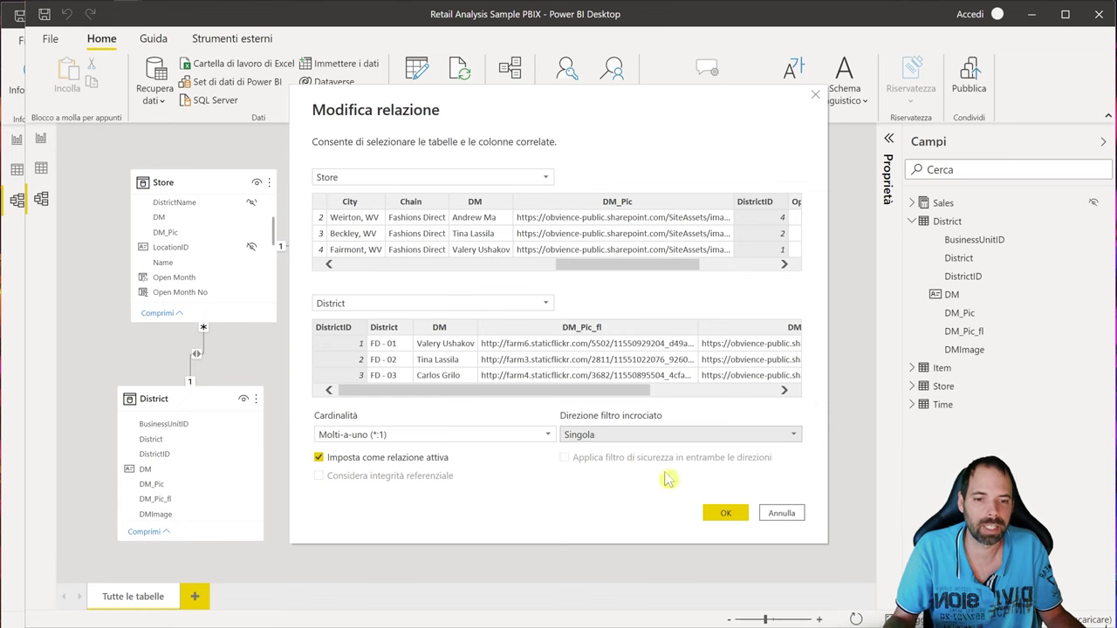
{"action": "left_click", "coordinate": [723, 513]}
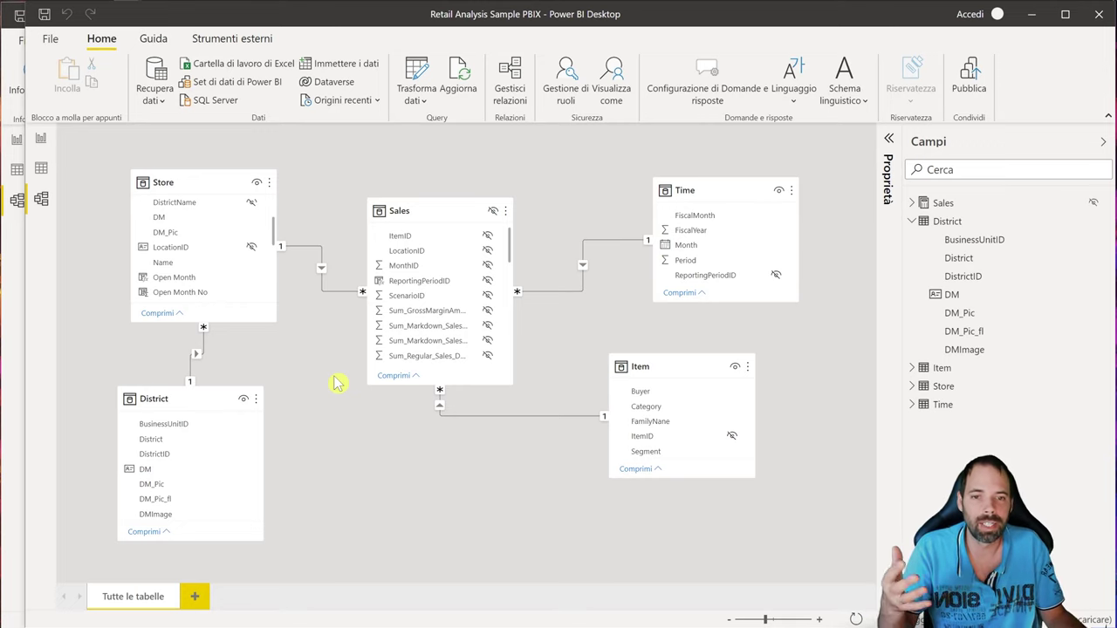
Step: Nudge the Sales card up, then drag it slightly right and down
{"action": "left_click_drag", "start_coordinate": [438, 202], "coordinate": [439, 194]}
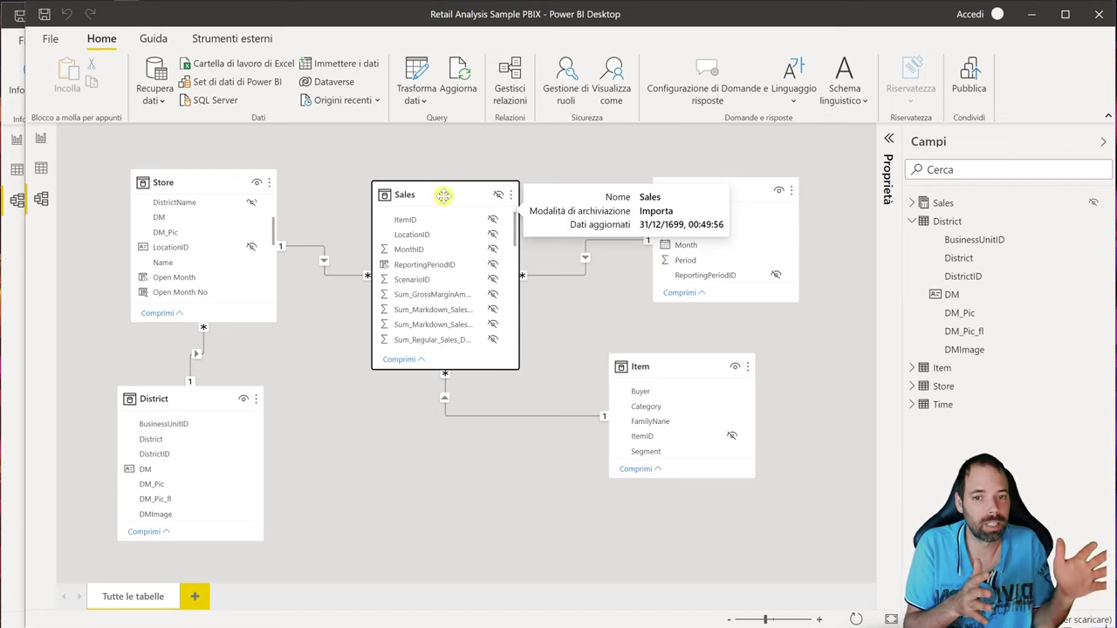
{"action": "left_click_drag", "start_coordinate": [442, 198], "coordinate": [439, 194]}
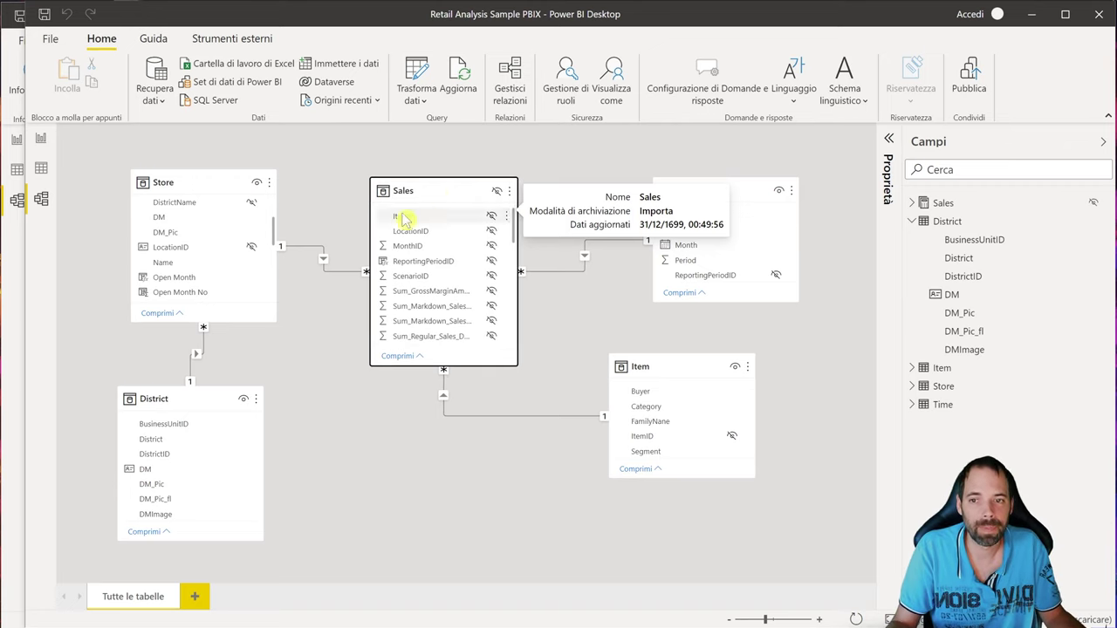
{"action": "left_click", "coordinate": [565, 370]}
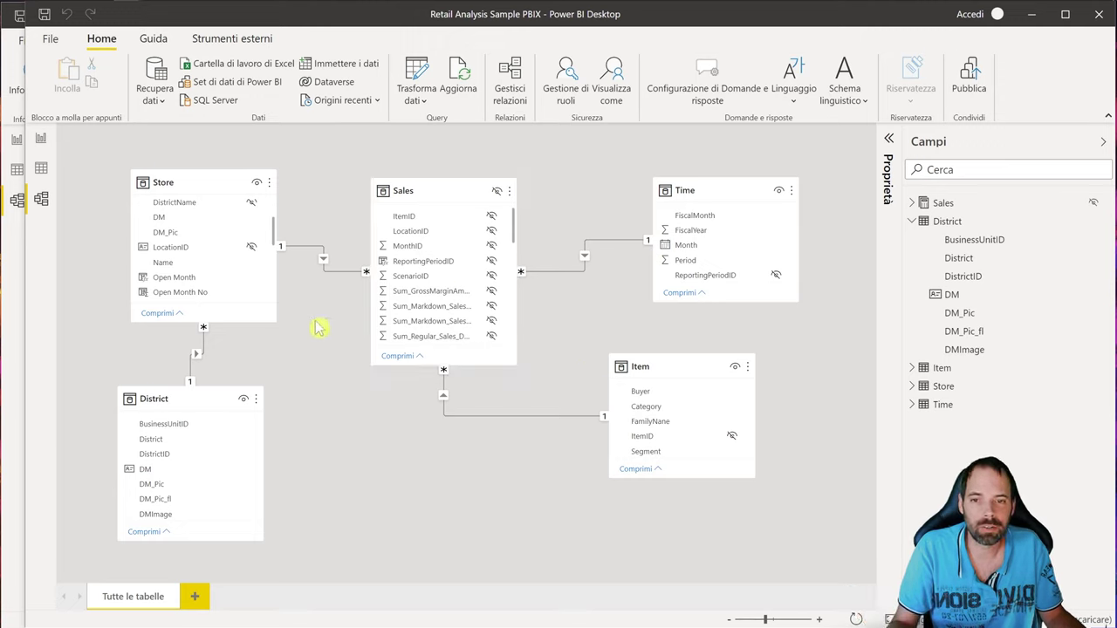
{"action": "left_click", "coordinate": [423, 208]}
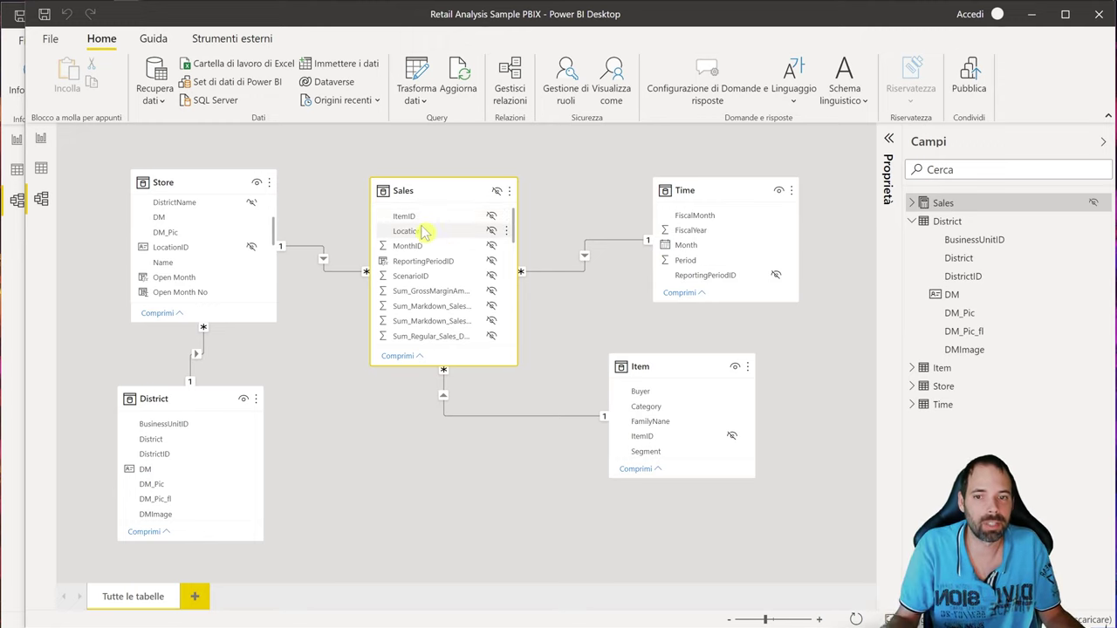
{"action": "left_click", "coordinate": [352, 215]}
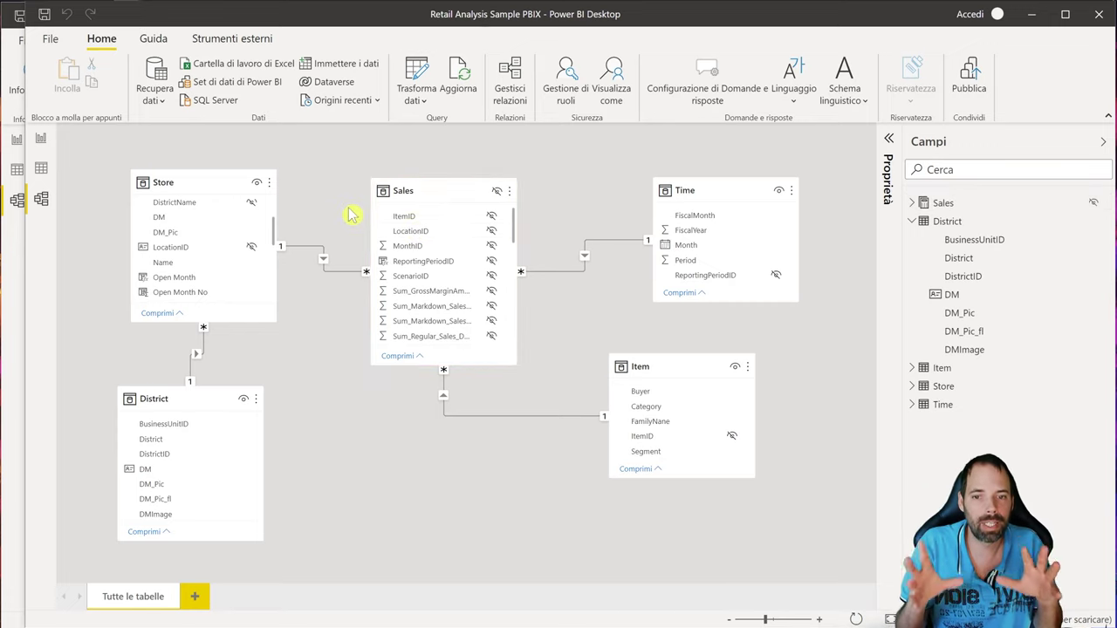
{"action": "left_click_drag", "start_coordinate": [399, 189], "coordinate": [448, 206]}
{"action": "left_click", "coordinate": [198, 183]}
{"action": "left_click", "coordinate": [464, 200]}
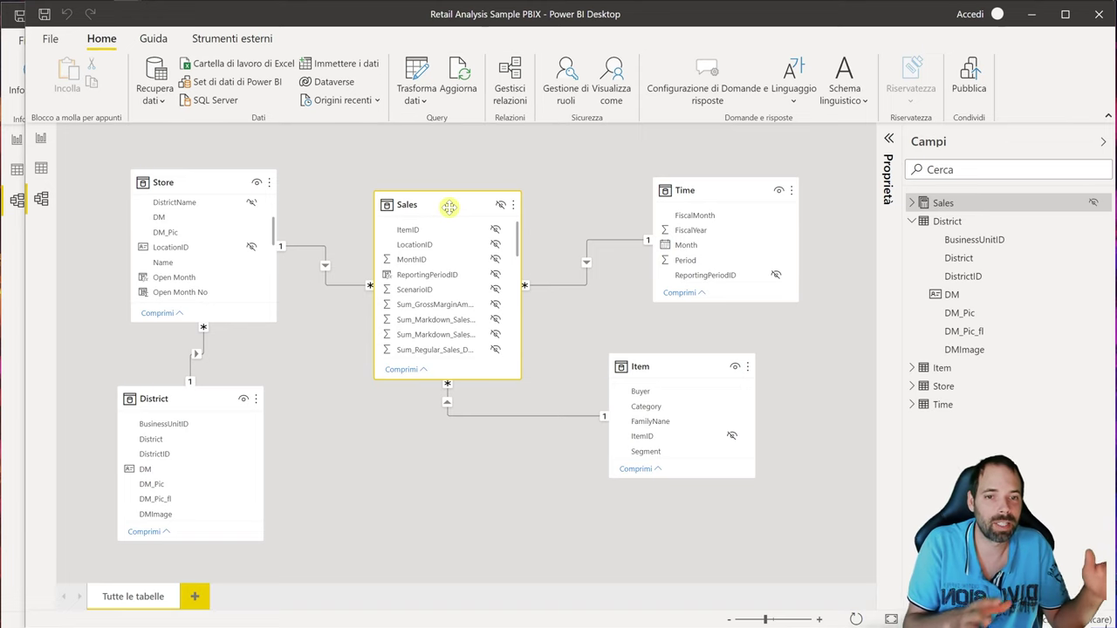
Step: Nudge the Time table up and shift the Sales table right and up
{"action": "left_click_drag", "start_coordinate": [446, 206], "coordinate": [445, 208]}
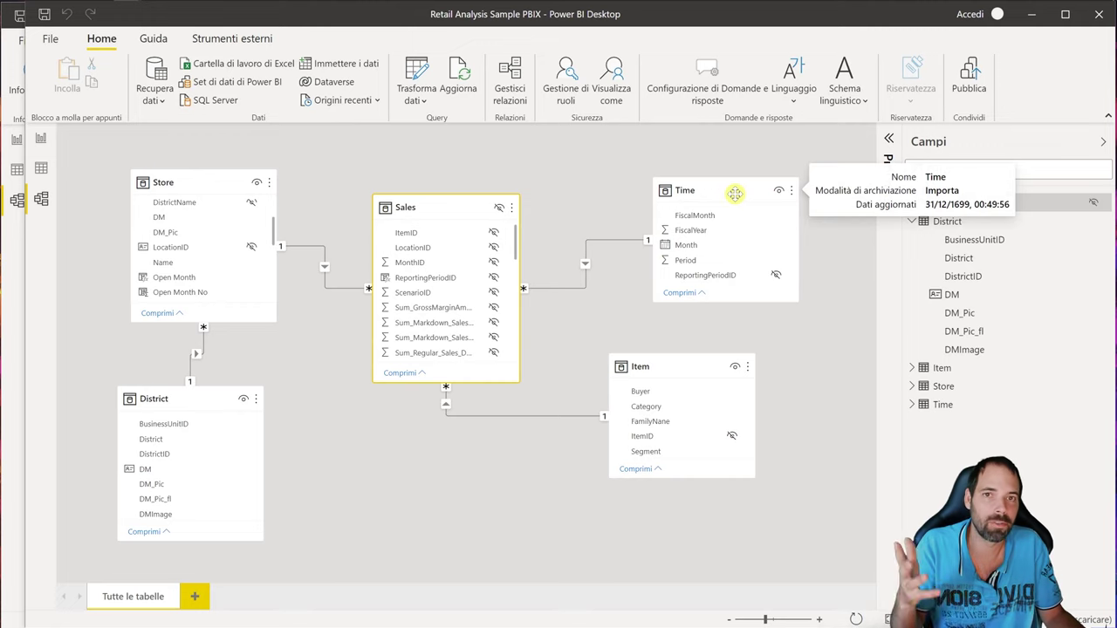
{"action": "left_click_drag", "start_coordinate": [734, 193], "coordinate": [735, 185]}
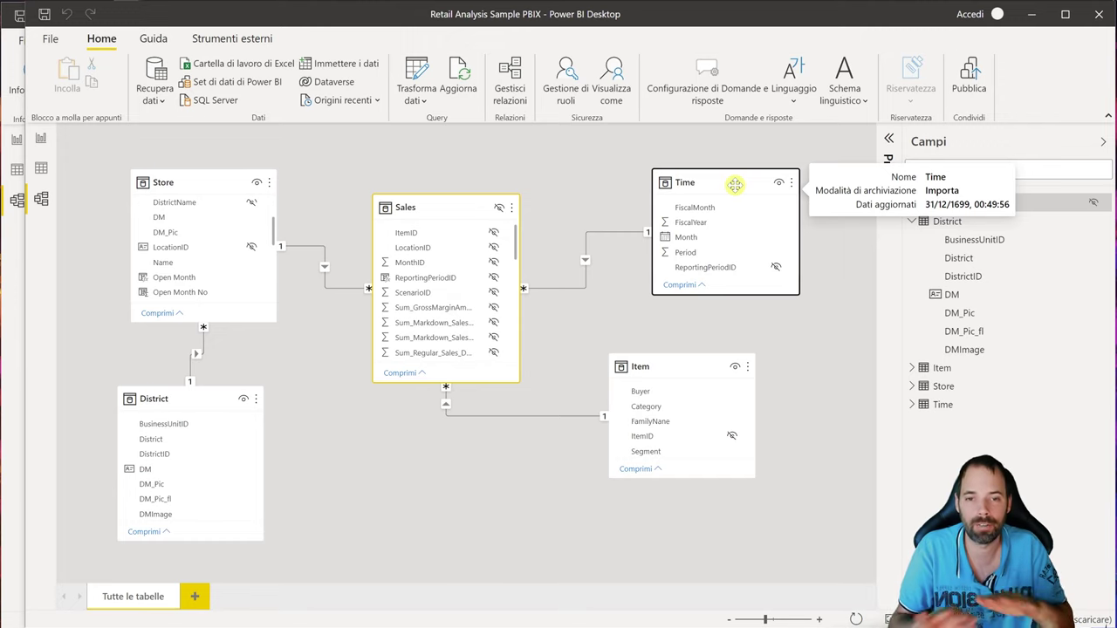
{"action": "left_click_drag", "start_coordinate": [418, 212], "coordinate": [434, 206]}
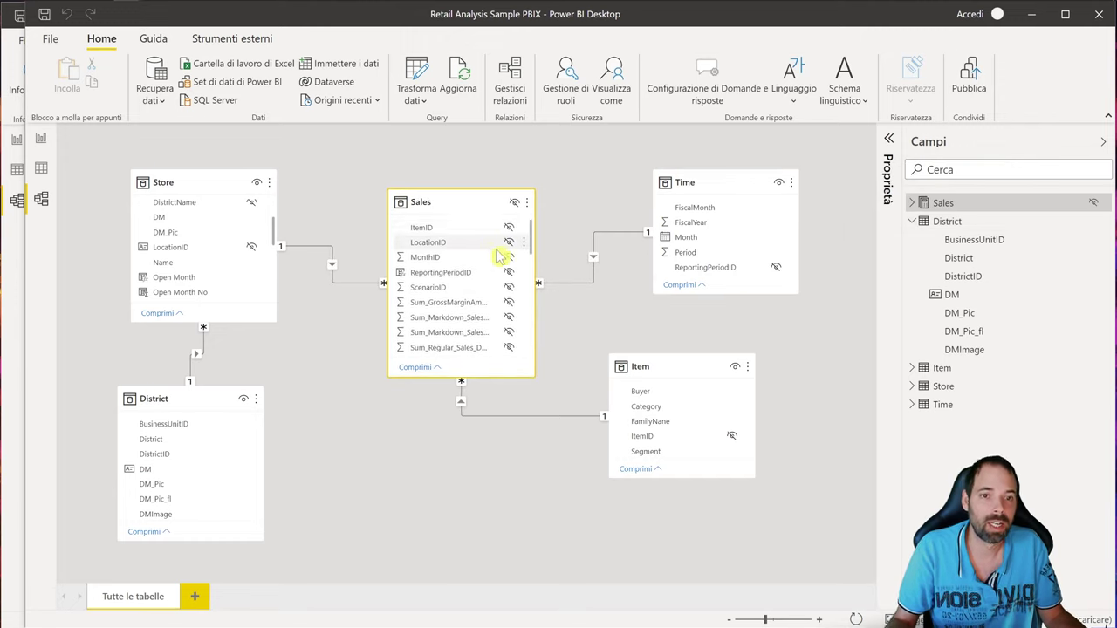
{"action": "left_click", "coordinate": [703, 181]}
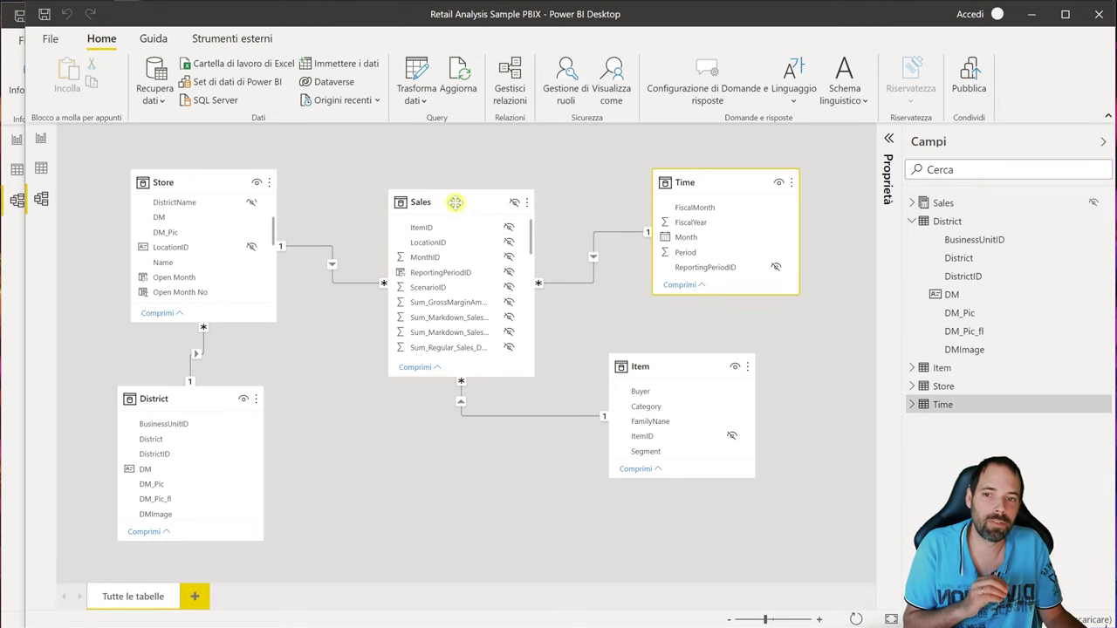
{"action": "left_click", "coordinate": [460, 443]}
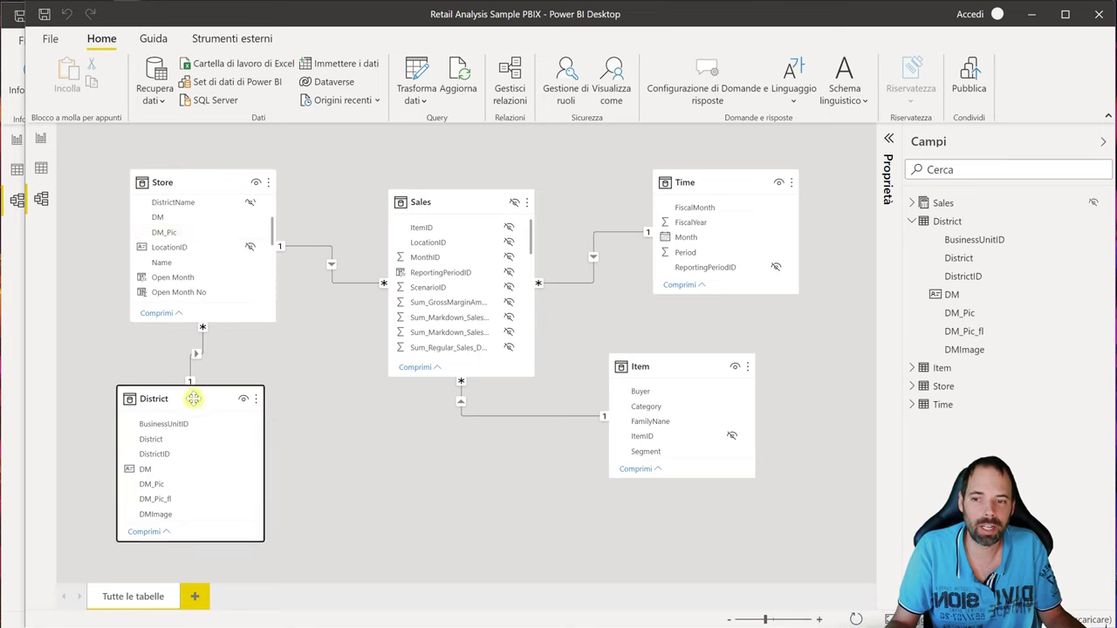
Step: Move District left beneath Store and show the District Monthly Sales report page
{"action": "left_click_drag", "start_coordinate": [191, 399], "coordinate": [198, 411]}
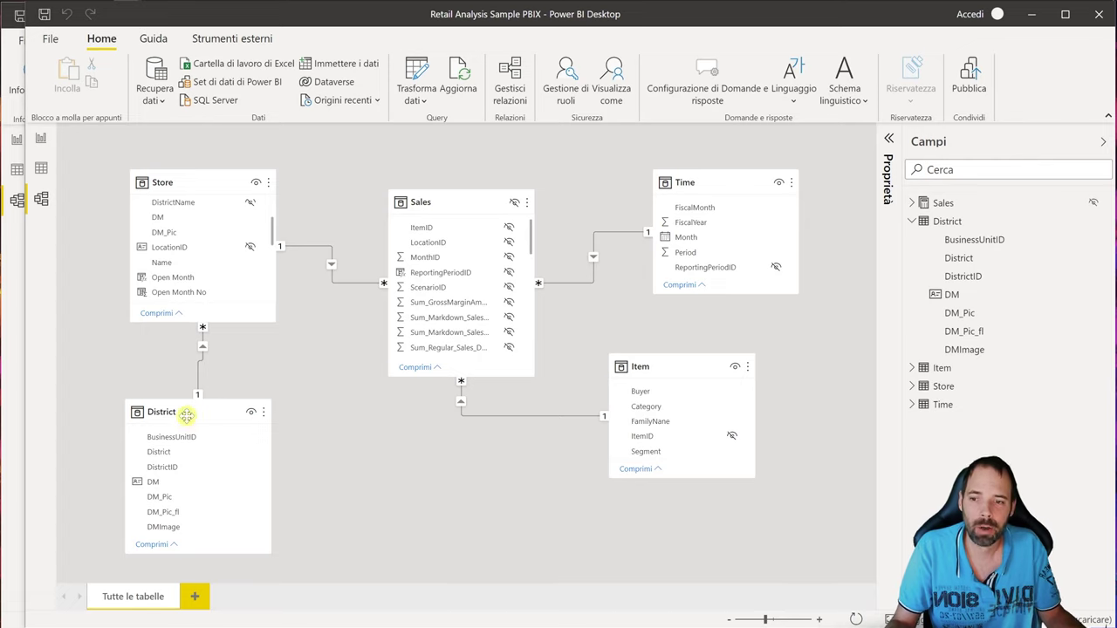
{"action": "left_click_drag", "start_coordinate": [180, 412], "coordinate": [180, 391]}
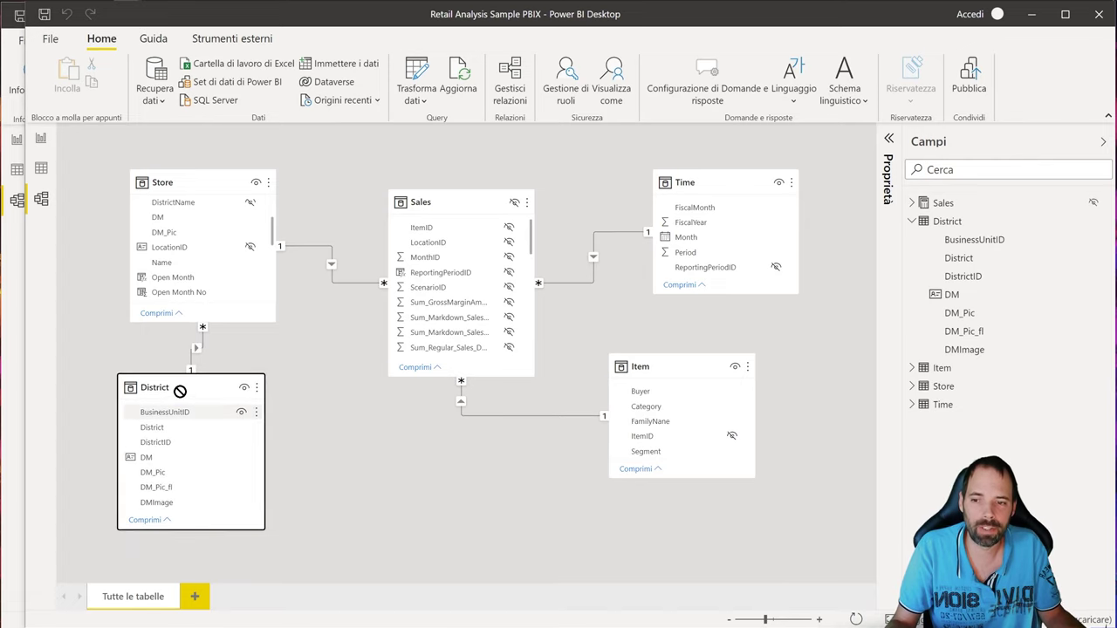
{"action": "left_click", "coordinate": [176, 183]}
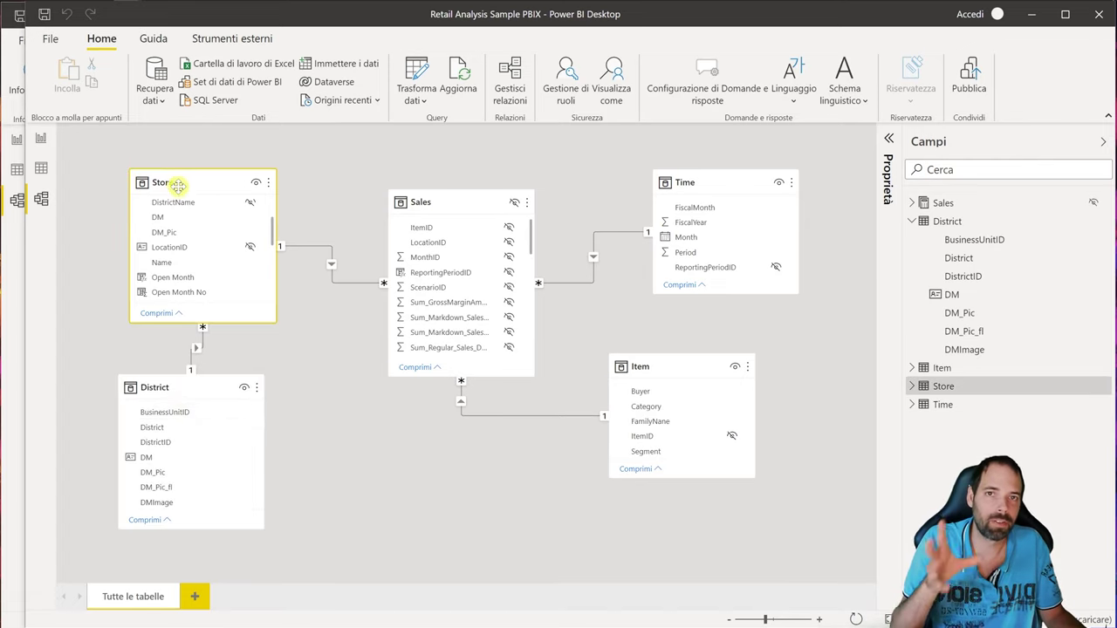
{"action": "left_click_drag", "start_coordinate": [172, 389], "coordinate": [156, 401]}
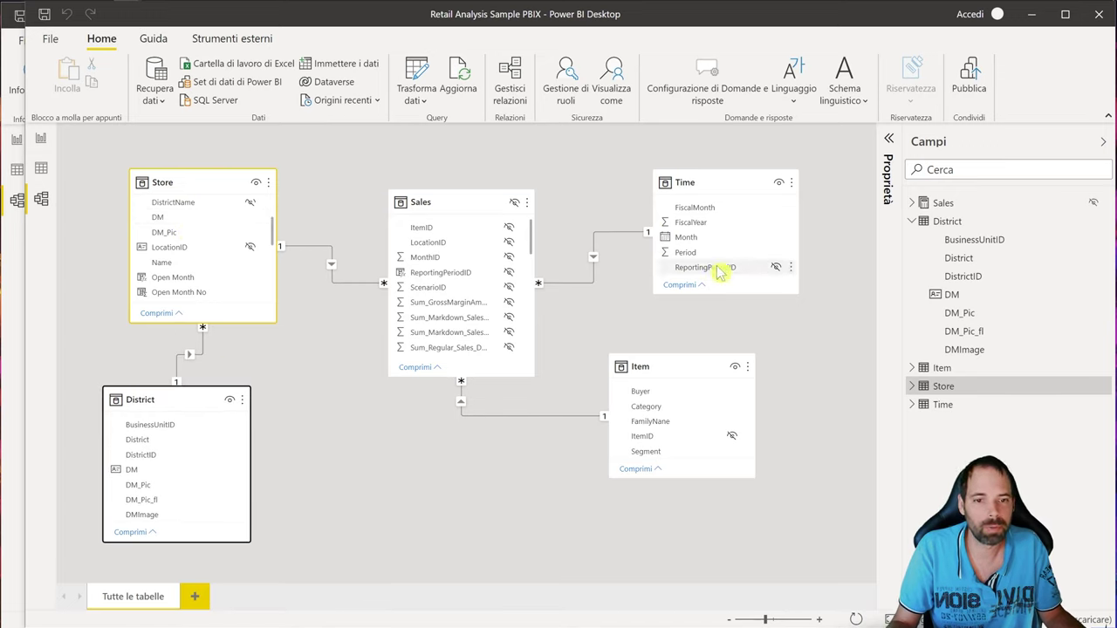
{"action": "left_click", "coordinate": [469, 504]}
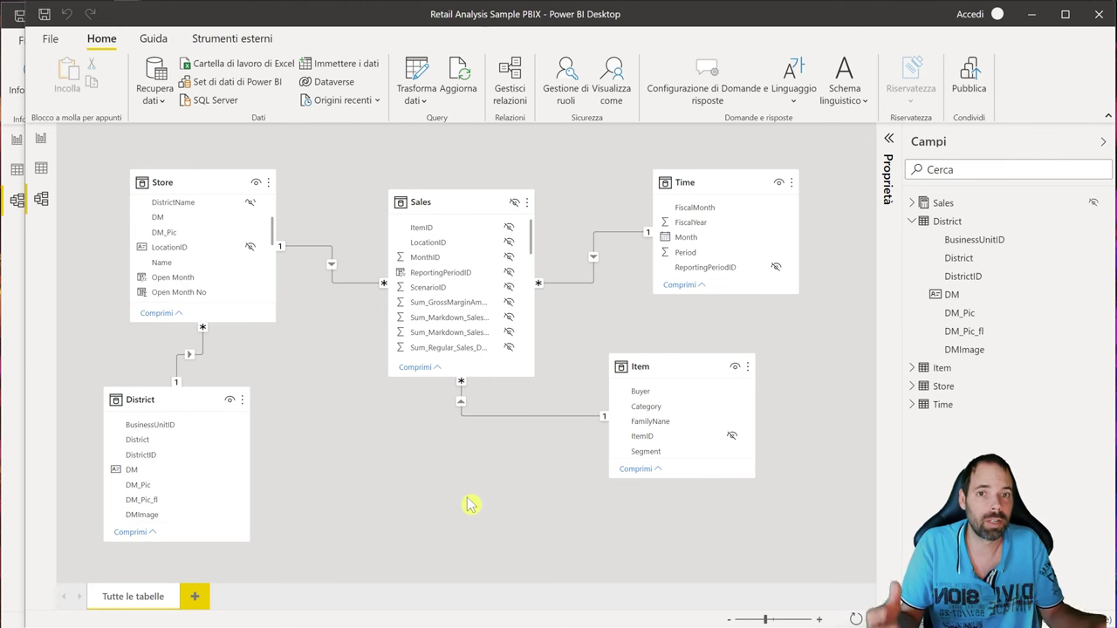
{"action": "left_click", "coordinate": [41, 137]}
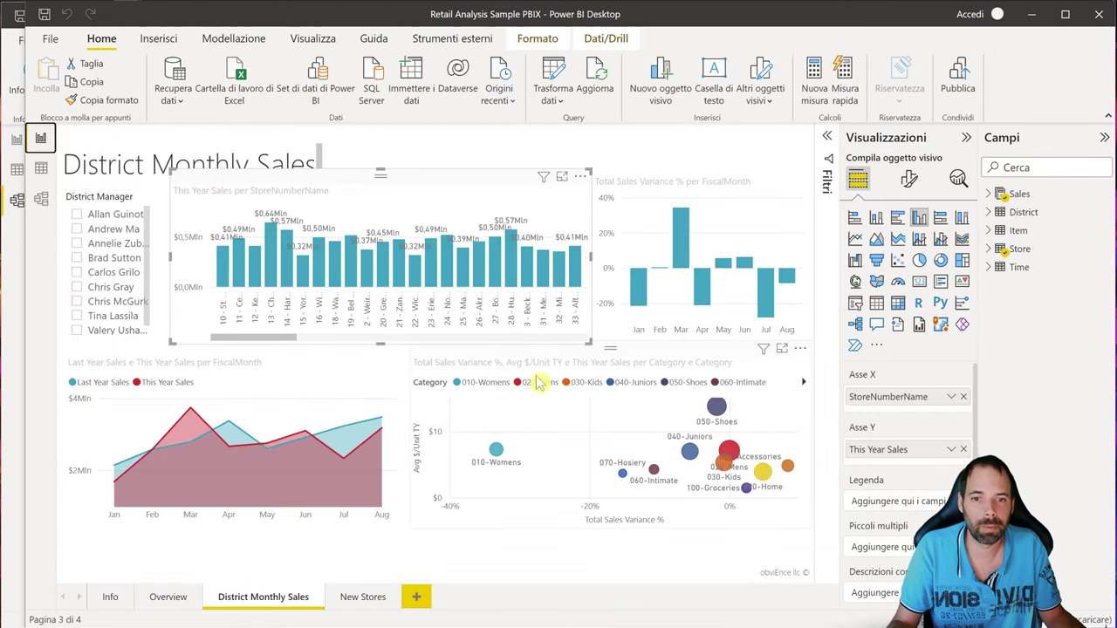
Step: Cross-filter the variance chart by Jan, then Mar, and return to Model view
{"action": "left_click", "coordinate": [646, 293]}
{"action": "left_click", "coordinate": [685, 260]}
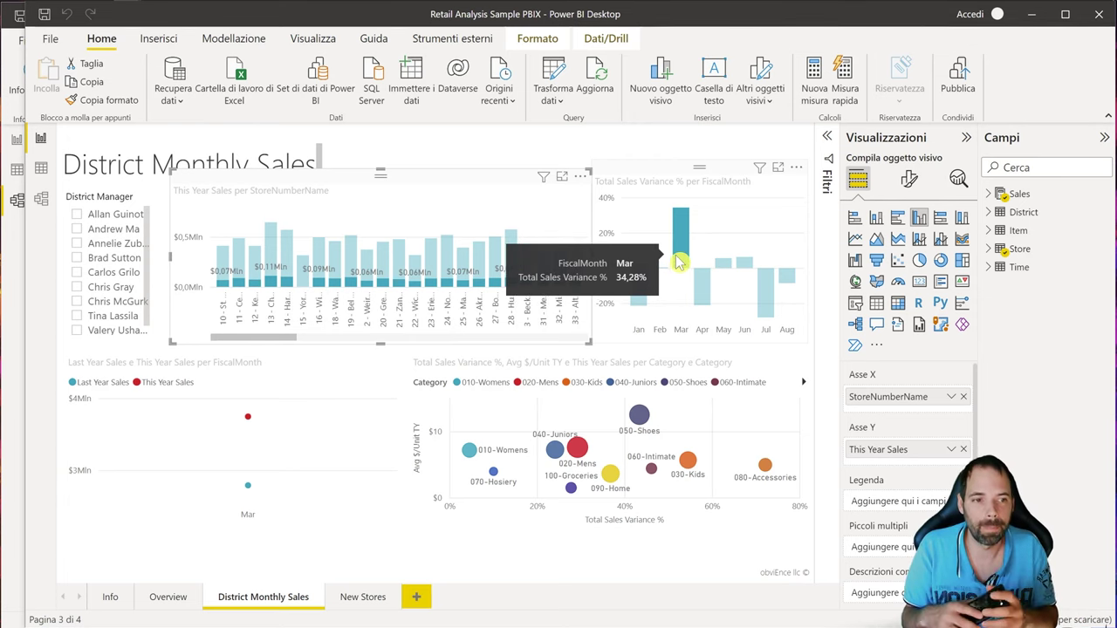
{"action": "left_click", "coordinate": [41, 199]}
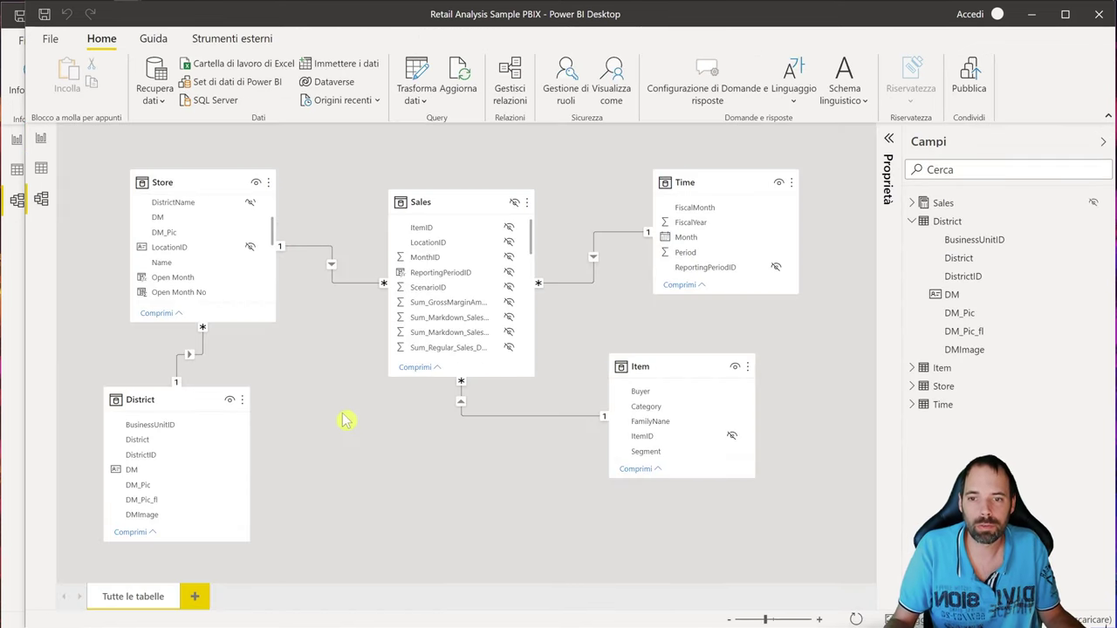